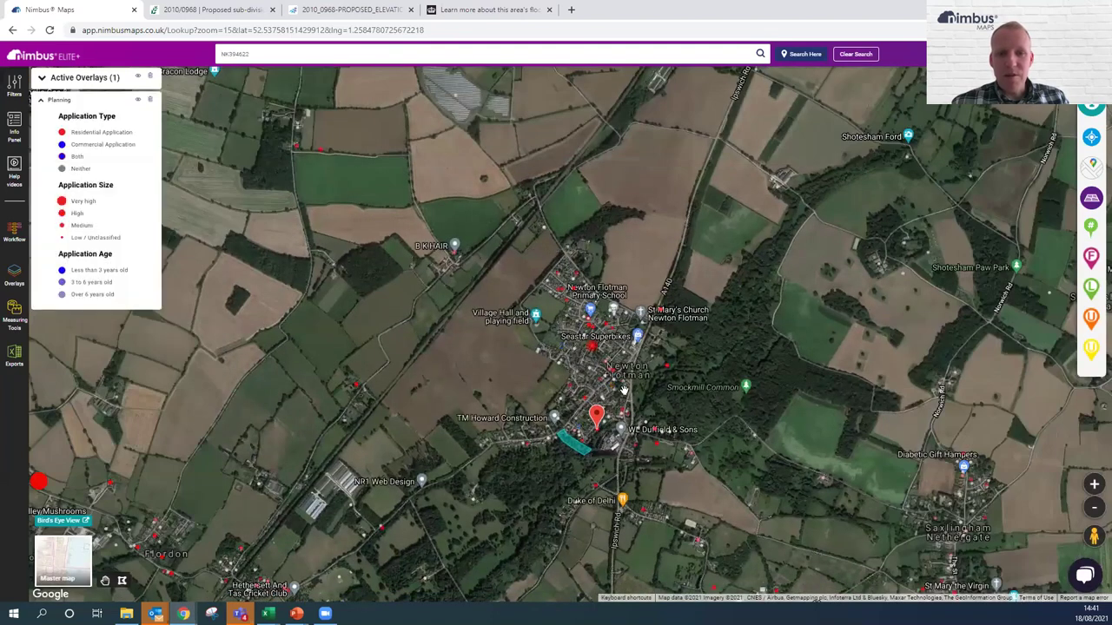
# Exclude commercial comparables from the comparables type filter, keeping all residential types, and apply the filter
pyautogui.scroll(1, 560, 443)
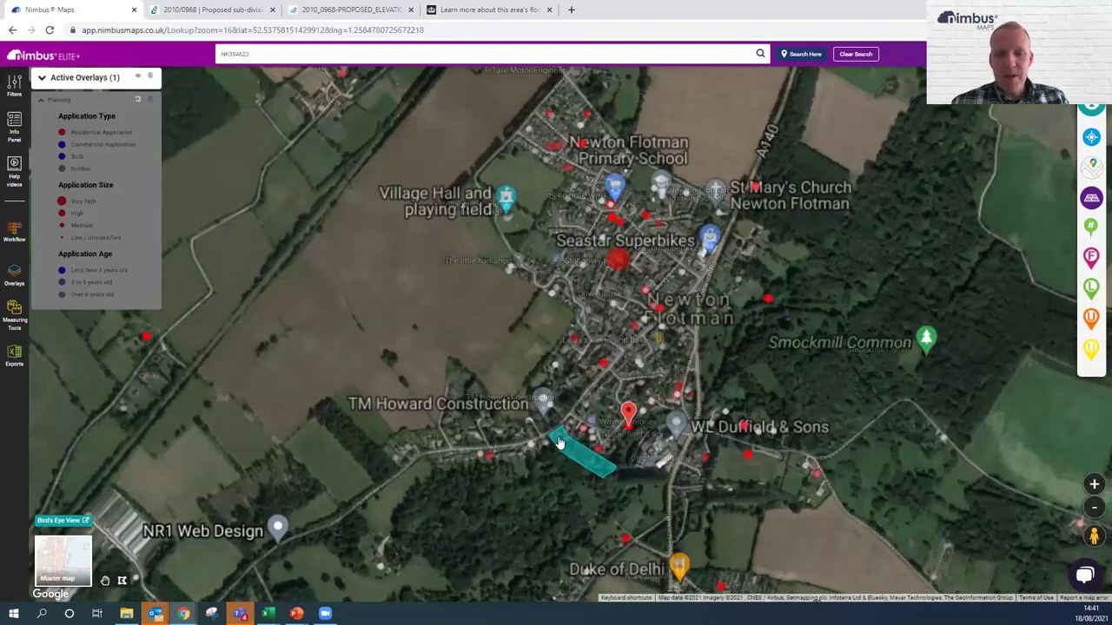
pyautogui.scroll(1, 560, 441)
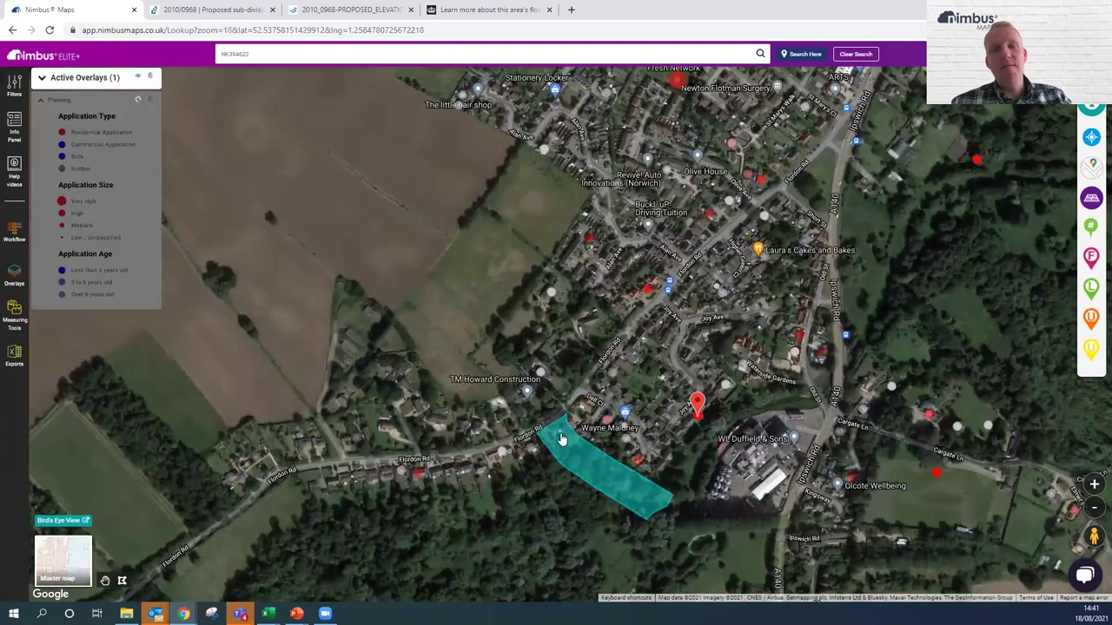
pyautogui.scroll(1, 560, 441)
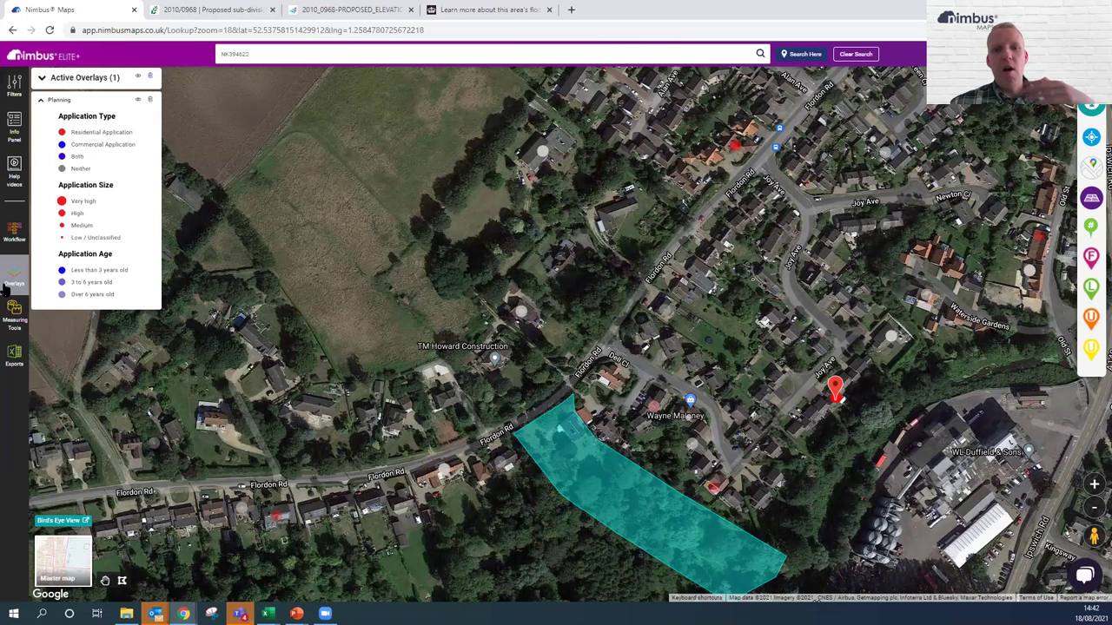
pyautogui.click(14, 84)
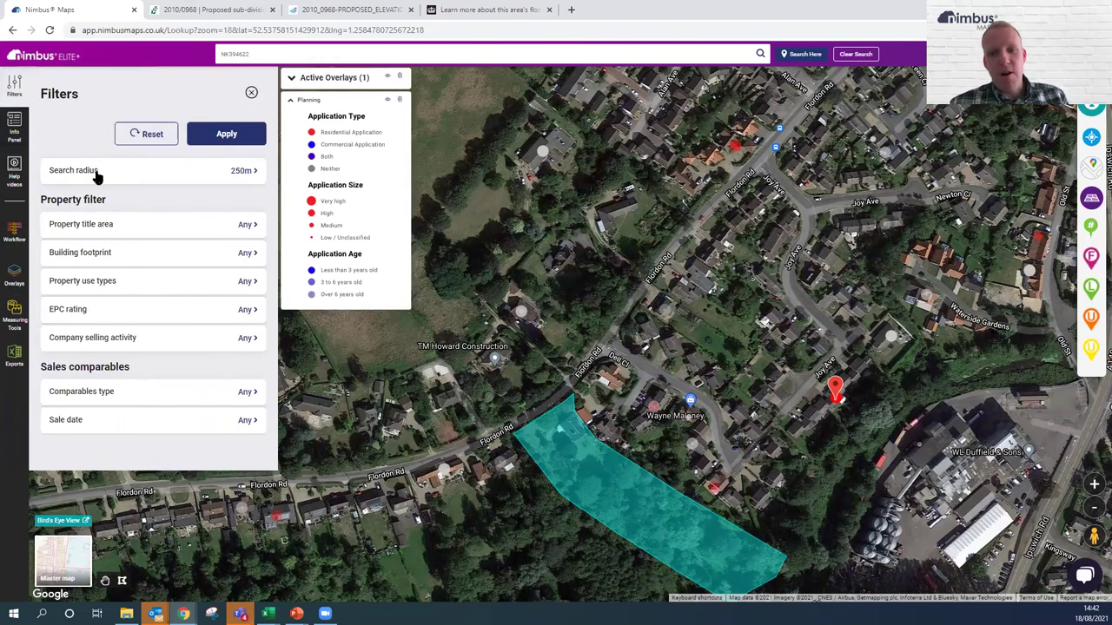
pyautogui.click(244, 394)
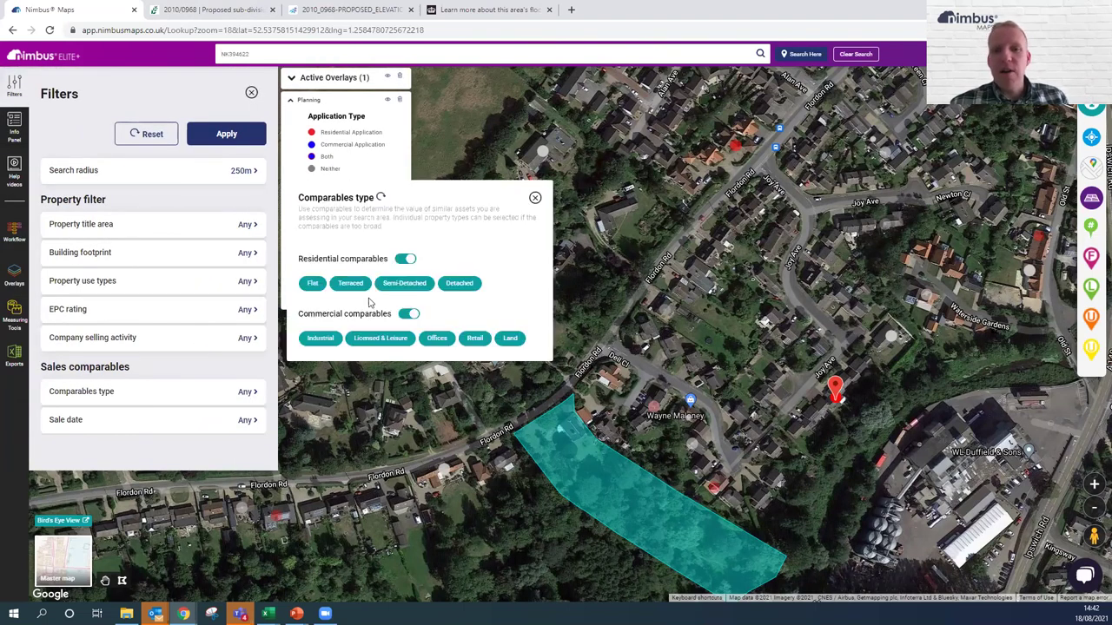
pyautogui.click(412, 318)
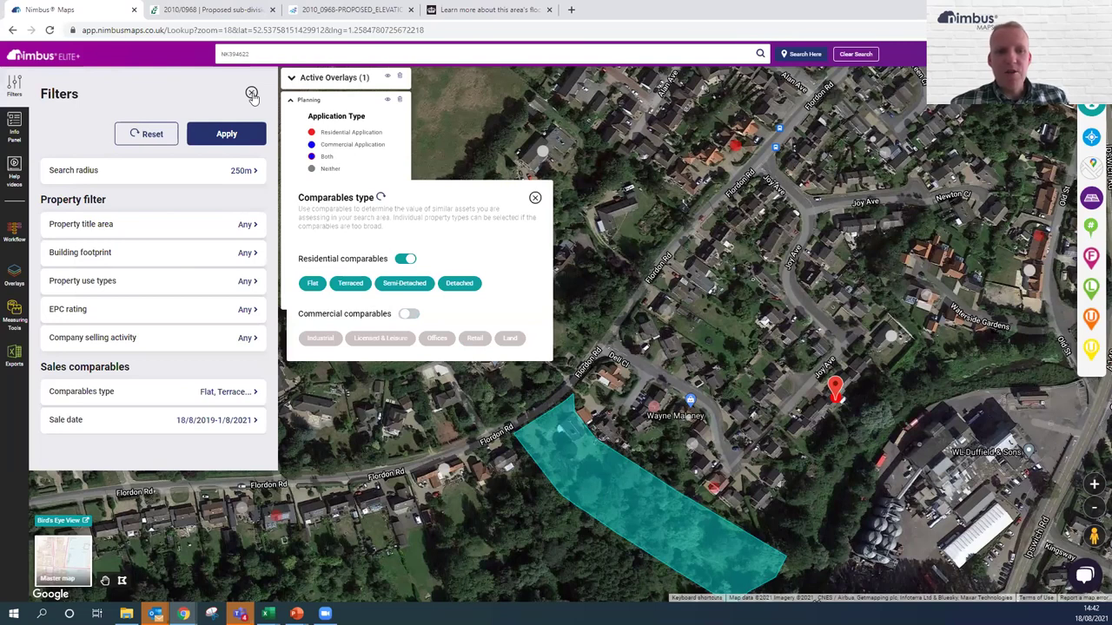
pyautogui.click(228, 135)
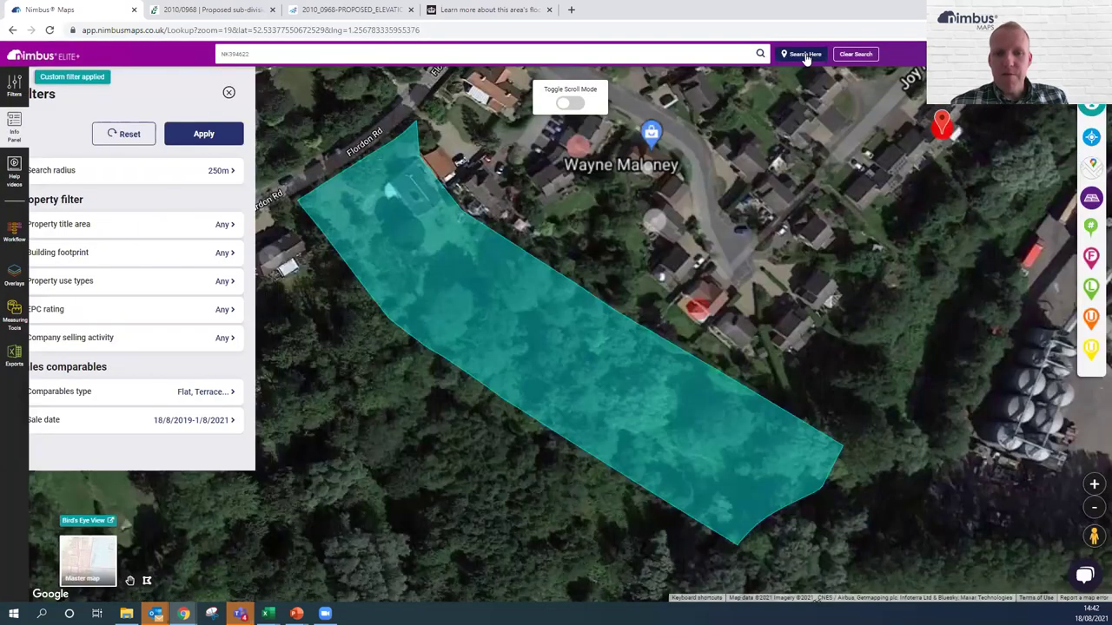
# Run a filtered search at the highlighted site off Flordon Rd and remove the active Planning overlay
pyautogui.click(806, 55)
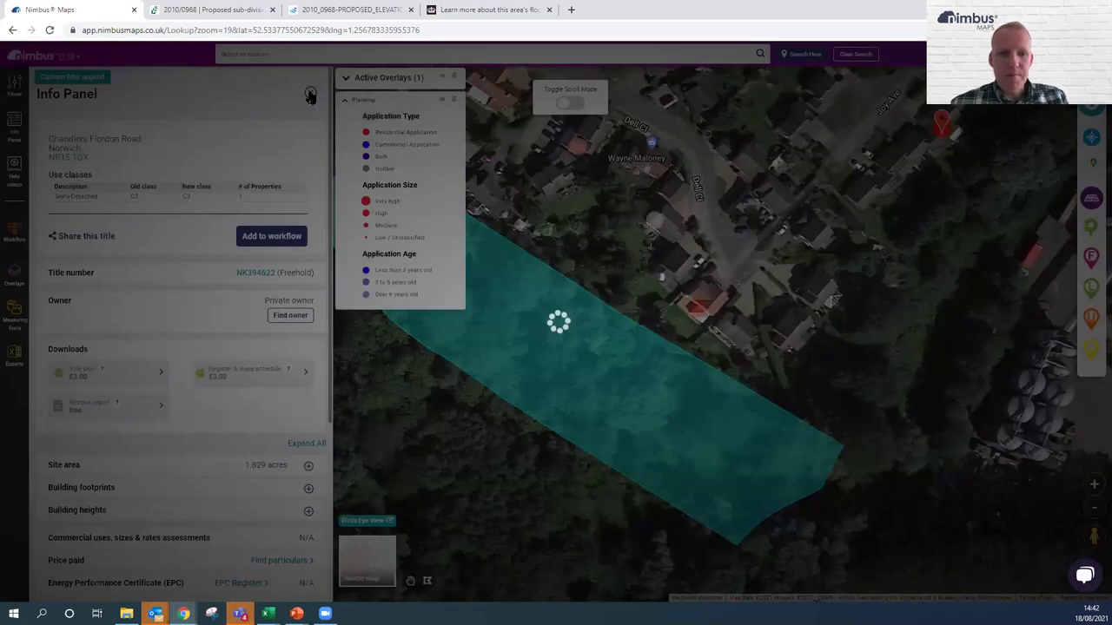
pyautogui.click(308, 92)
pyautogui.click(149, 77)
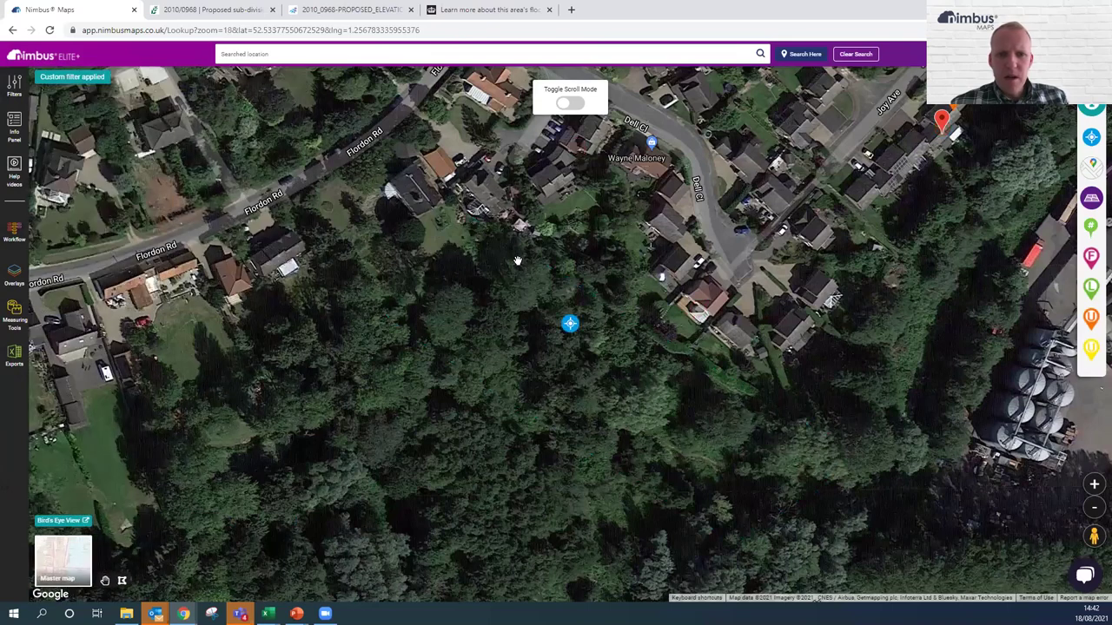
# Repeat the search centred slightly closer to Newton Flotman village and hide the "U" markers on the map
pyautogui.scroll(-1, 516, 259)
pyautogui.scroll(-1, 516, 258)
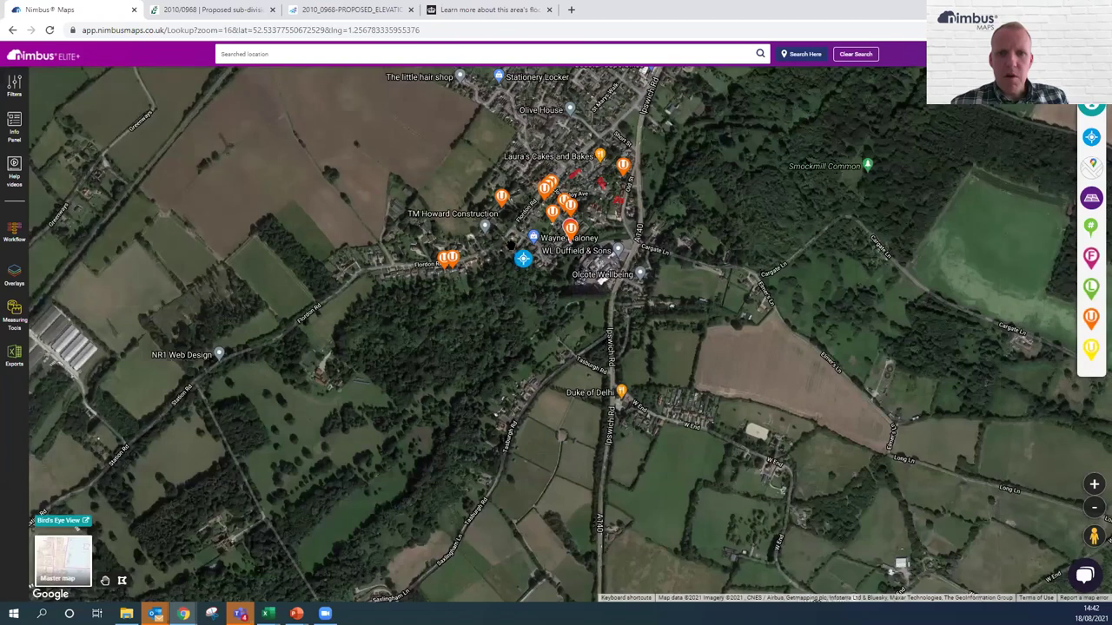
pyautogui.moveTo(510, 246); pyautogui.dragTo(484, 350)
pyautogui.click(548, 321)
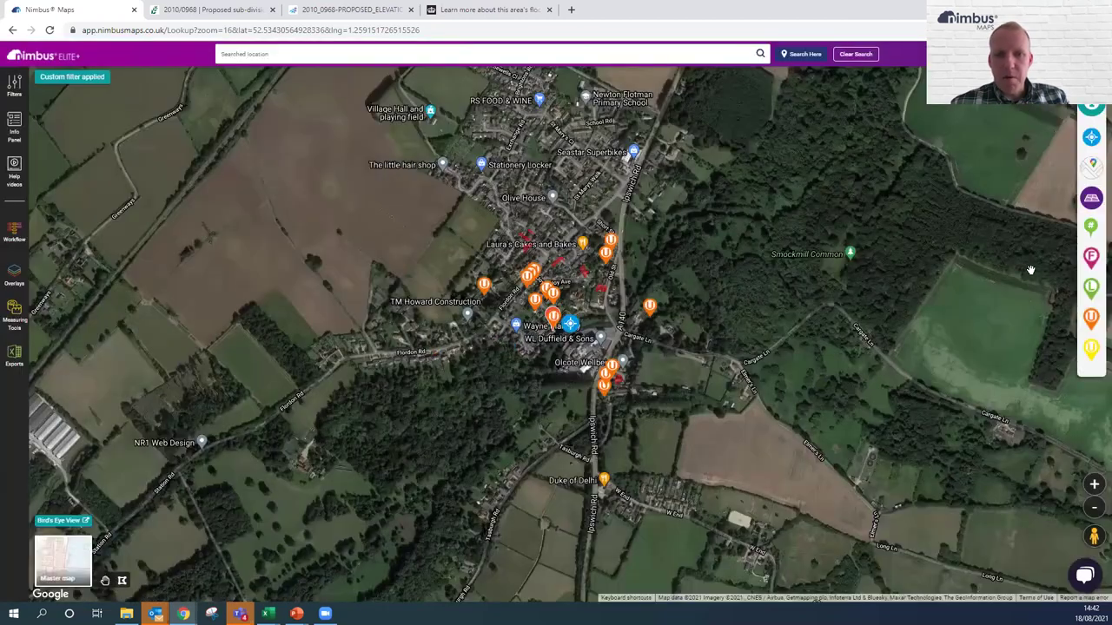
pyautogui.click(1091, 317)
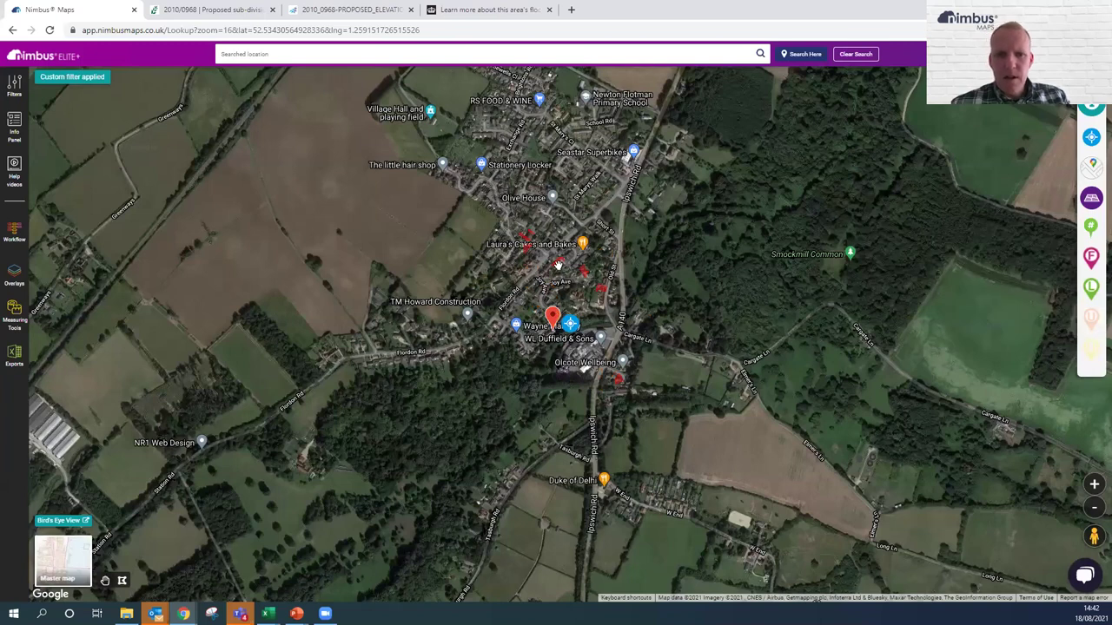
# Export the sale comparables for the searched area and open the downloaded spreadsheet
pyautogui.scroll(1, 556, 265)
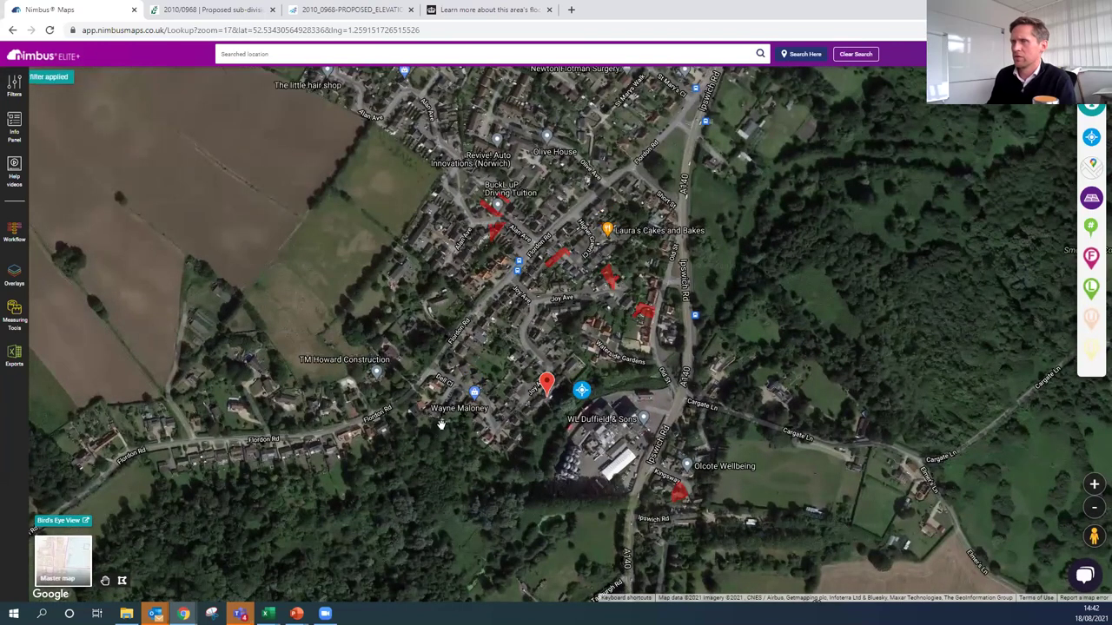
pyautogui.click(14, 356)
pyautogui.click(110, 170)
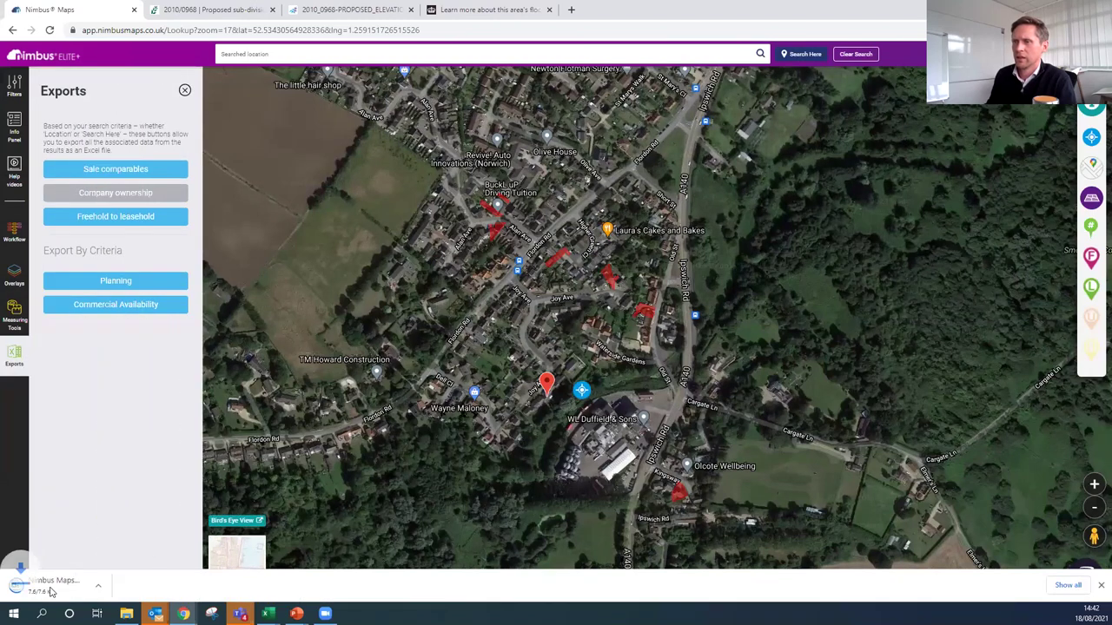
pyautogui.click(86, 586)
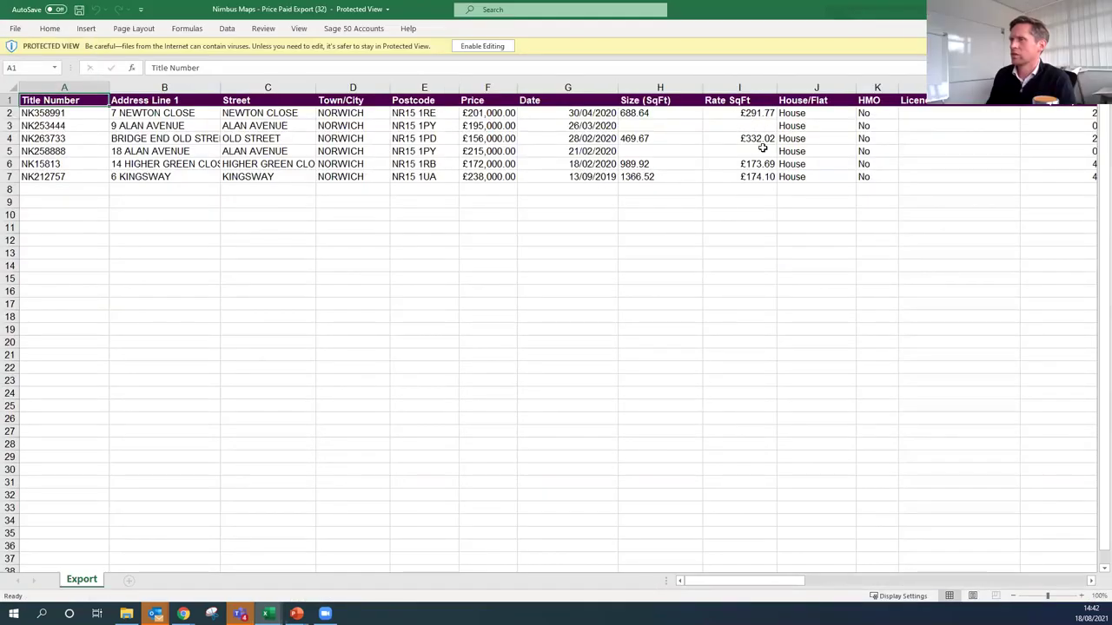
# Examine the rates per square foot in rows 2 to 4 and the sale prices in the export
pyautogui.moveTo(764, 118); pyautogui.dragTo(760, 141)
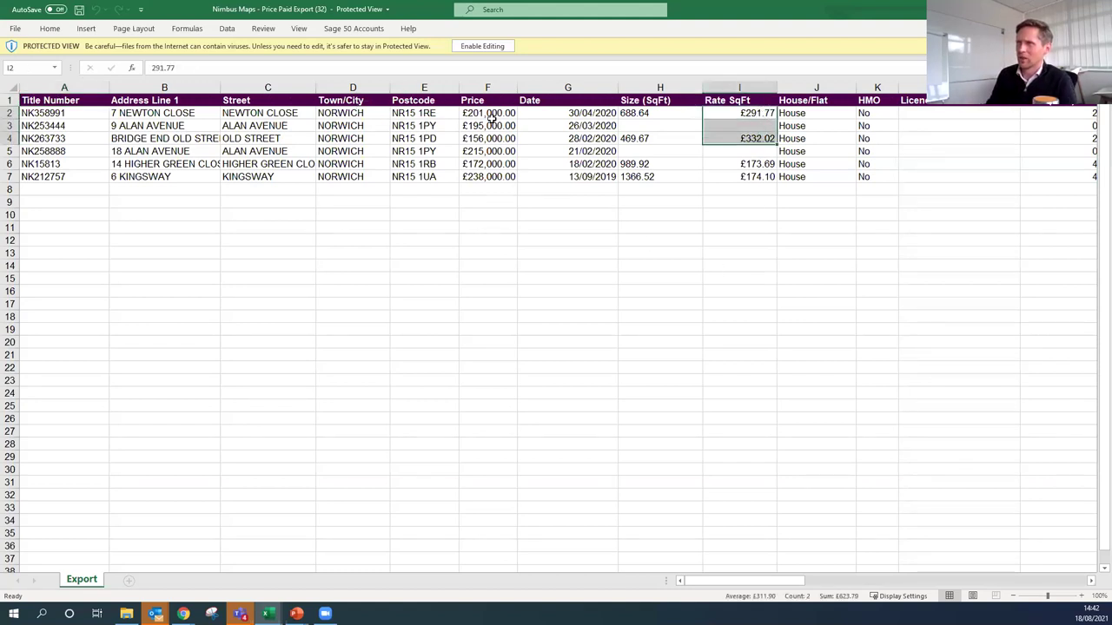
pyautogui.moveTo(494, 117); pyautogui.dragTo(498, 182)
pyautogui.click(486, 214)
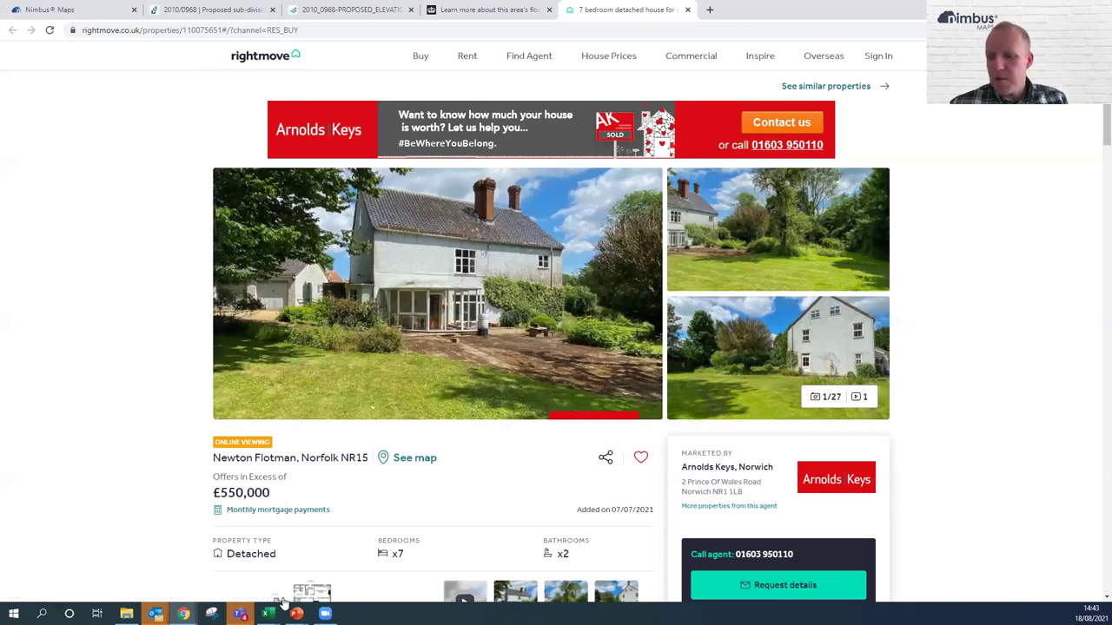
# Return to the Price Paid export in Excel and compare the rates per square foot in rows 2–4 and 6–7
pyautogui.moveTo(269, 613)
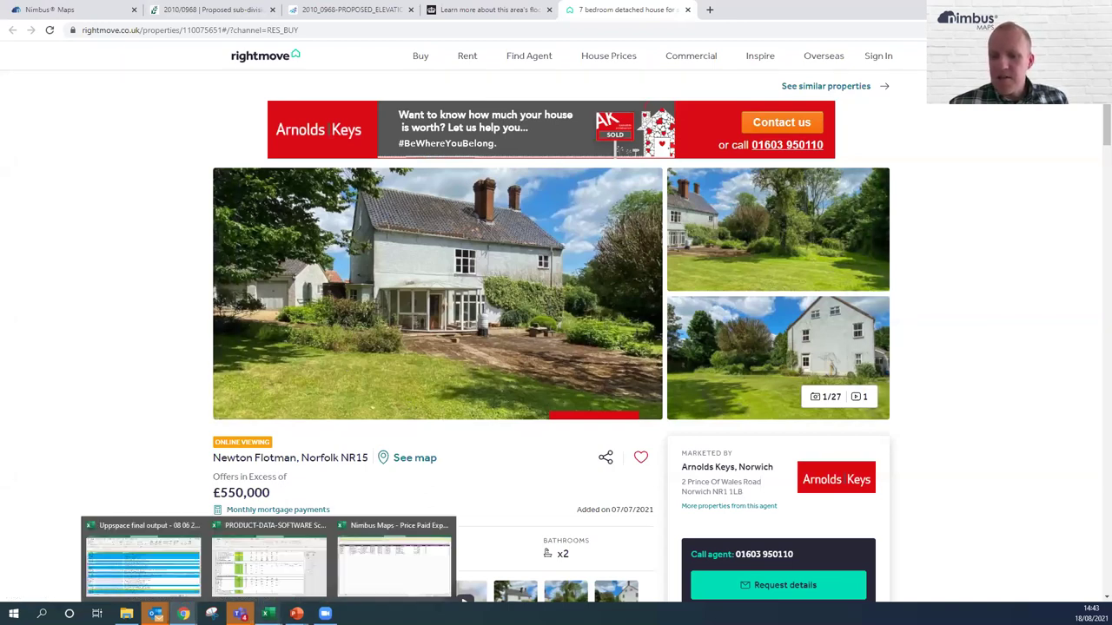
pyautogui.click(374, 566)
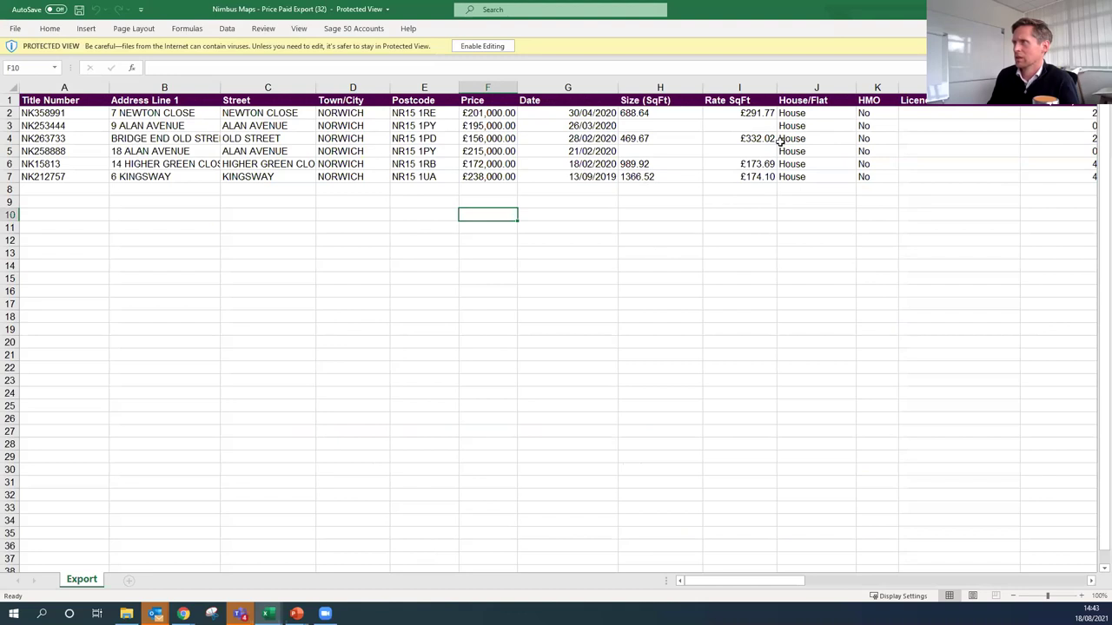
pyautogui.moveTo(762, 141); pyautogui.dragTo(758, 115)
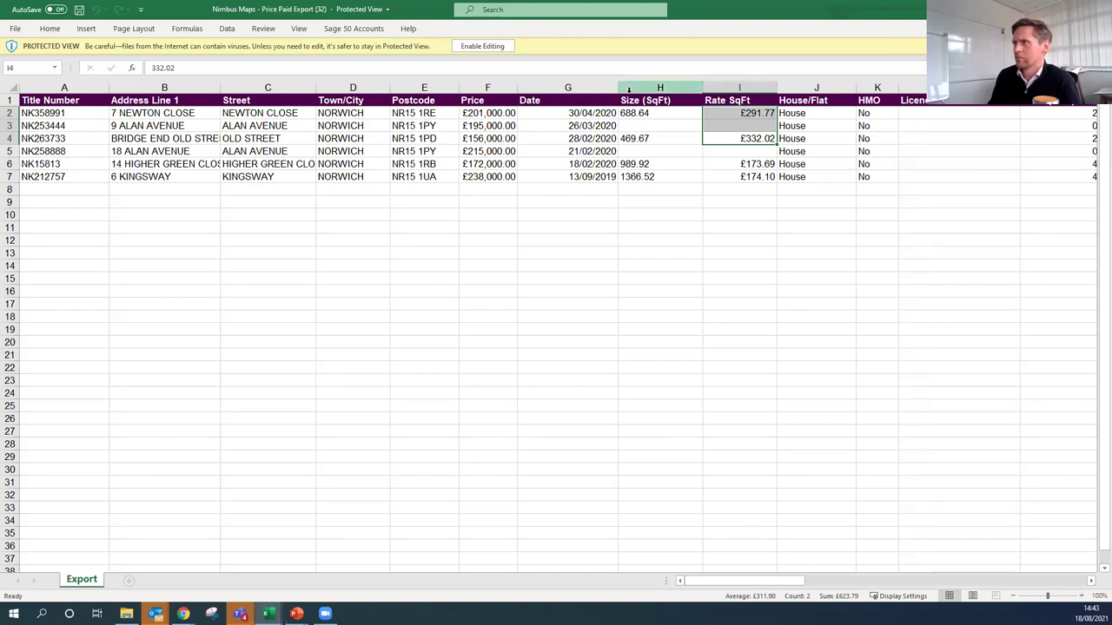
pyautogui.moveTo(747, 163); pyautogui.dragTo(746, 182)
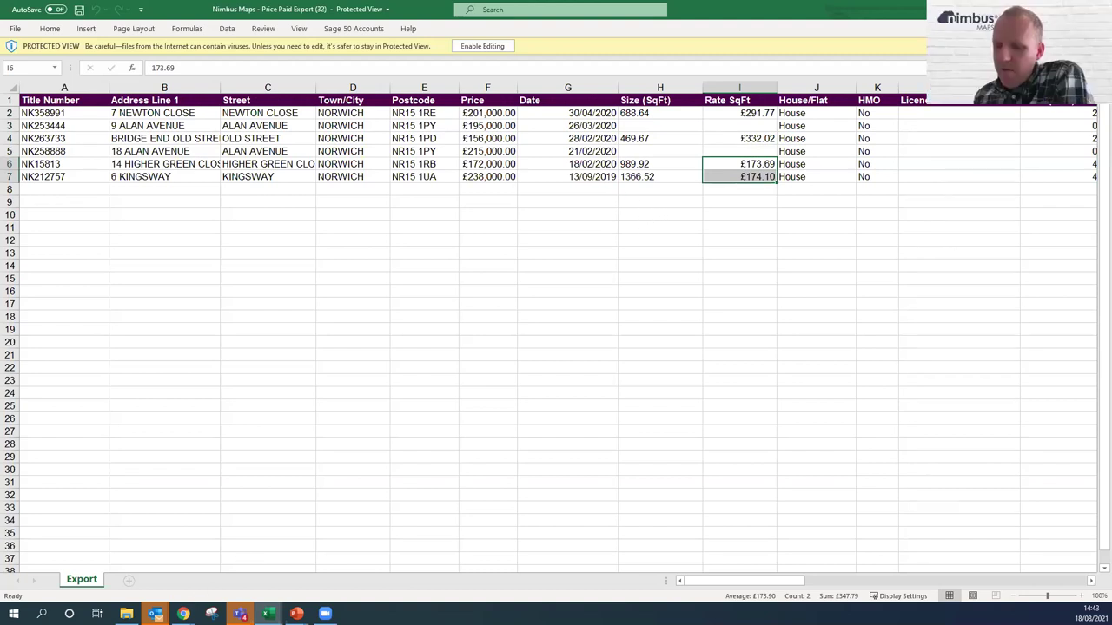
# Switch to Nimbus Maps in the browser and open the map overlays
pyautogui.click(183, 614)
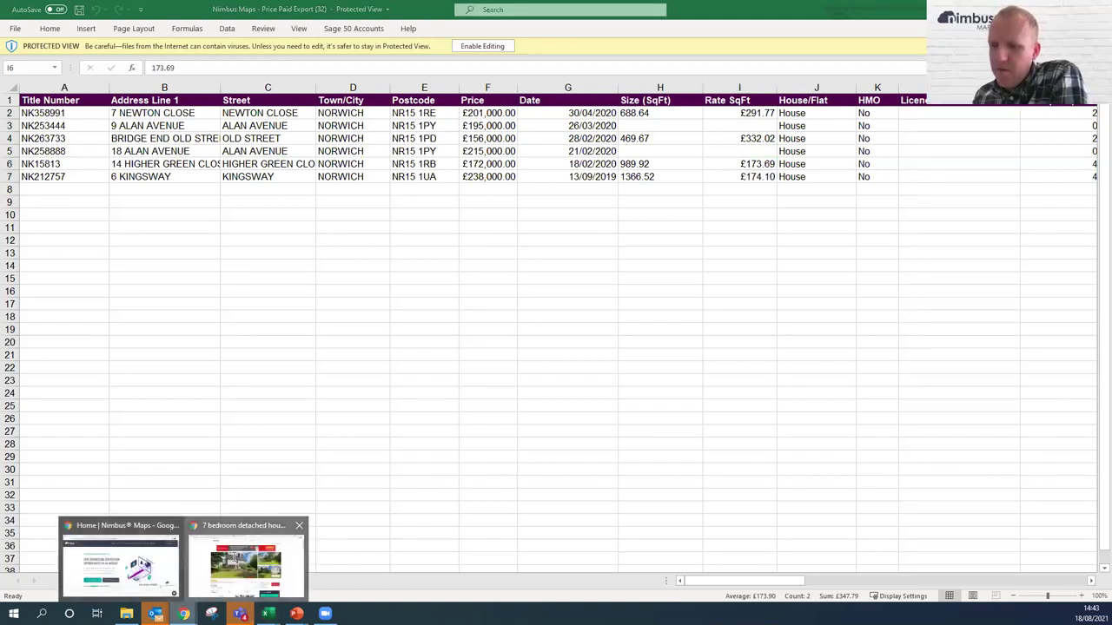
pyautogui.click(209, 563)
pyautogui.click(52, 10)
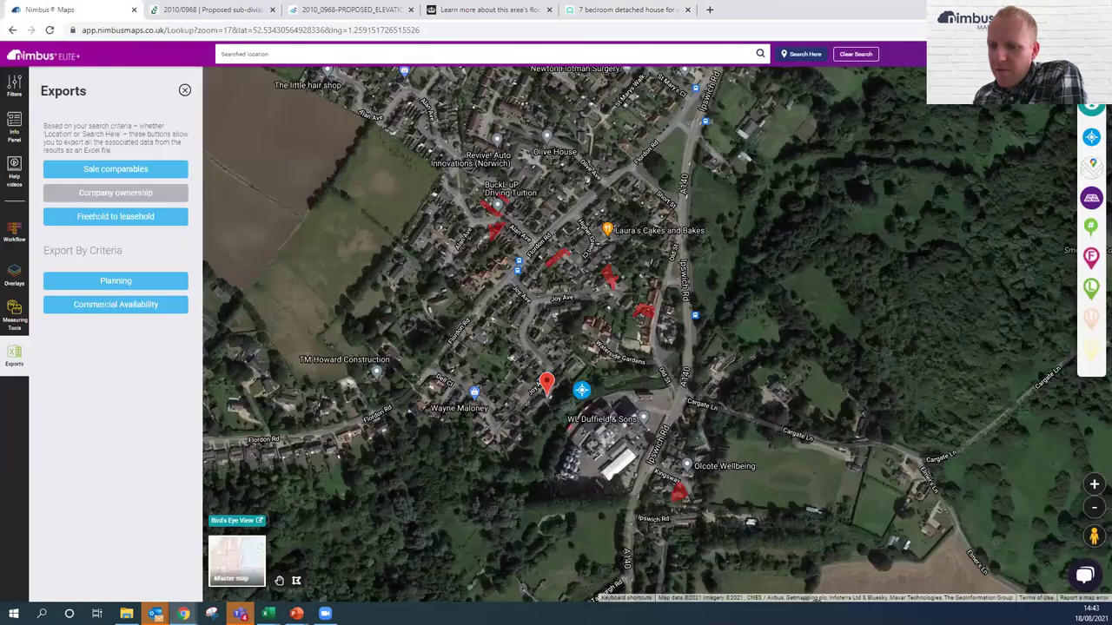
pyautogui.click(14, 231)
pyautogui.click(14, 276)
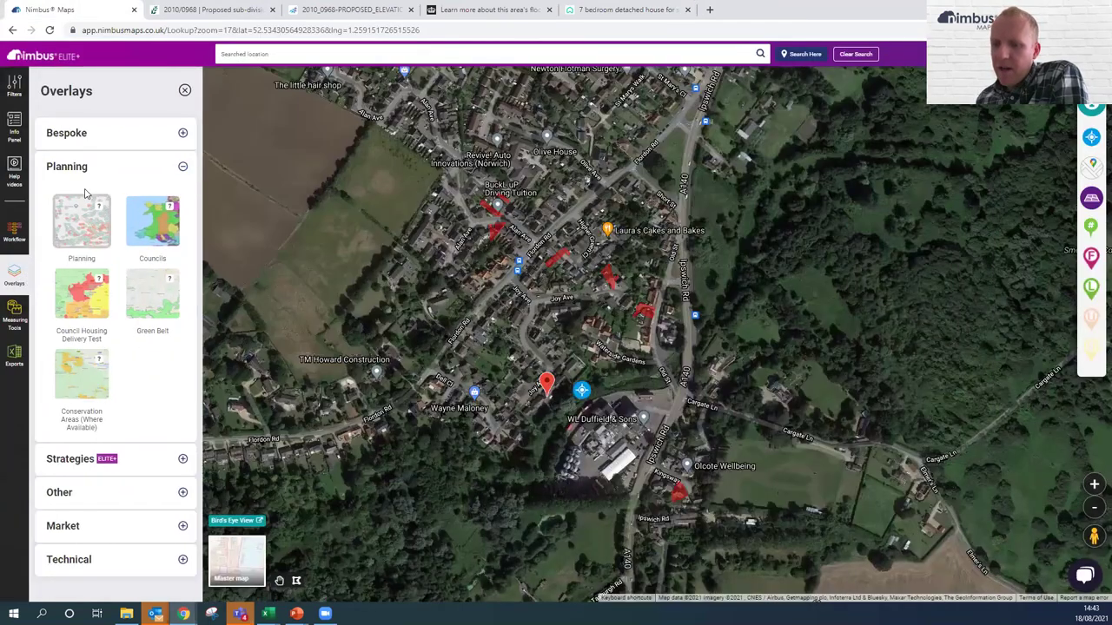
# Show the Average residential value (psf) market overlay and check its rate per square foot near Joy Ave
pyautogui.click(82, 169)
pyautogui.click(69, 269)
pyautogui.click(87, 400)
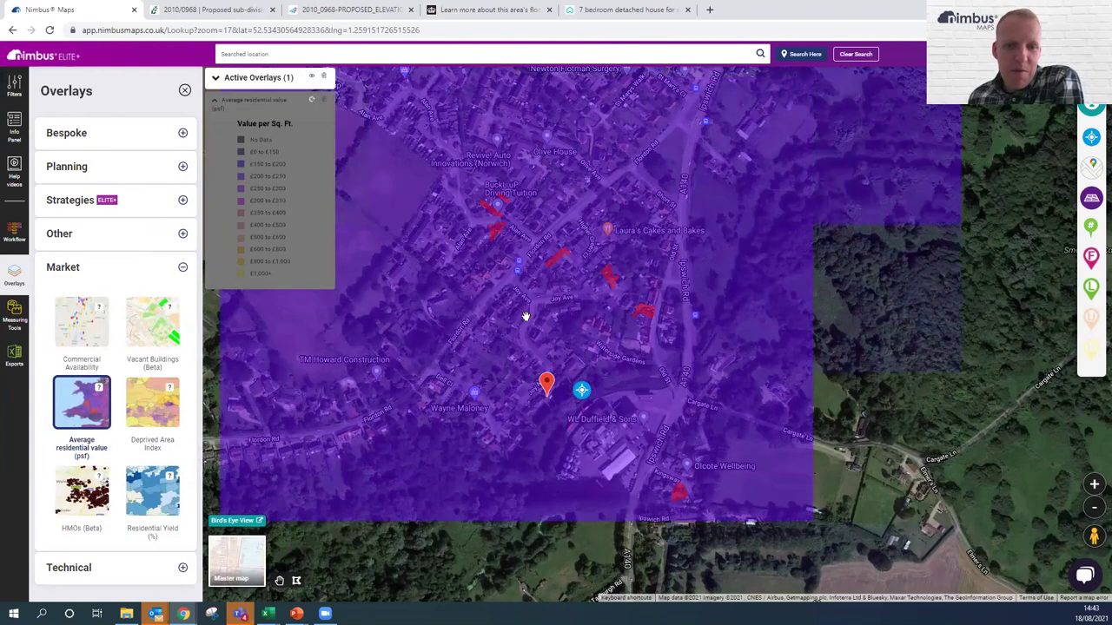
pyautogui.click(530, 295)
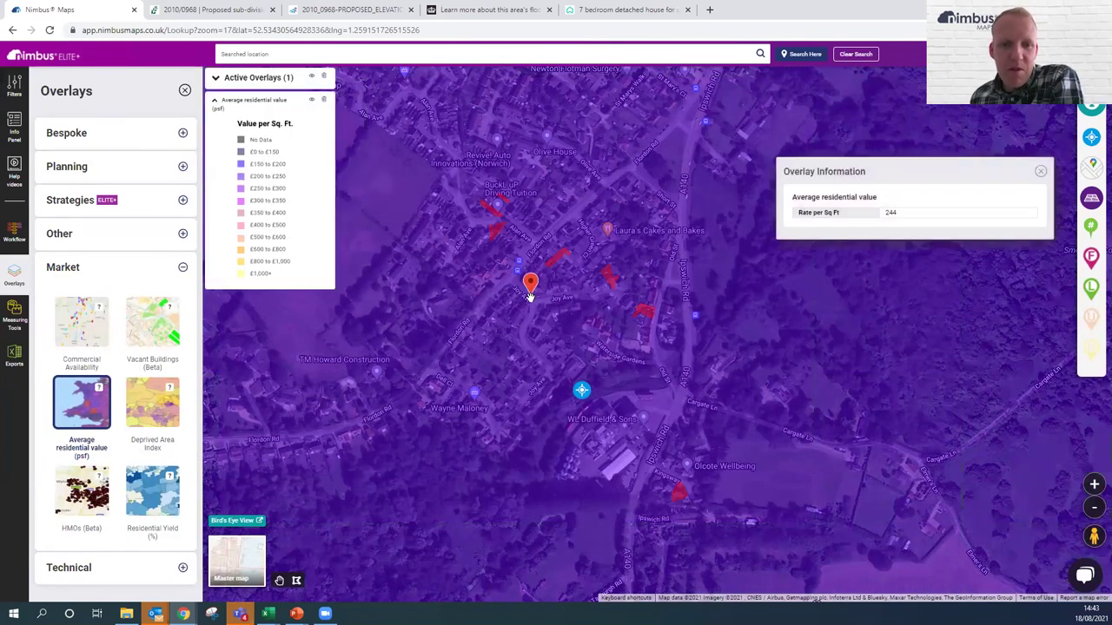
pyautogui.doubleClick(898, 211)
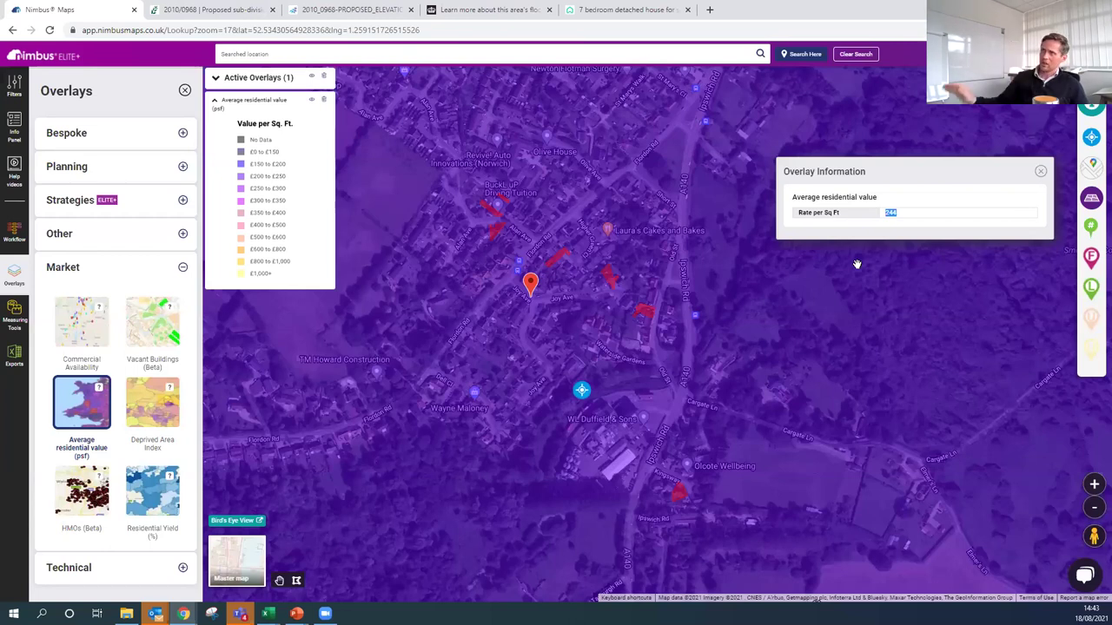
# Switch to the Rightmove listing of the seven-bedroom Newton Flotman house and open its fireplace living room photo full size
pyautogui.click(640, 9)
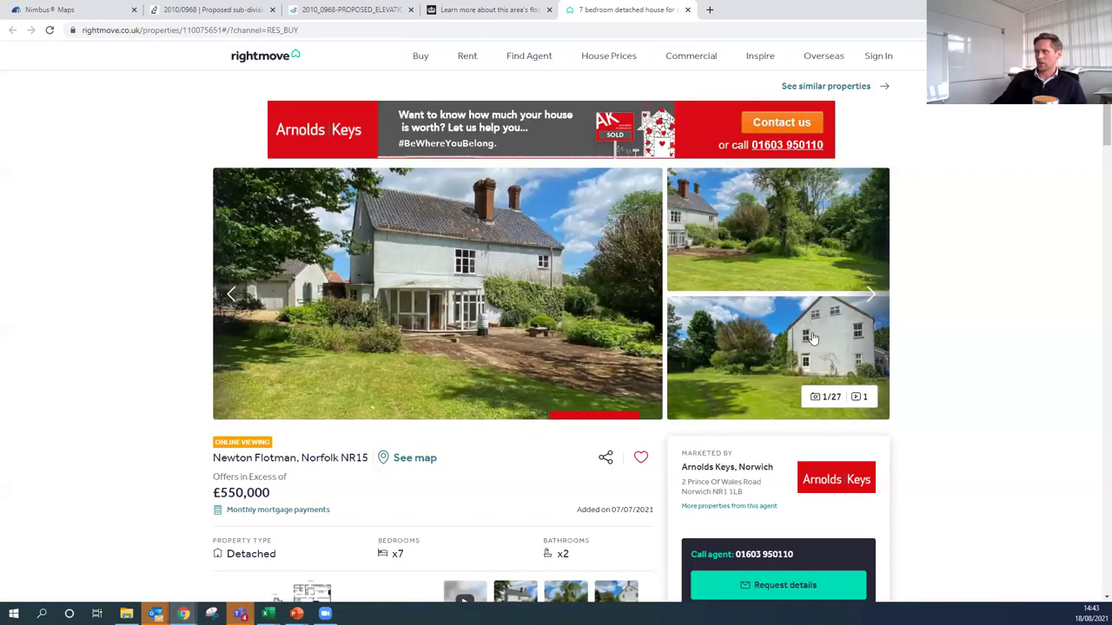
pyautogui.click(870, 296)
pyautogui.click(869, 297)
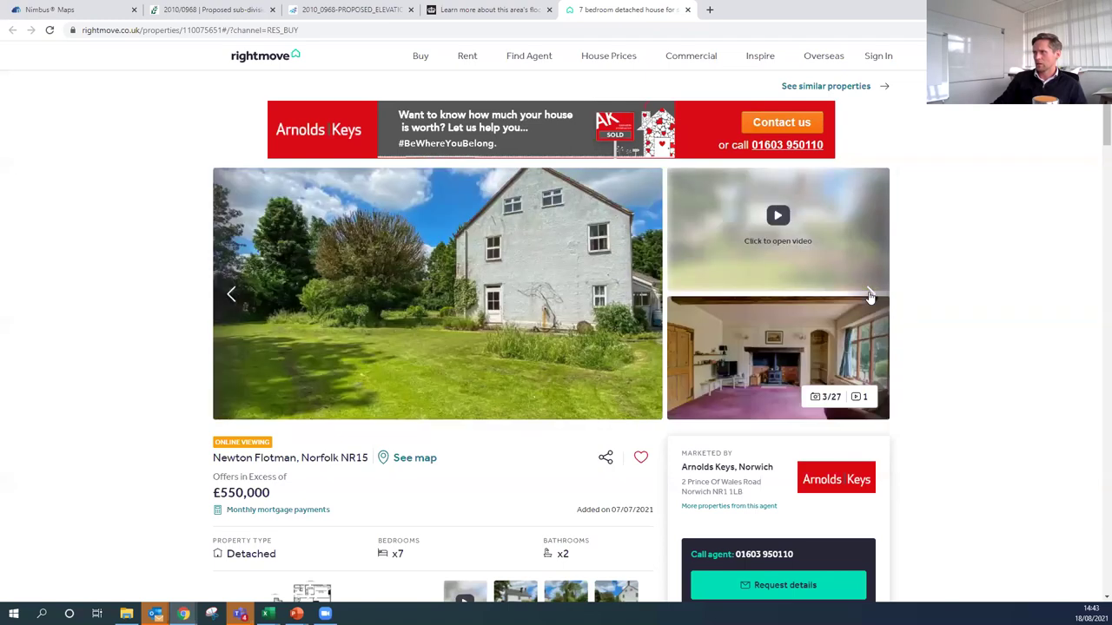
pyautogui.click(869, 295)
pyautogui.click(803, 247)
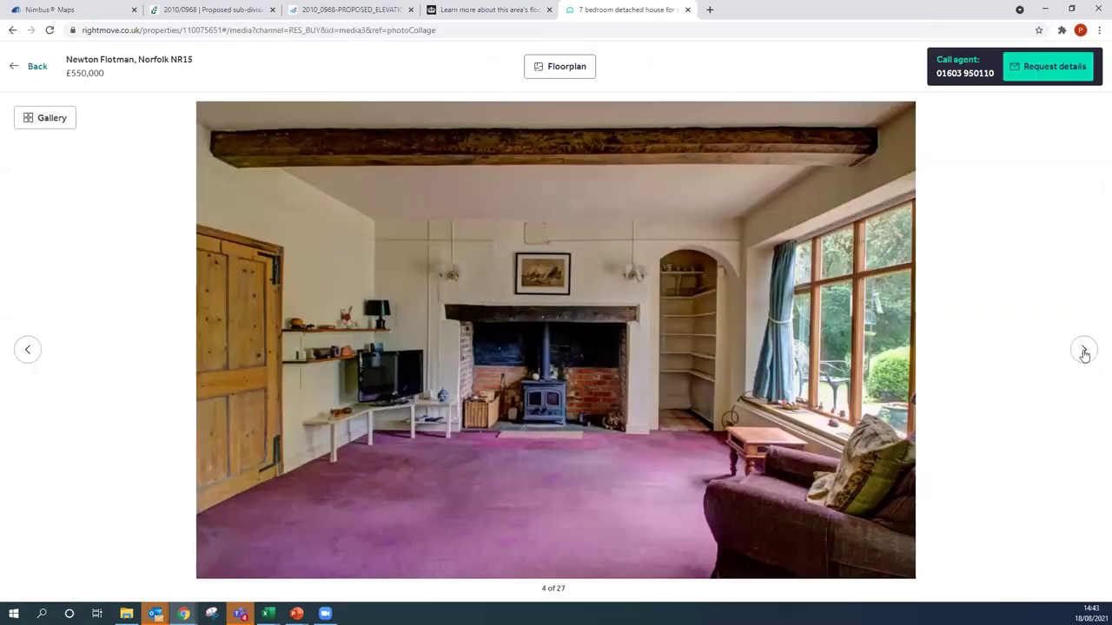
# Browse the listing's photos from photo 5 to photo 17 and open the property's floorplan
pyautogui.click(1084, 351)
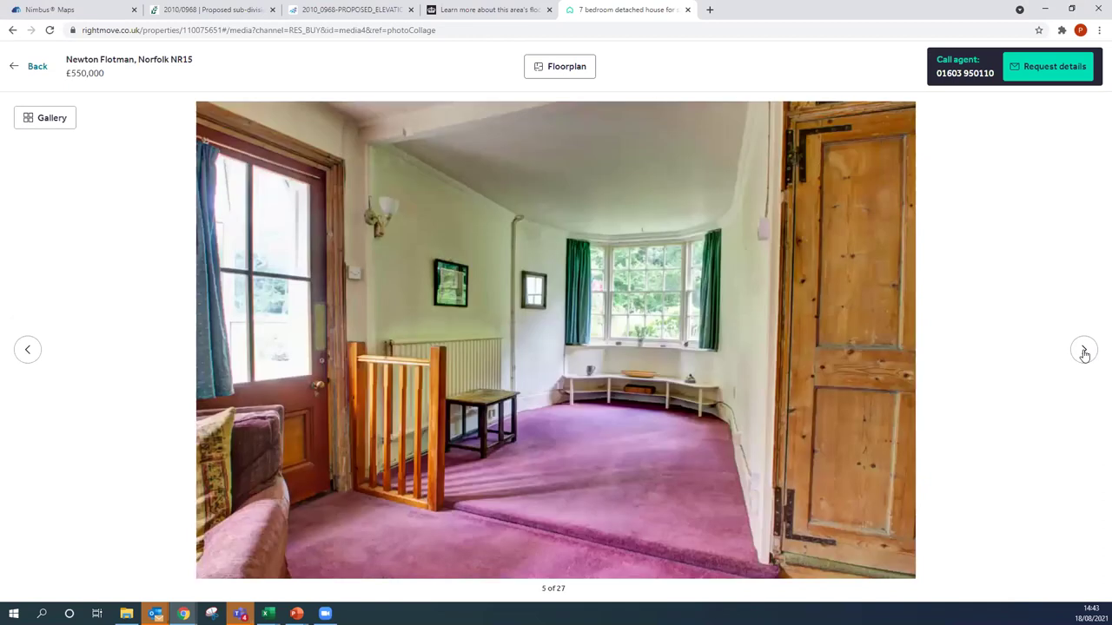
pyautogui.click(1083, 351)
pyautogui.click(1083, 351)
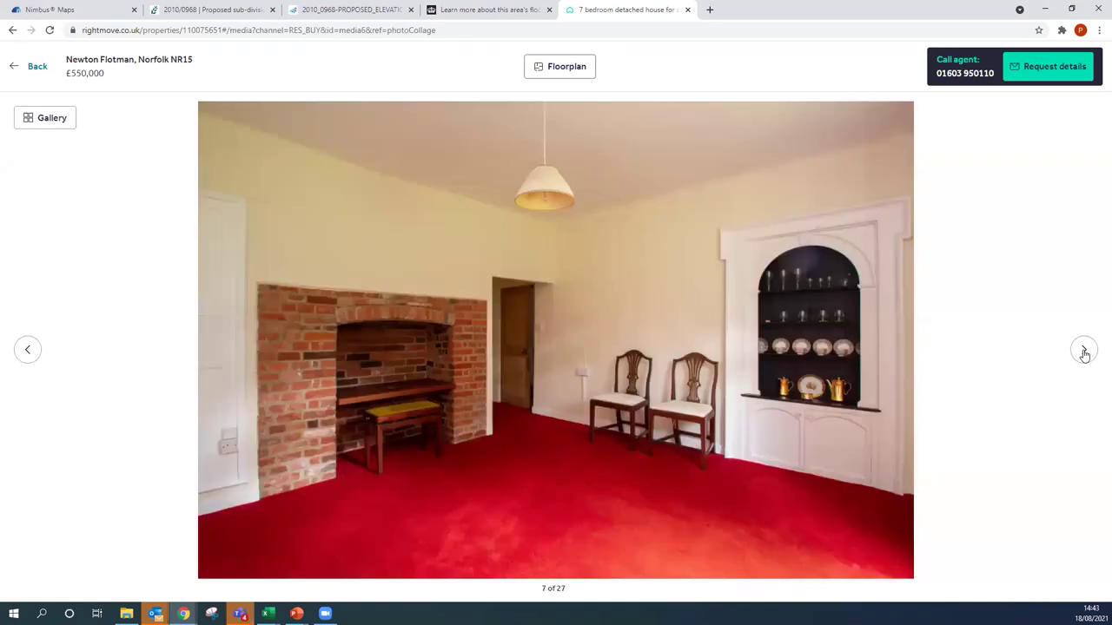
pyautogui.click(1083, 351)
pyautogui.click(1083, 350)
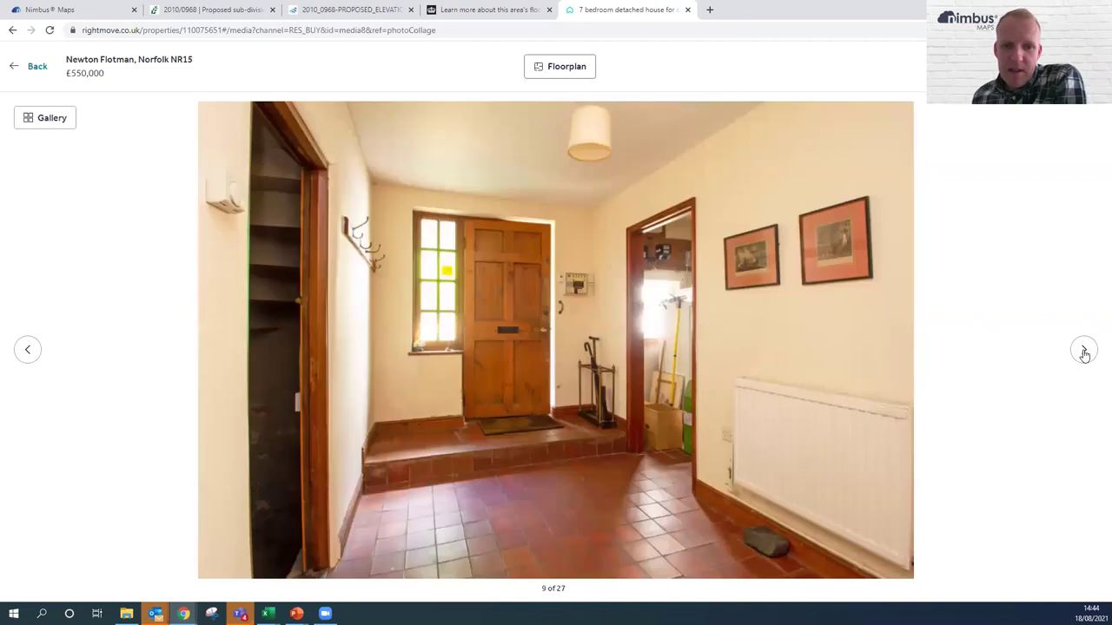
pyautogui.click(1083, 351)
pyautogui.click(1083, 351)
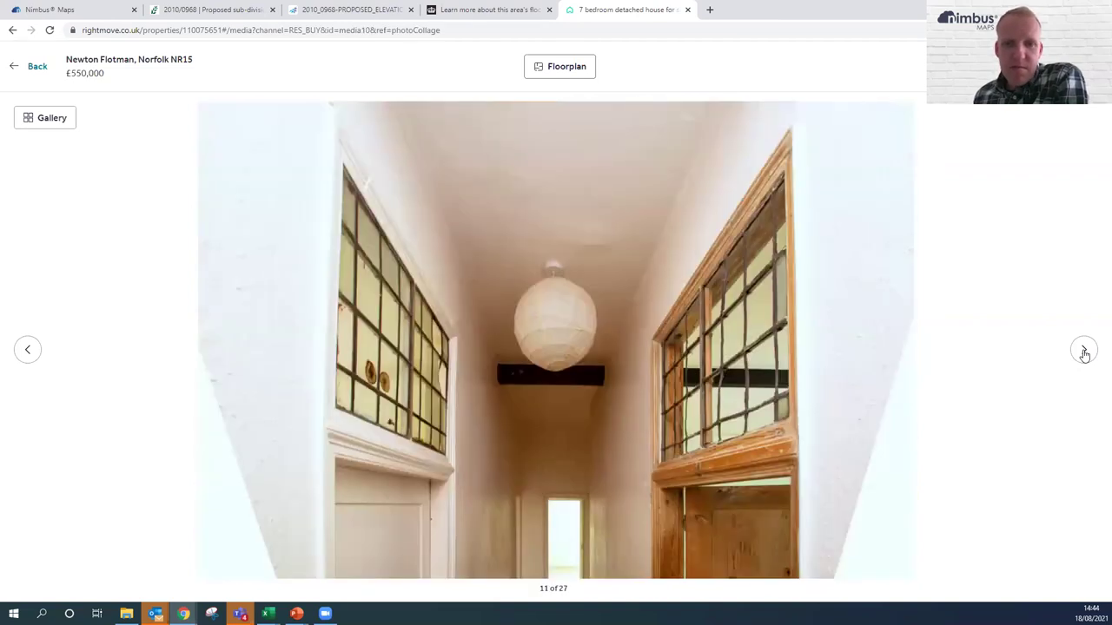
pyautogui.click(1083, 351)
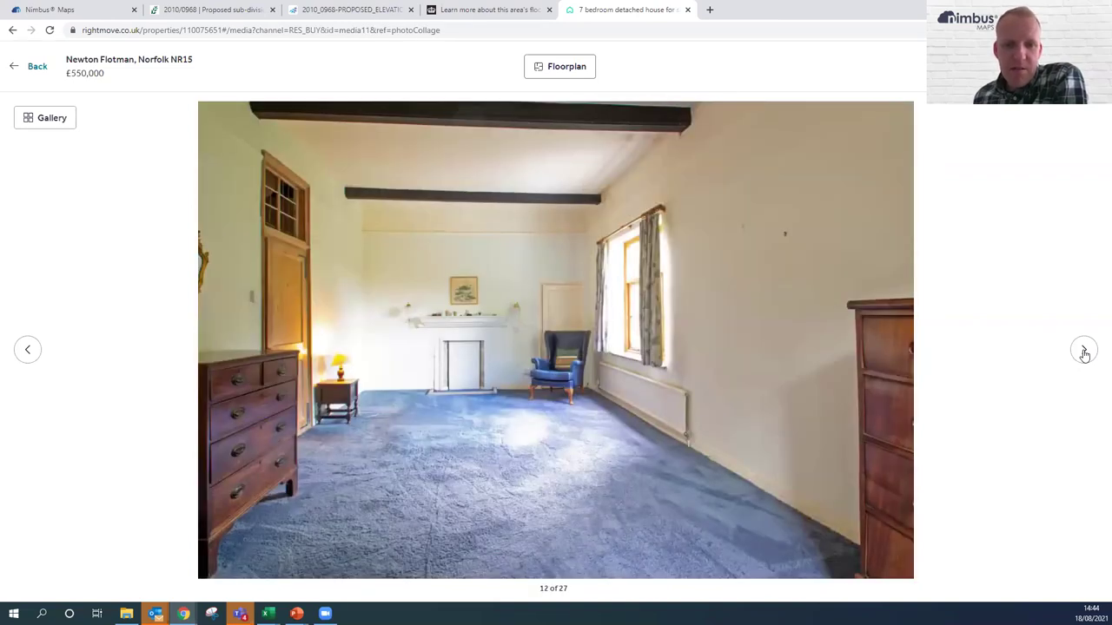
pyautogui.click(1083, 351)
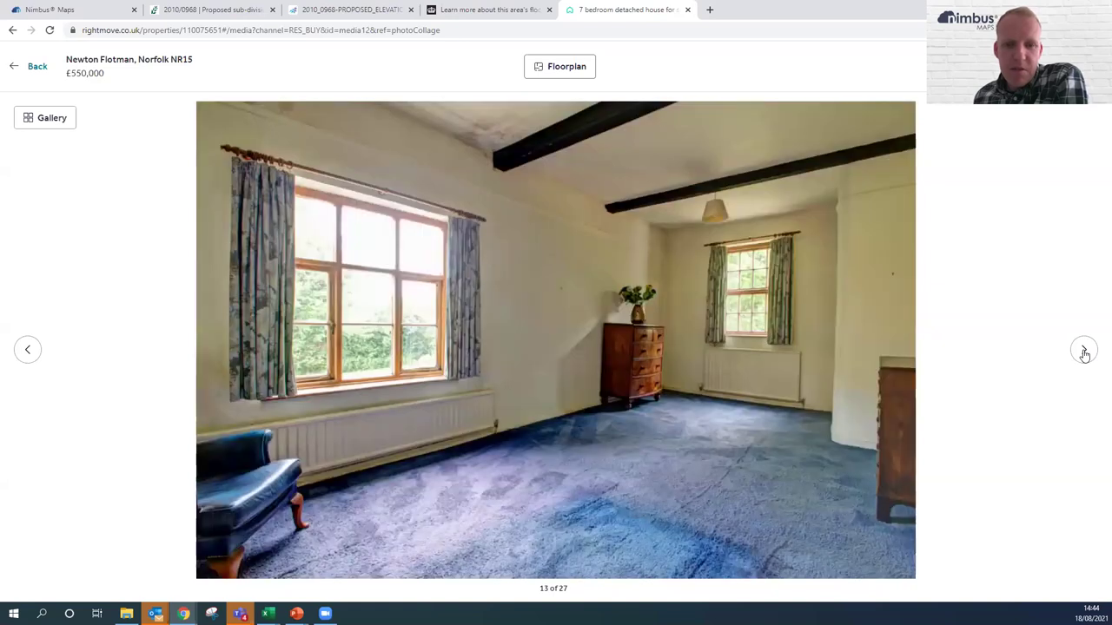
pyautogui.click(1083, 351)
pyautogui.click(1083, 351)
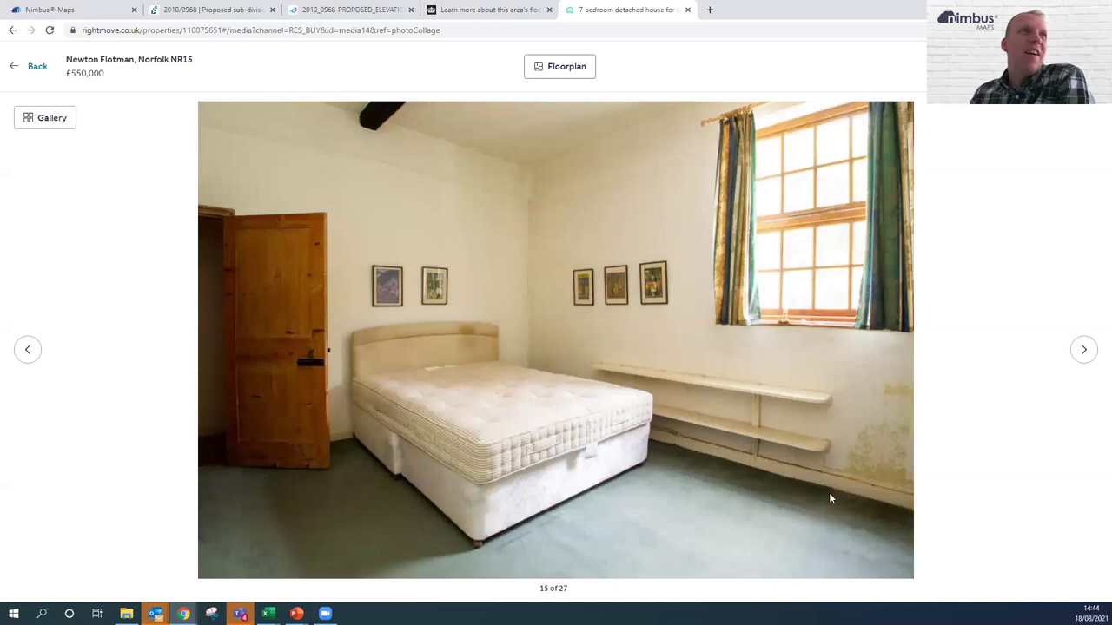
pyautogui.click(1084, 353)
pyautogui.click(1085, 353)
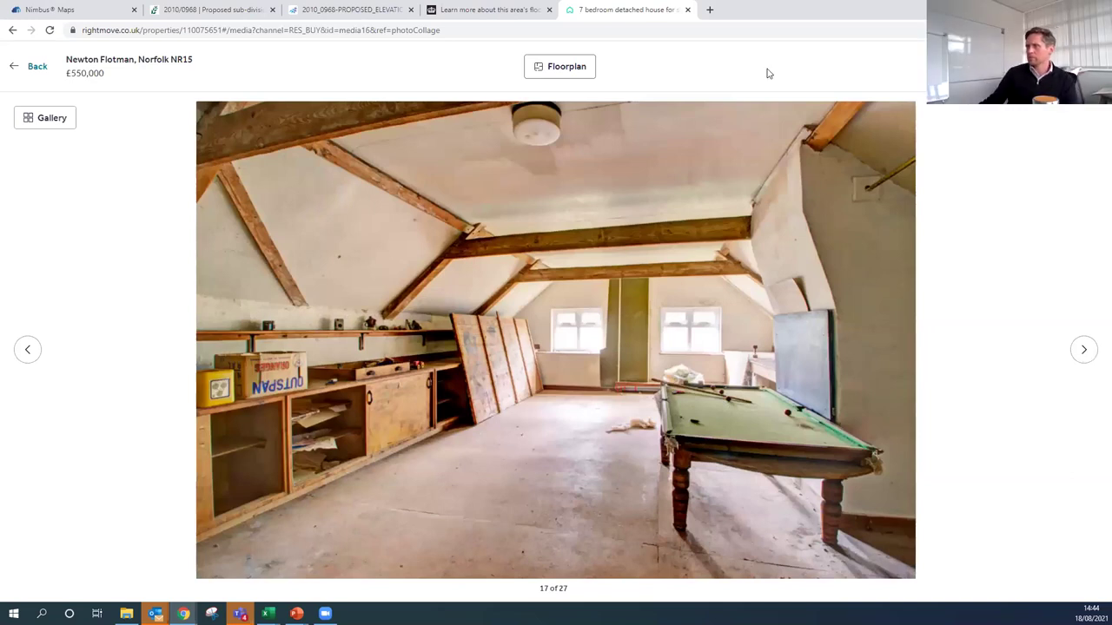
pyautogui.click(559, 70)
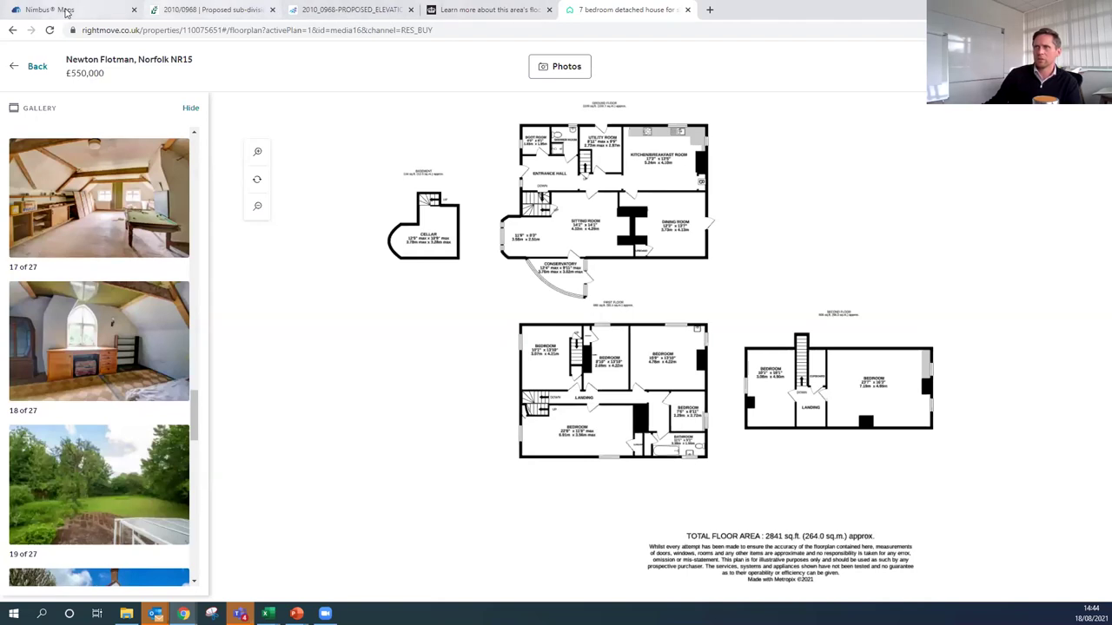
# Return to Nimbus Maps, close the overlay information and turn off the Average residential value (psf) overlay around Flordon Rd
pyautogui.hotkey('ctrl', '1')
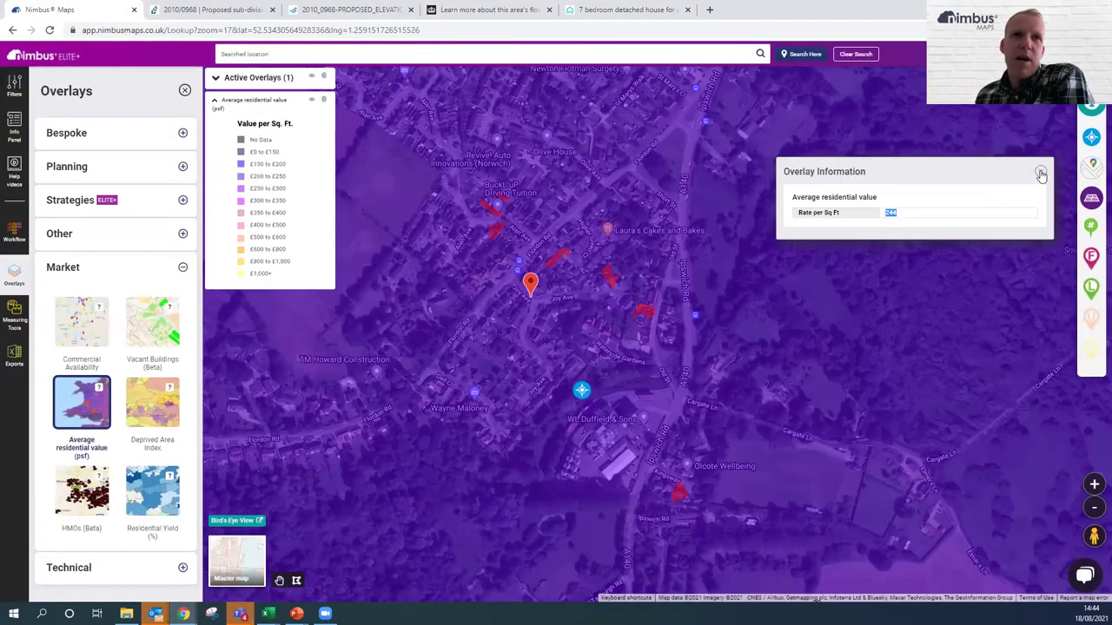
pyautogui.click(1041, 171)
pyautogui.moveTo(423, 458); pyautogui.dragTo(581, 384)
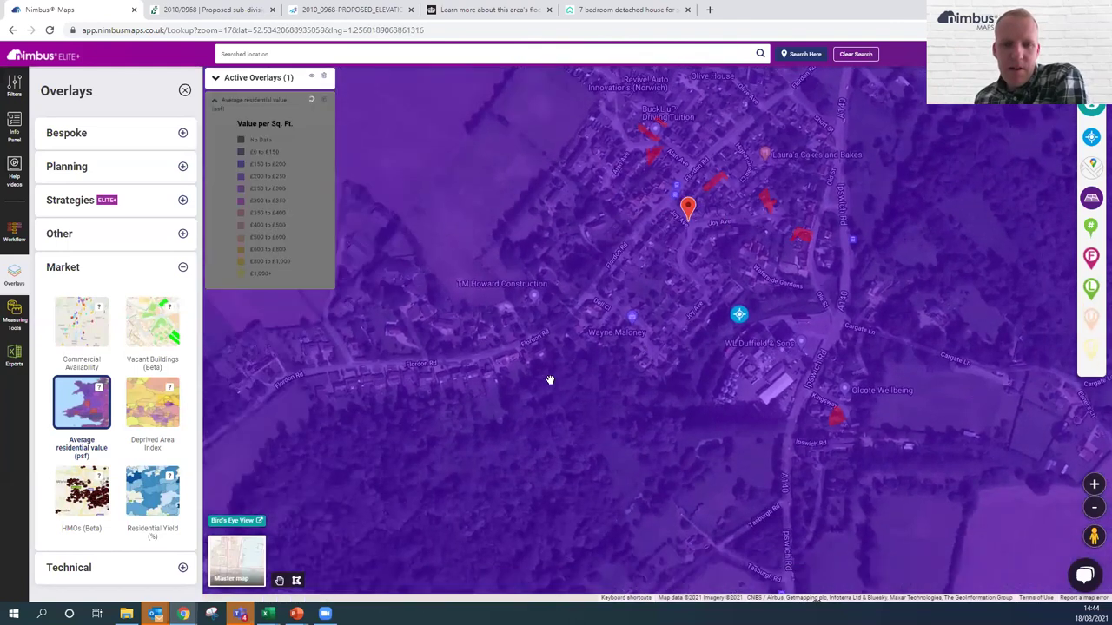
pyautogui.scroll(4, 550, 355)
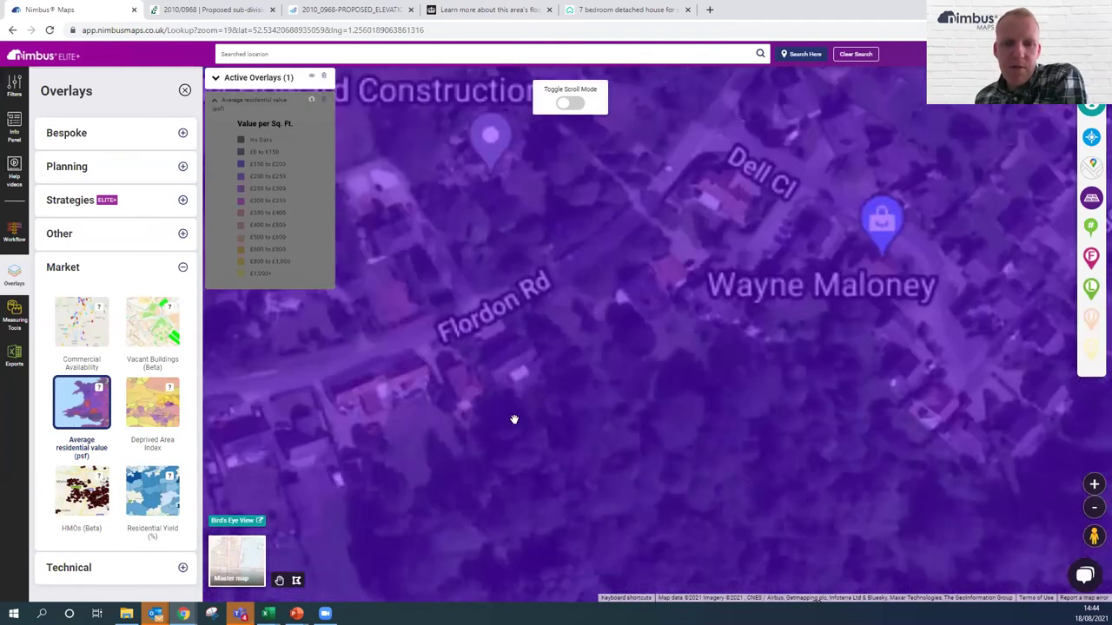
pyautogui.click(84, 403)
pyautogui.scroll(-3, 529, 410)
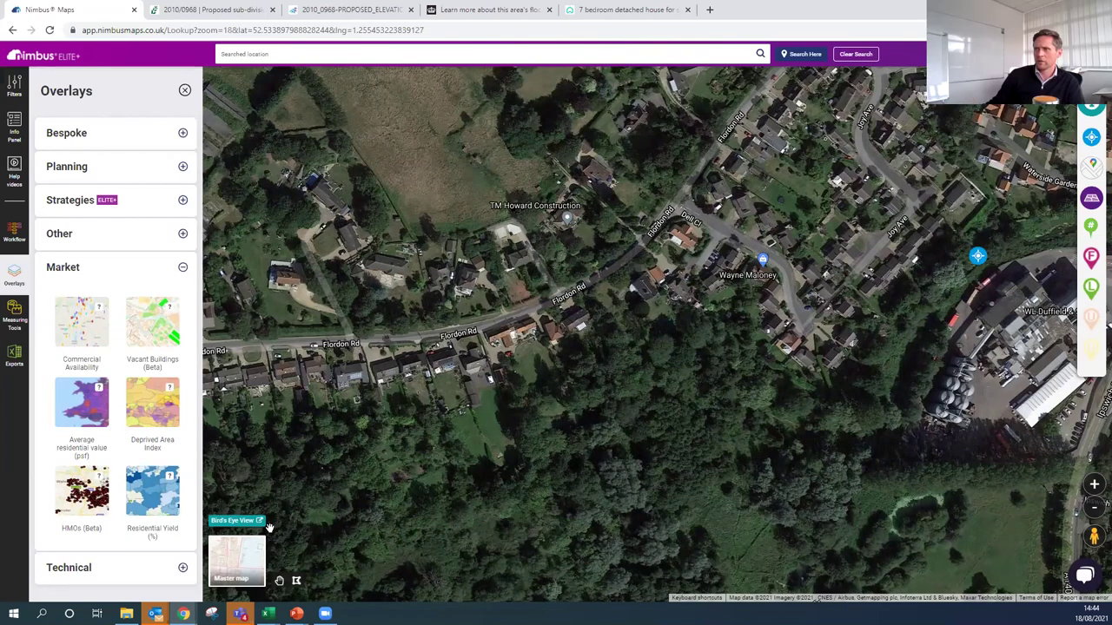
# Change the base map to Master map and examine the plots along Flordon Rd and around Olive House
pyautogui.click(243, 564)
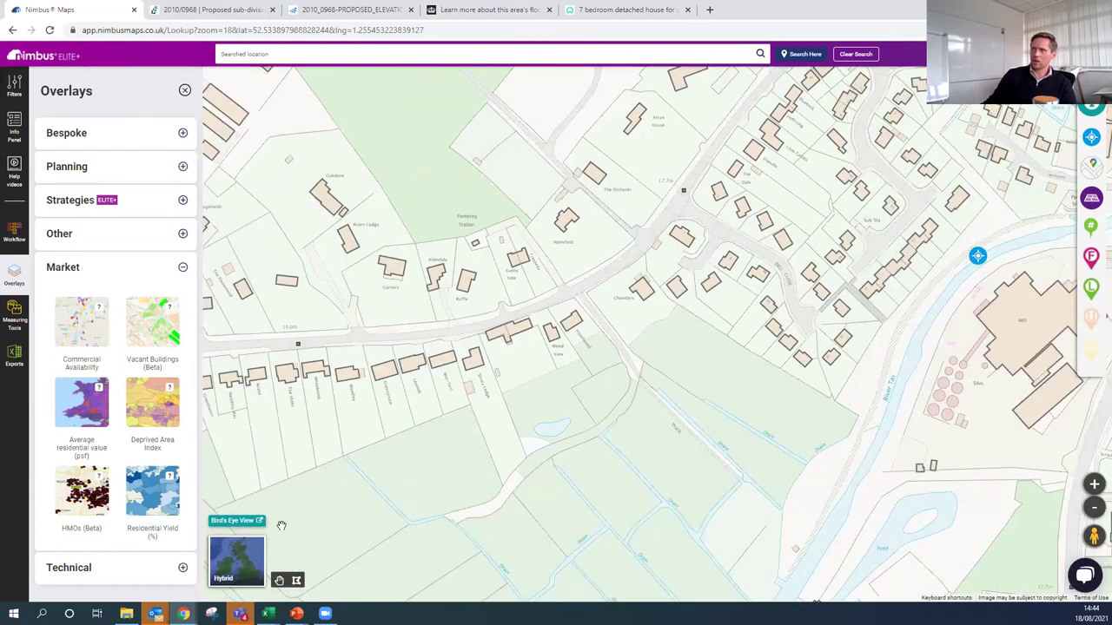
pyautogui.moveTo(396, 397); pyautogui.dragTo(482, 399)
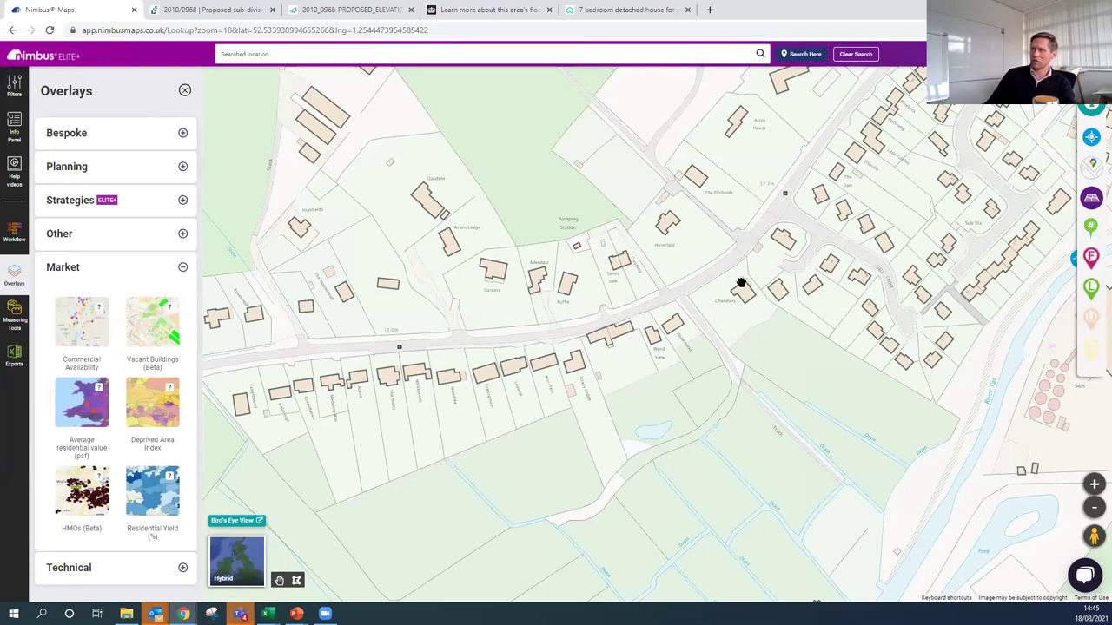
pyautogui.moveTo(683, 277); pyautogui.dragTo(616, 346)
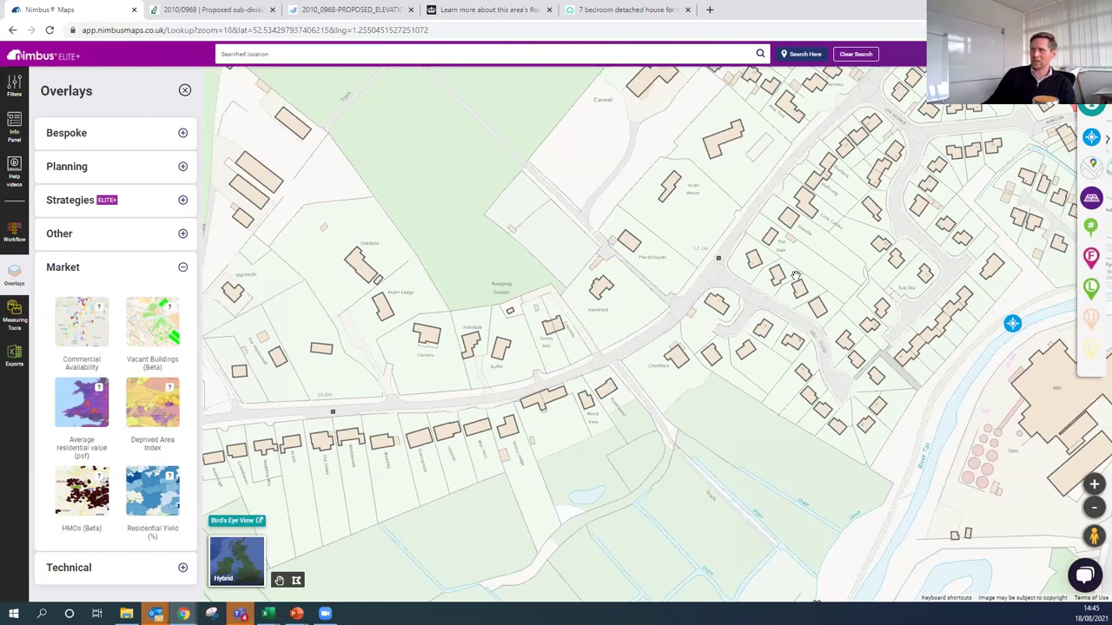
pyautogui.moveTo(814, 266); pyautogui.dragTo(682, 425)
pyautogui.moveTo(705, 304); pyautogui.dragTo(595, 462)
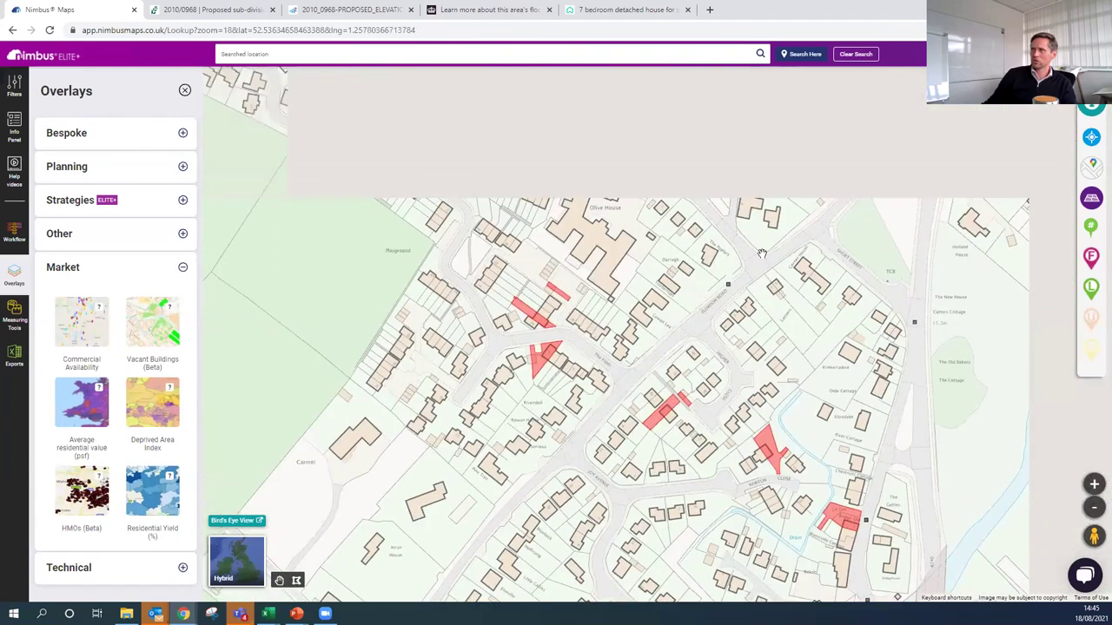
pyautogui.moveTo(812, 227); pyautogui.dragTo(754, 330)
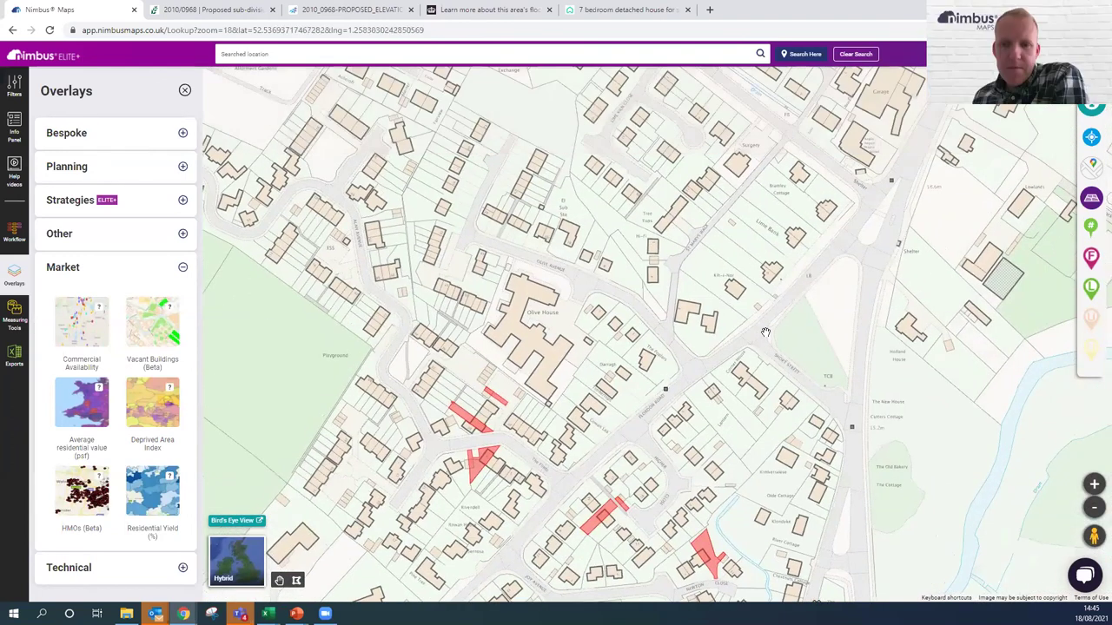
pyautogui.moveTo(765, 333); pyautogui.dragTo(689, 311)
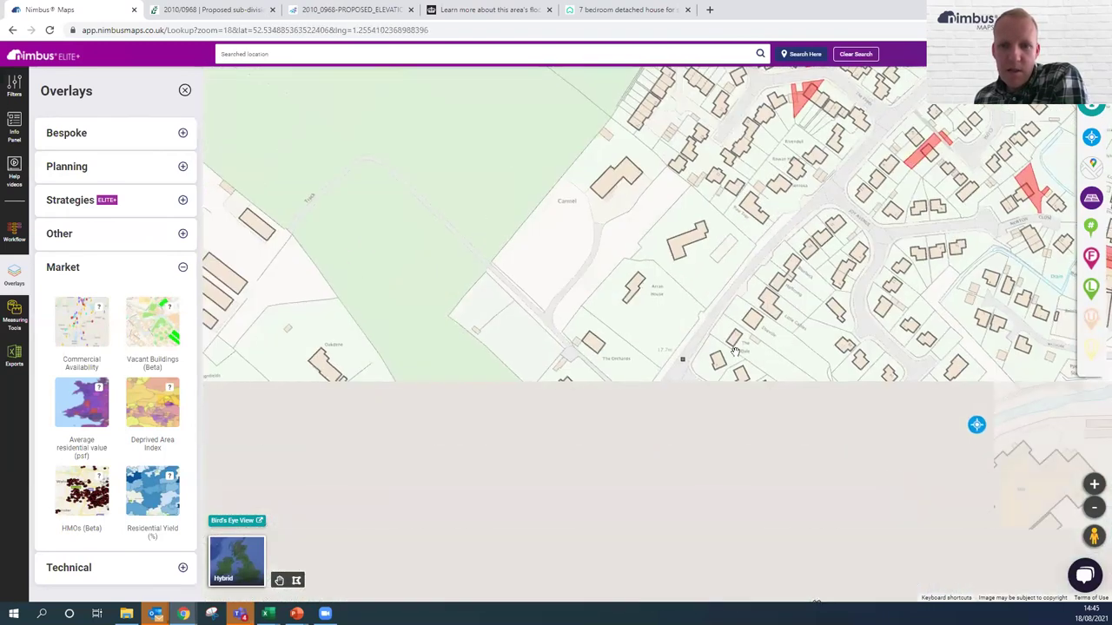
pyautogui.moveTo(682, 359); pyautogui.dragTo(744, 320)
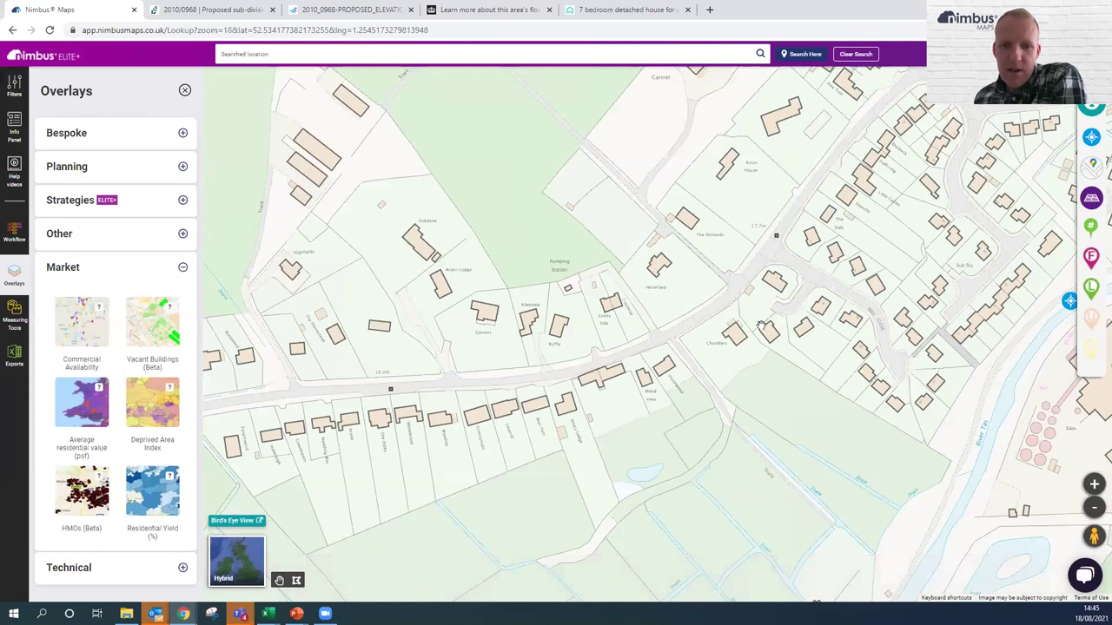
# Open Street View on Flordon Rd beside the track, look around the roadside entrance and neighbouring houses, and return to the map
pyautogui.moveTo(1093, 536); pyautogui.dragTo(671, 335)
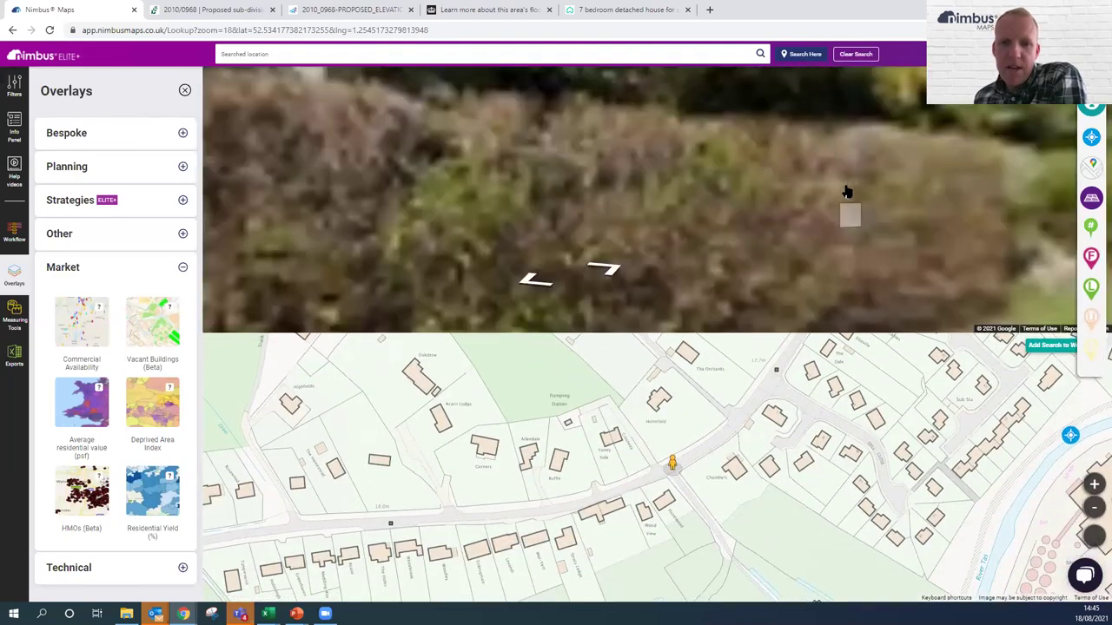
pyautogui.moveTo(859, 221); pyautogui.dragTo(749, 256)
pyautogui.click(732, 251)
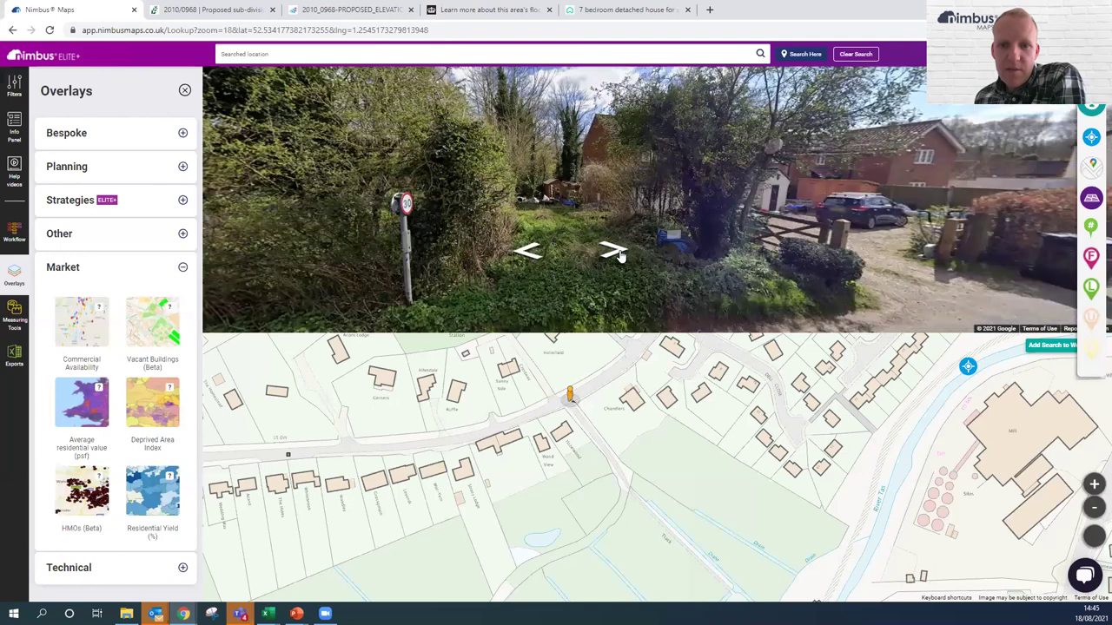
pyautogui.click(866, 220)
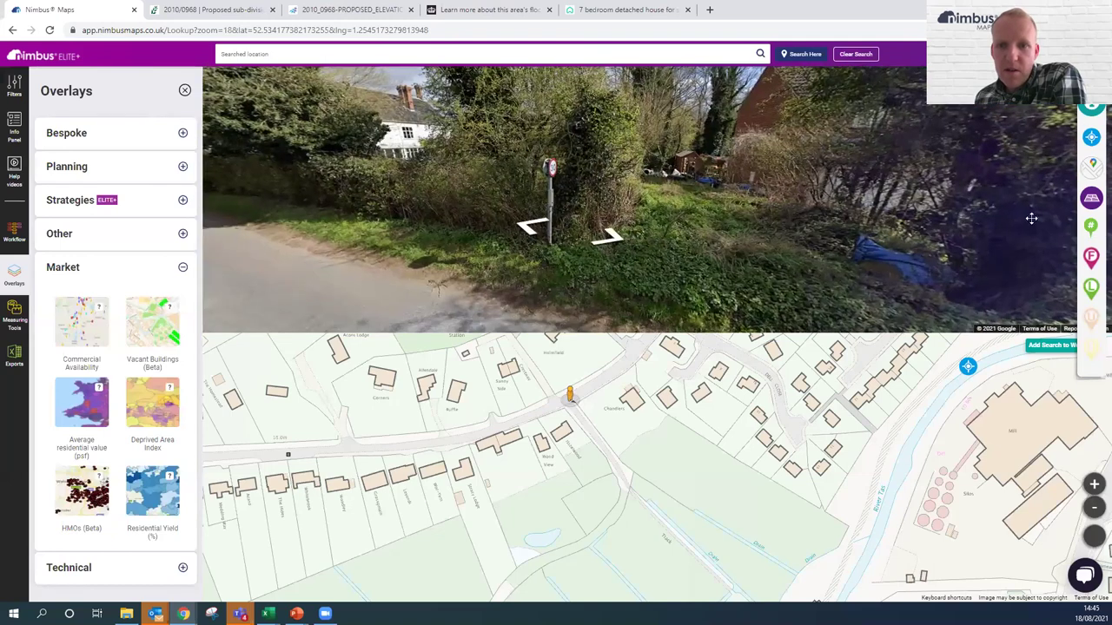
pyautogui.click(586, 231)
pyautogui.moveTo(586, 231); pyautogui.dragTo(488, 234)
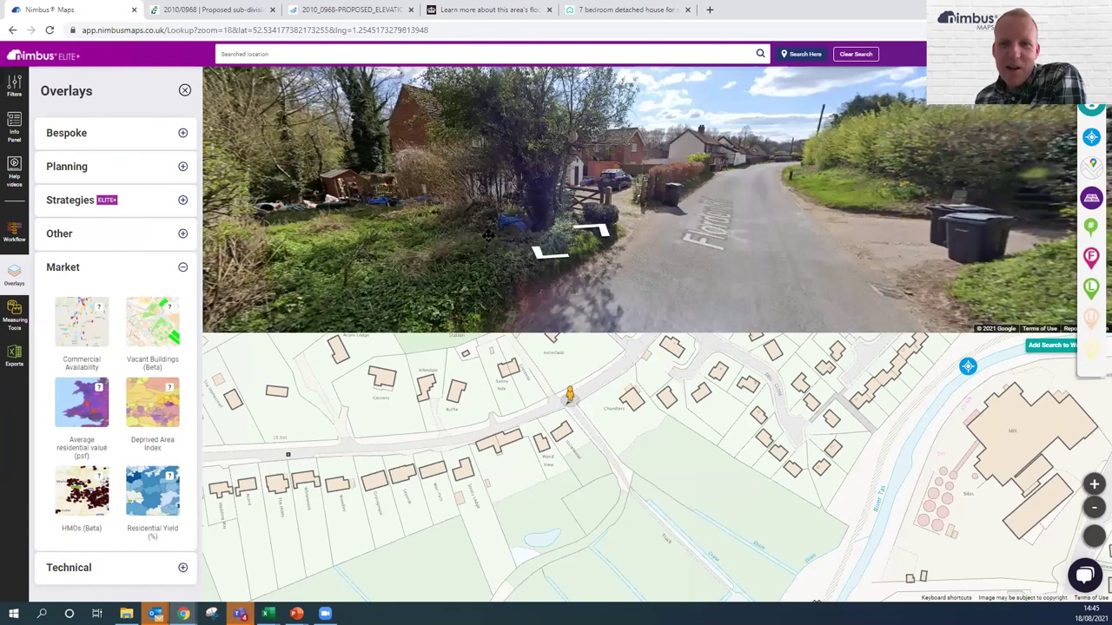
pyautogui.click(773, 238)
pyautogui.click(758, 219)
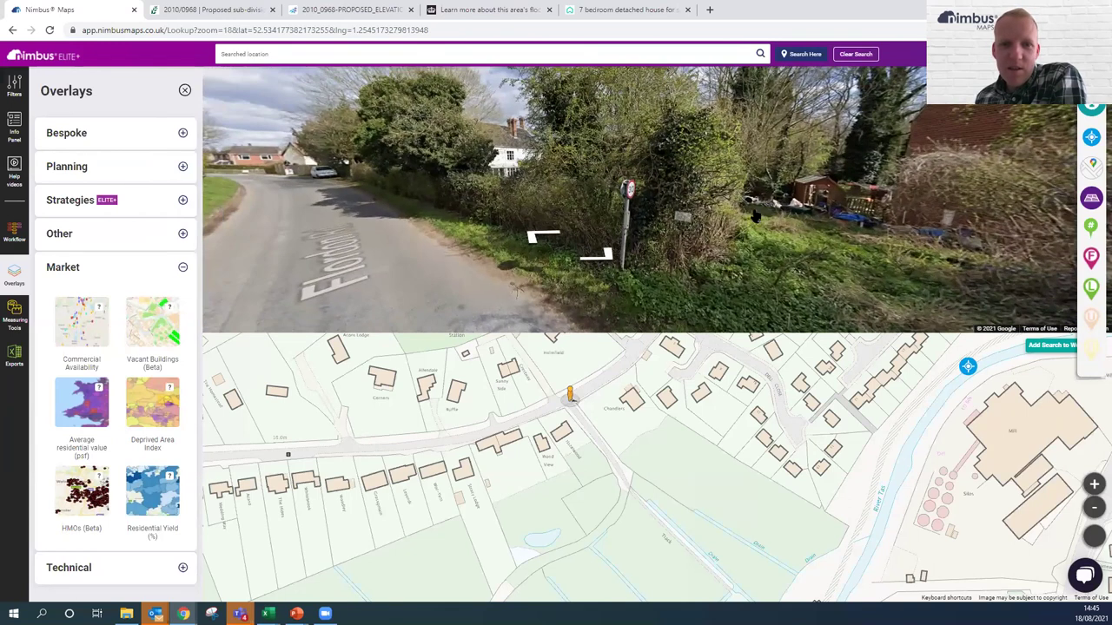
pyautogui.click(531, 238)
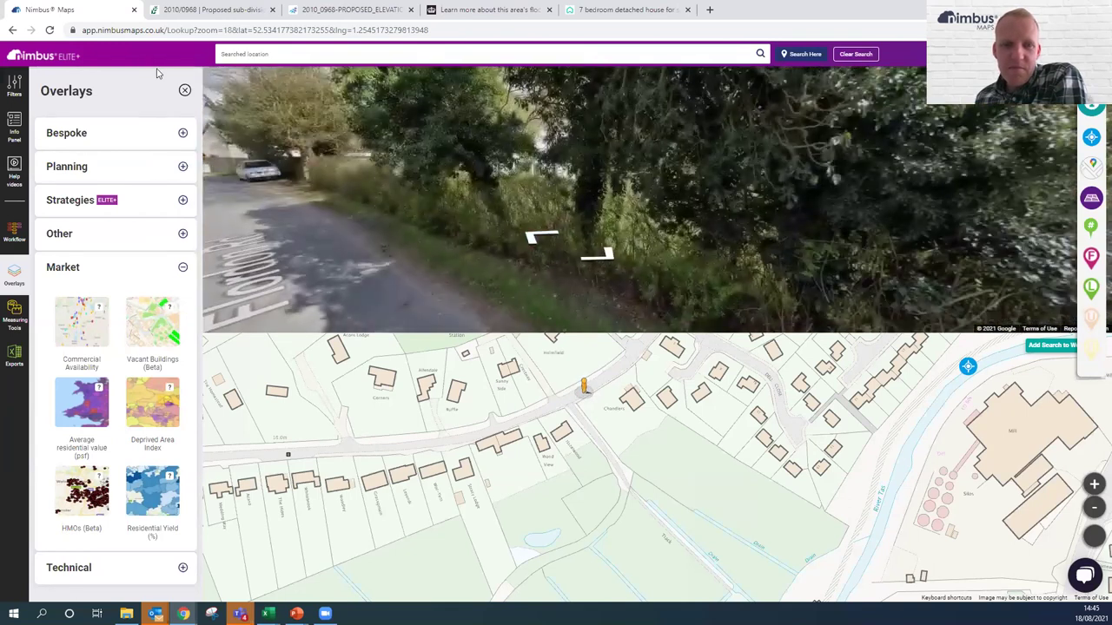
pyautogui.click(184, 90)
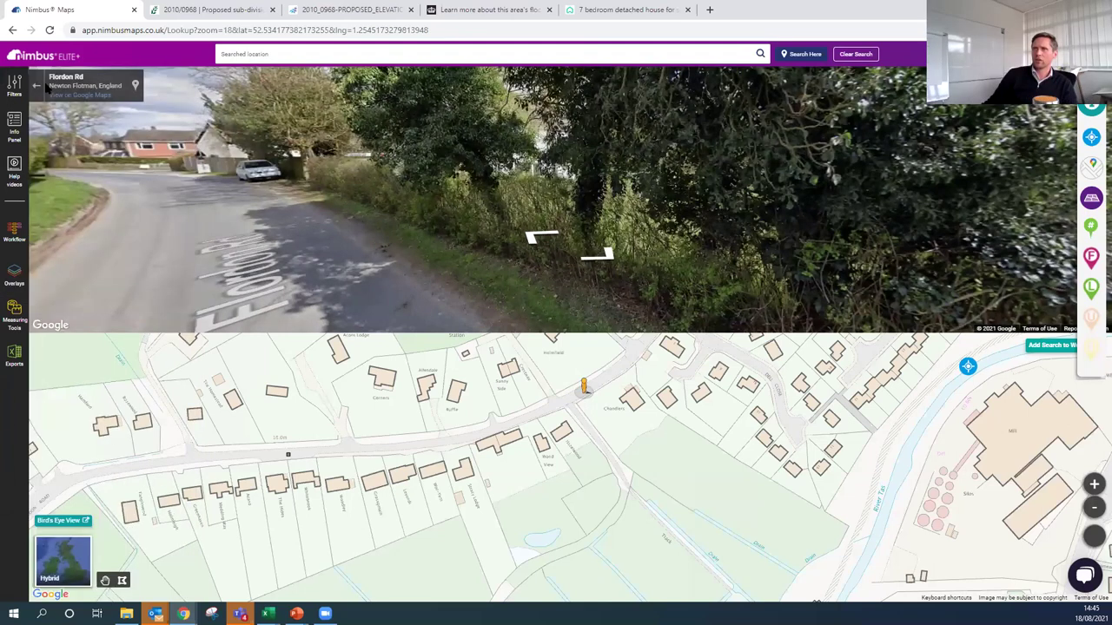
pyautogui.click(38, 85)
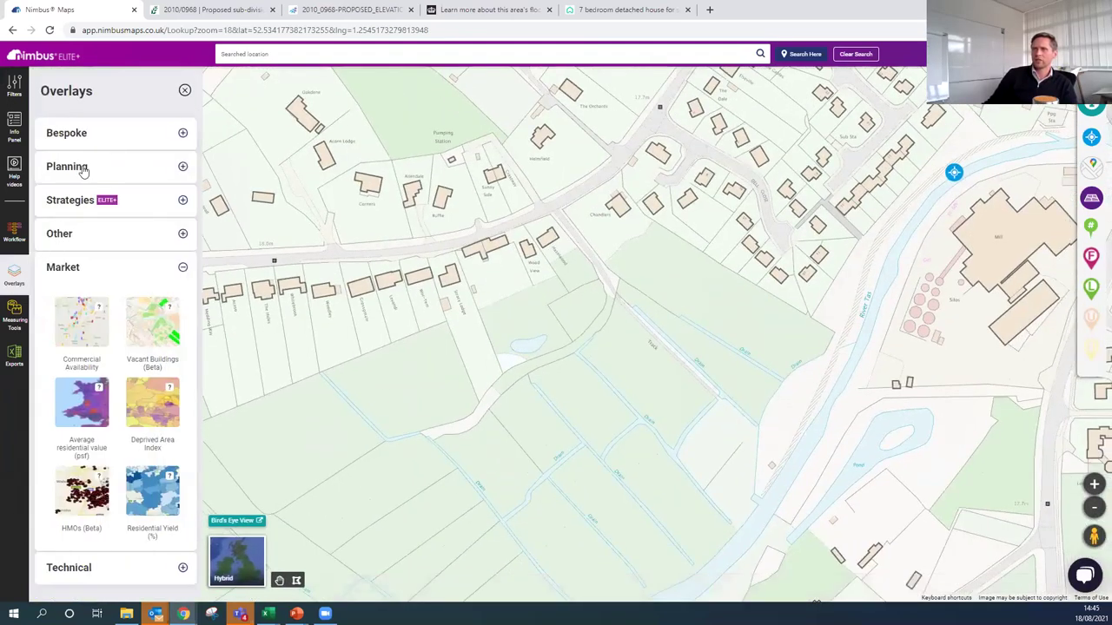
# Show the Council Housing Delivery Test planning overlay and check South Norfolk's figures at the land south of Flordon Rd
pyautogui.click(68, 166)
pyautogui.click(85, 297)
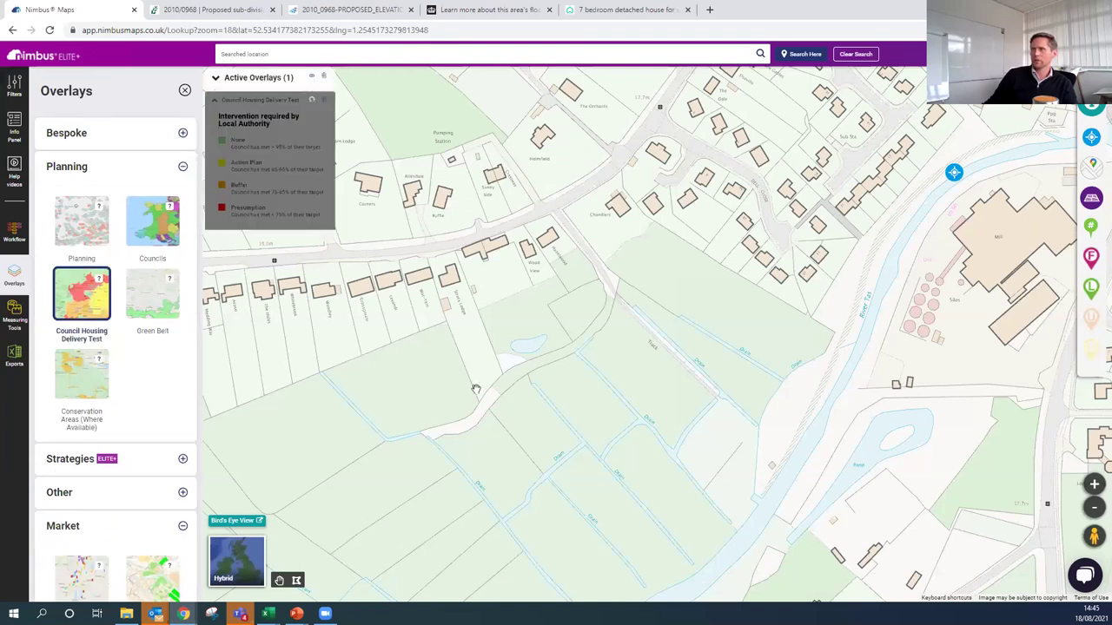
pyautogui.click(597, 367)
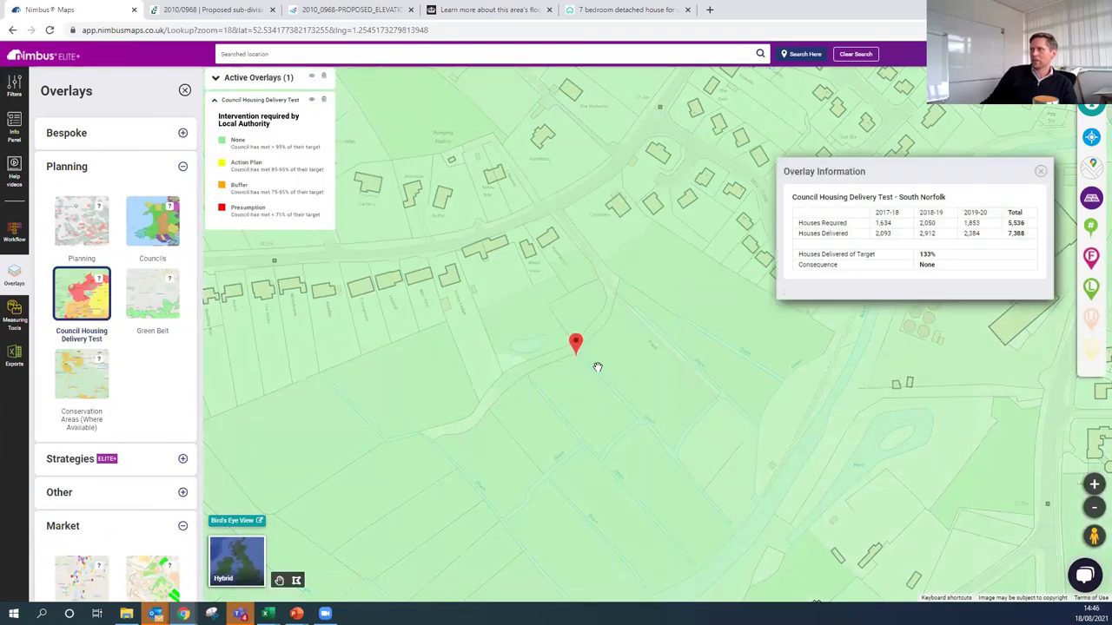
pyautogui.click(1040, 171)
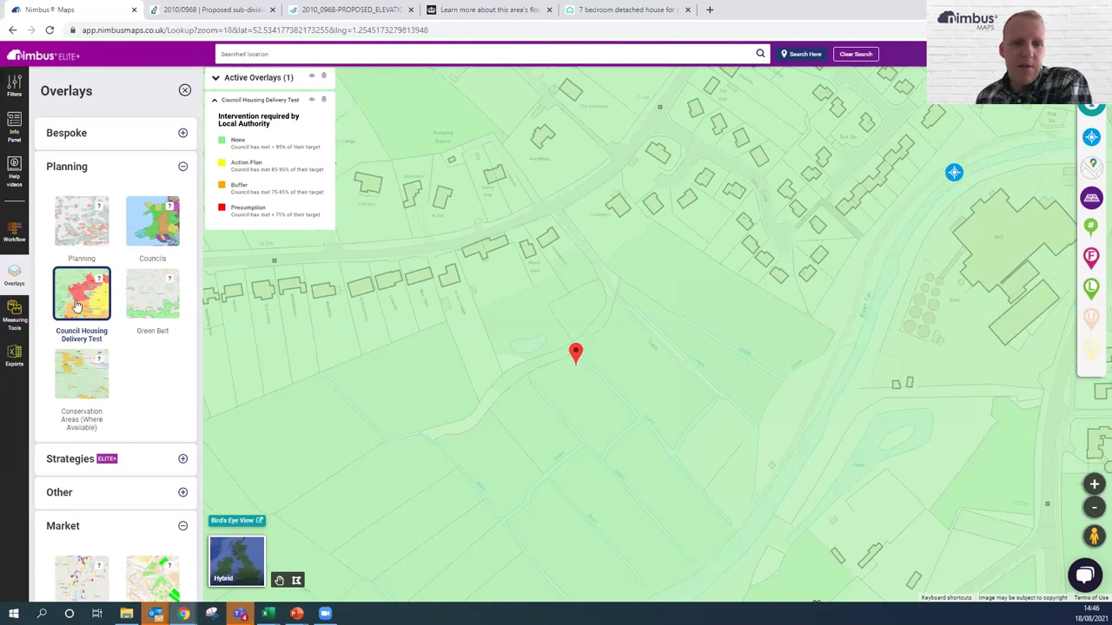
# Check the Green Belt overlay in place of the Council Housing Delivery Test, turn it off and collapse the Planning and Market groups
pyautogui.click(153, 306)
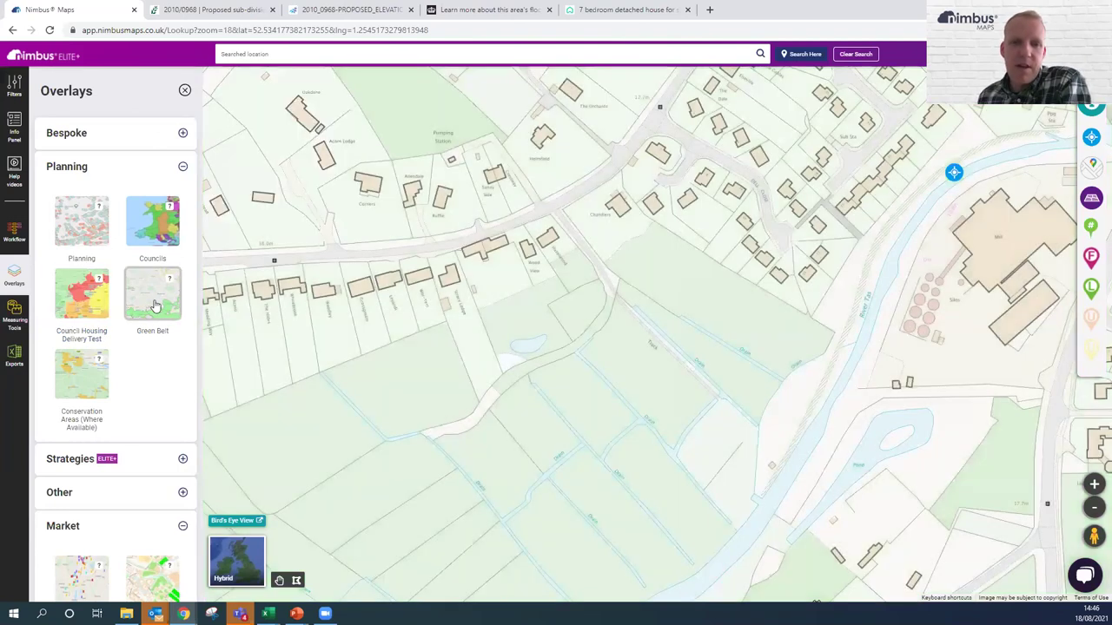
pyautogui.click(152, 297)
pyautogui.click(181, 166)
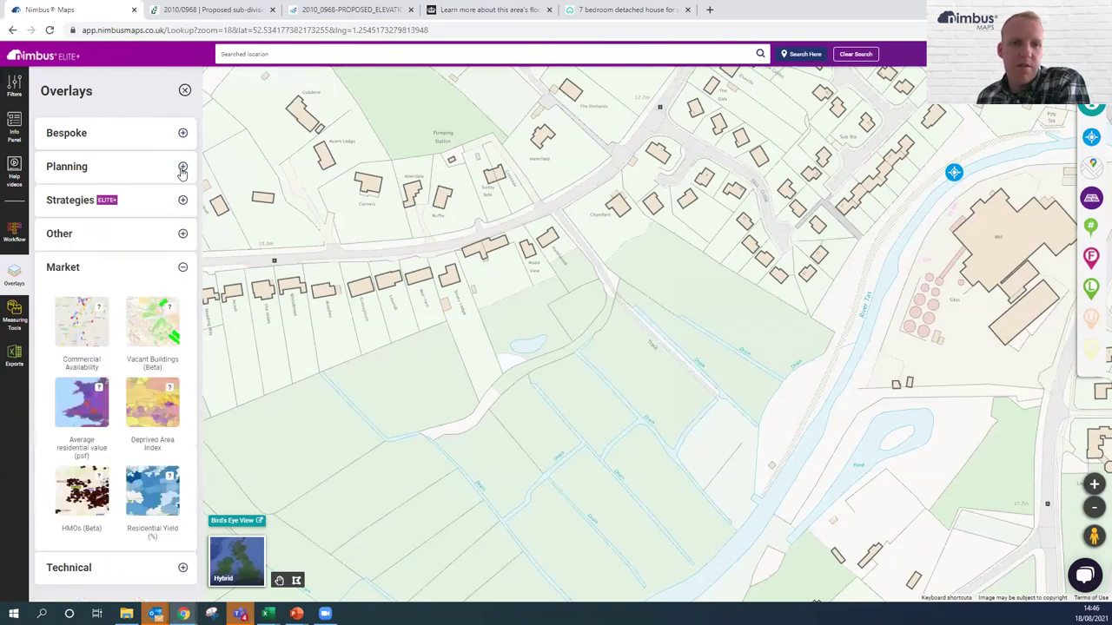
pyautogui.click(182, 269)
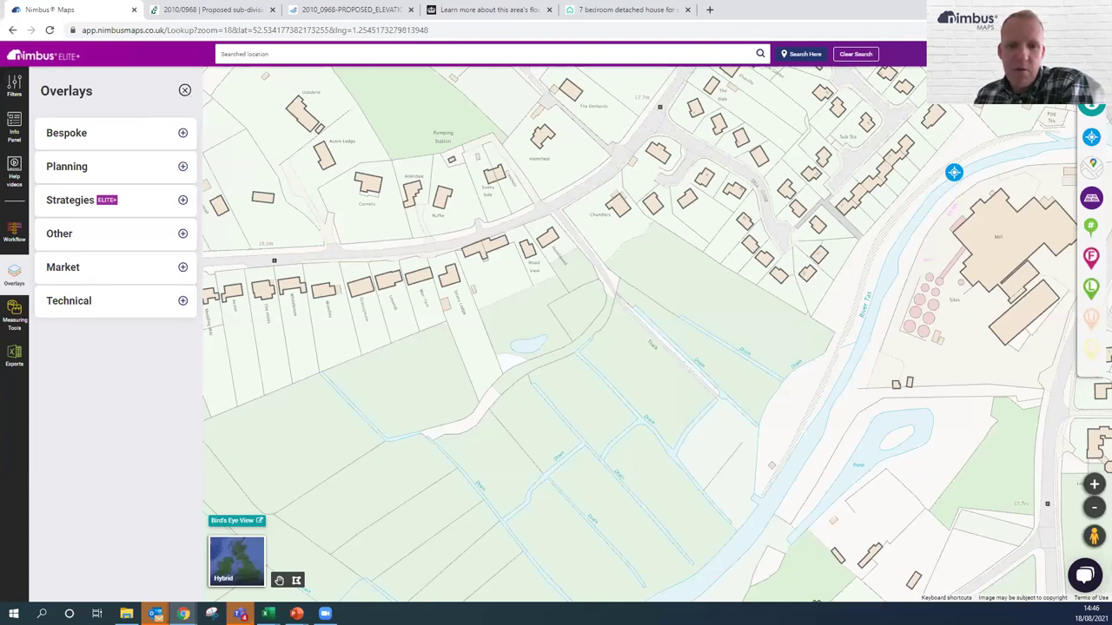
# Turn on the Planning overlay and read the full description of the application in the house row south of Flordon Rd
pyautogui.moveTo(502, 222); pyautogui.dragTo(500, 300)
pyautogui.click(80, 177)
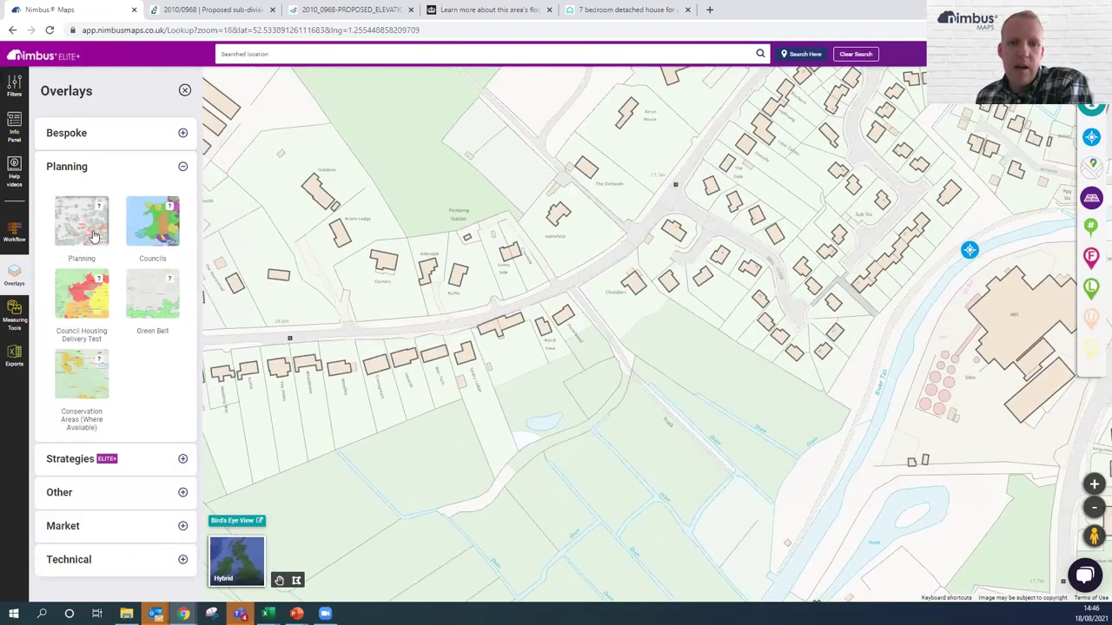
pyautogui.click(89, 228)
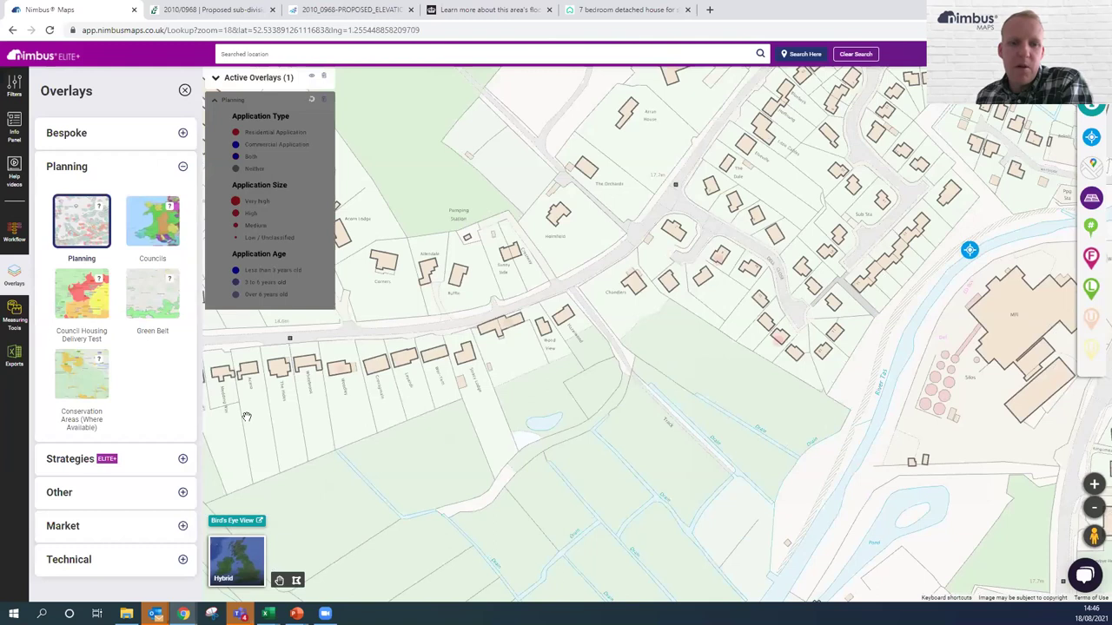
pyautogui.click(341, 369)
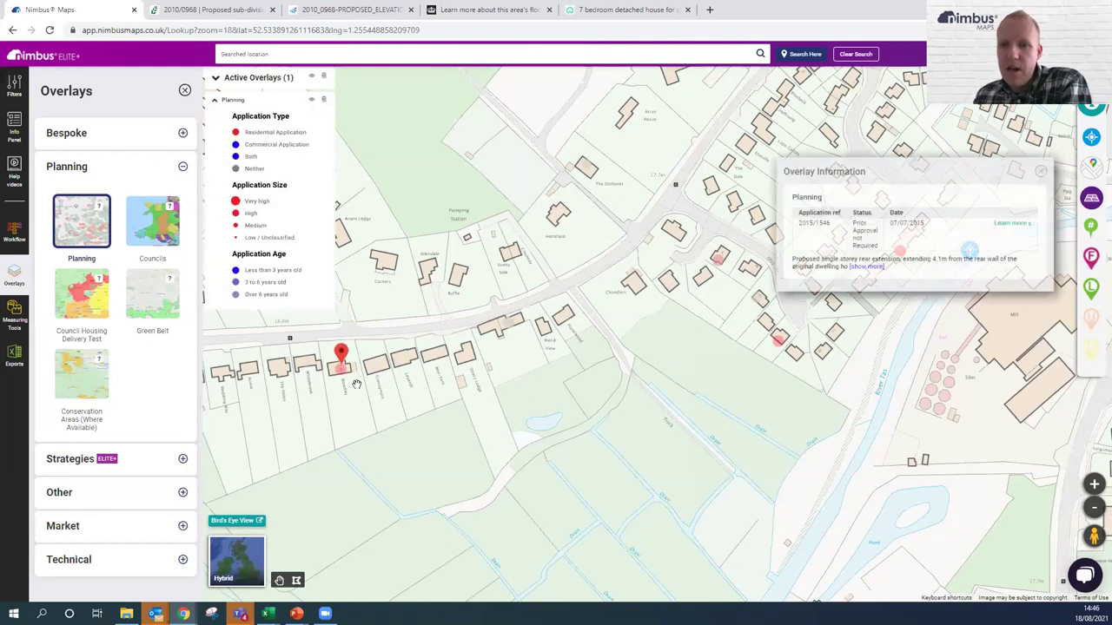
pyautogui.click(870, 269)
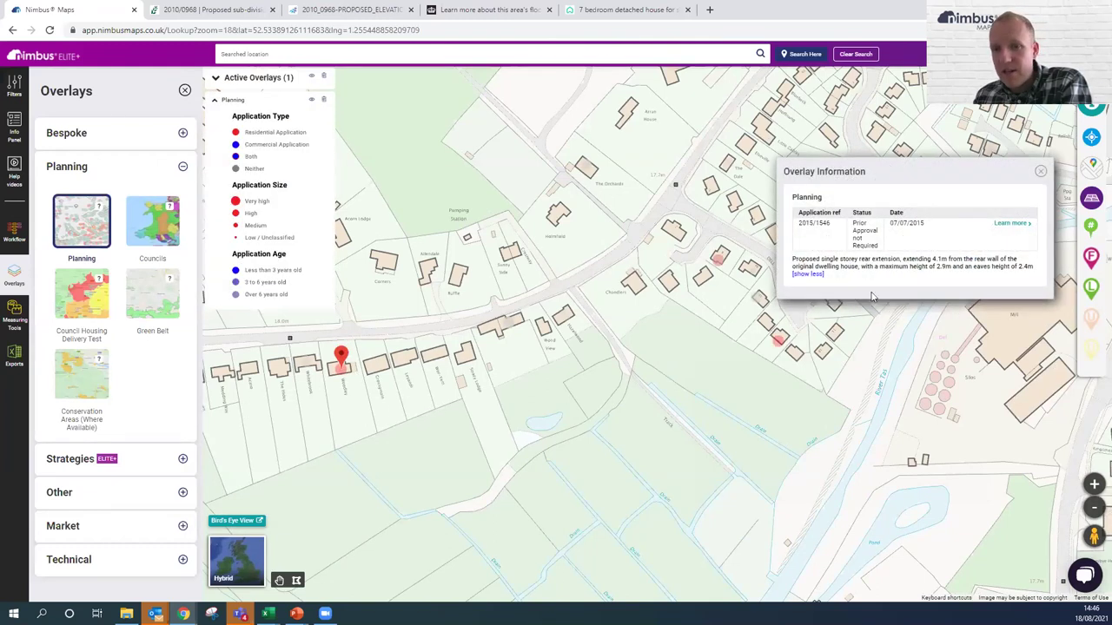
# Open the council record for application 2015/1546, review its summary and document list, and return to the map
pyautogui.click(1012, 224)
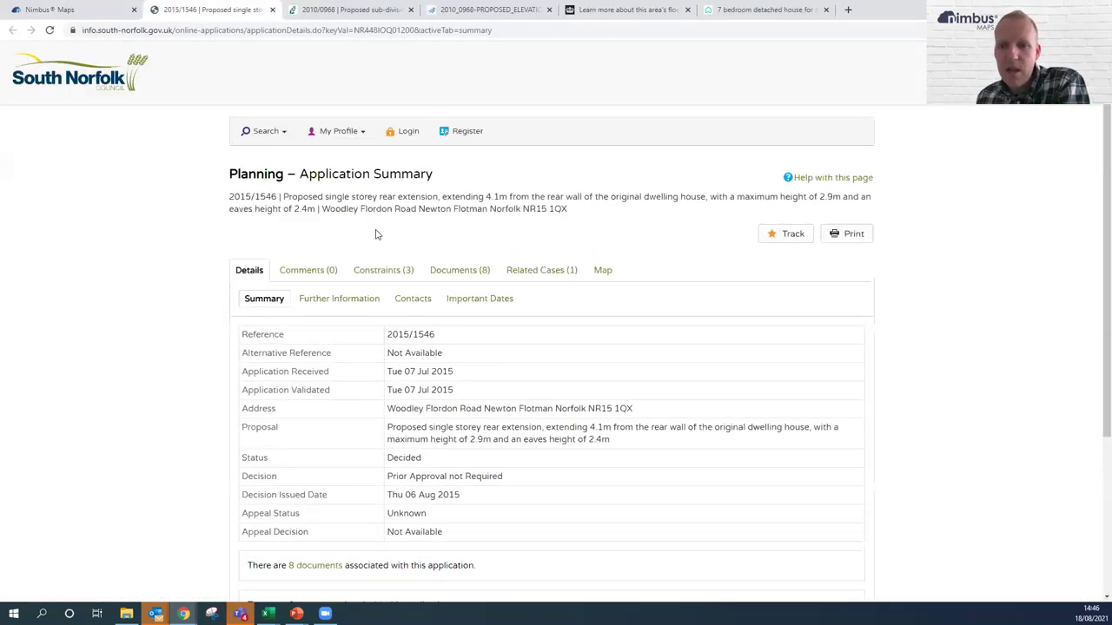
pyautogui.scroll(-3, 655, 423)
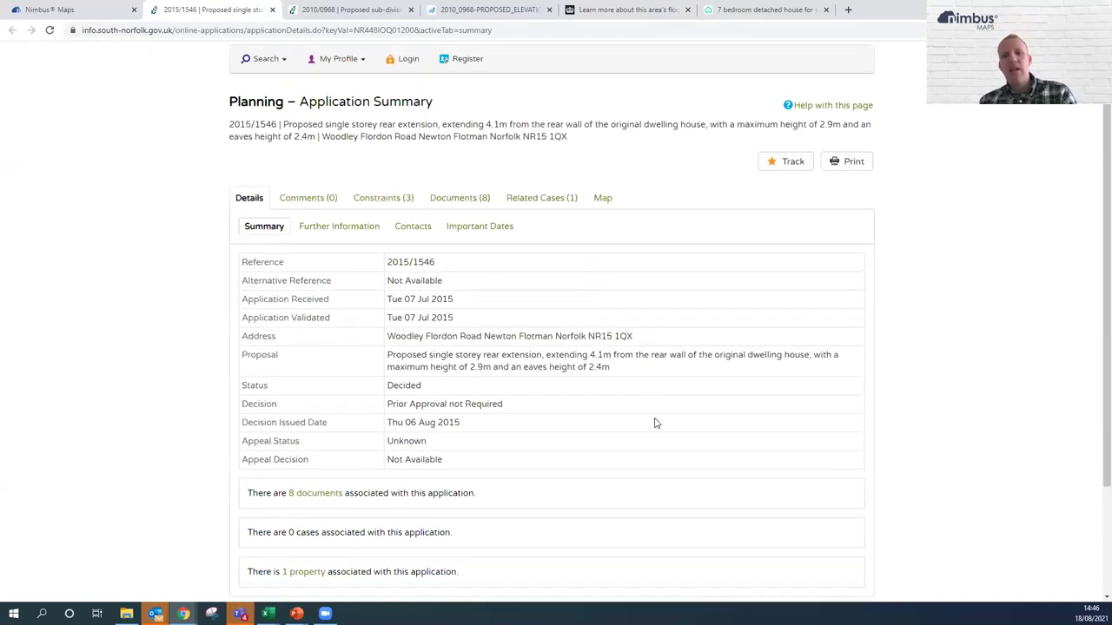
pyautogui.scroll(3, 655, 423)
pyautogui.click(455, 273)
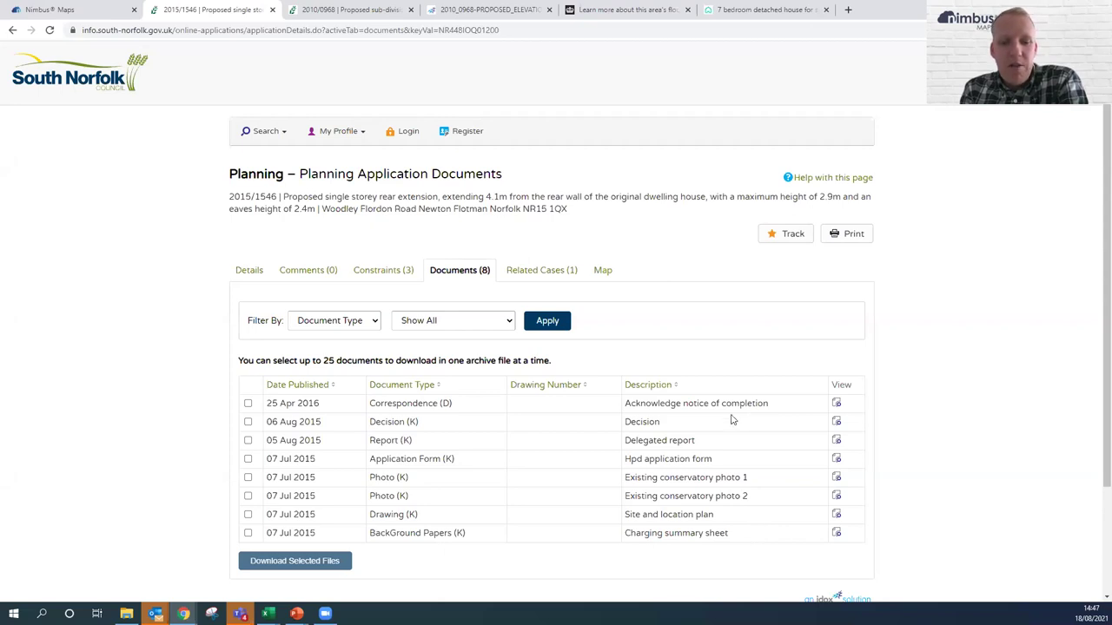
pyautogui.click(87, 13)
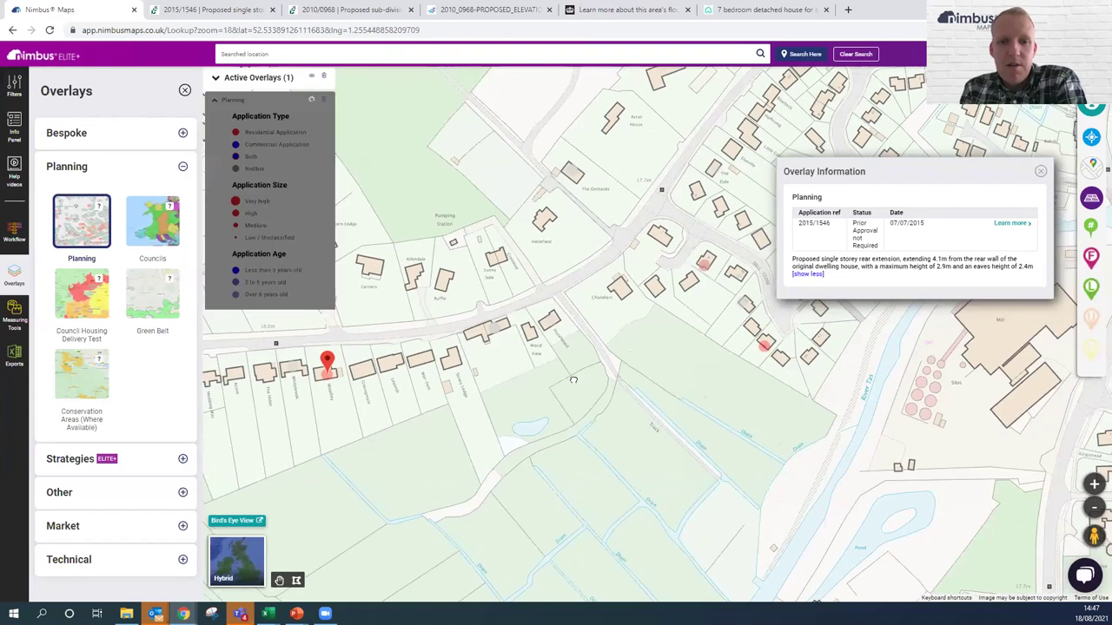
# Review the planning applications at the house on Flordon Rd beside the track, expanding the shortened descriptions, and close the overlay information
pyautogui.click(449, 347)
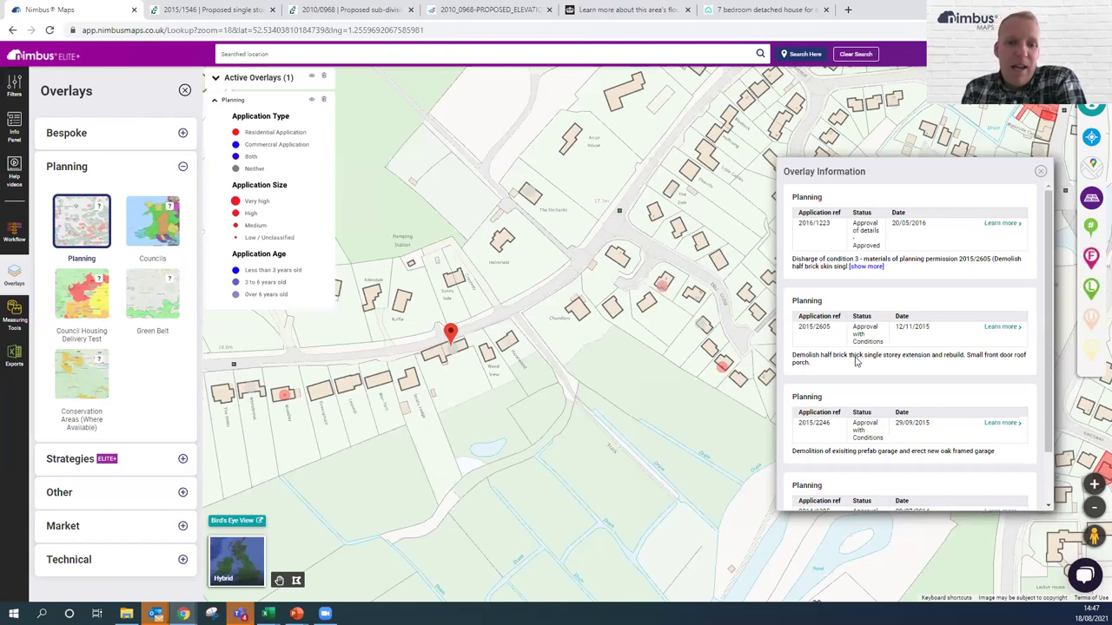
pyautogui.scroll(-2, 858, 365)
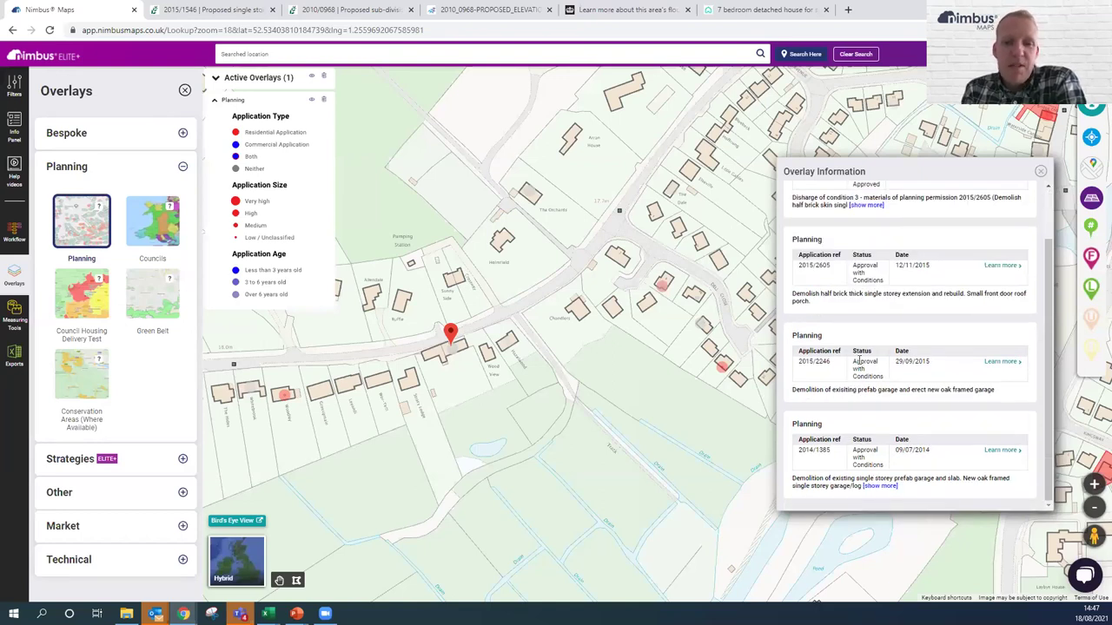
pyautogui.click(883, 486)
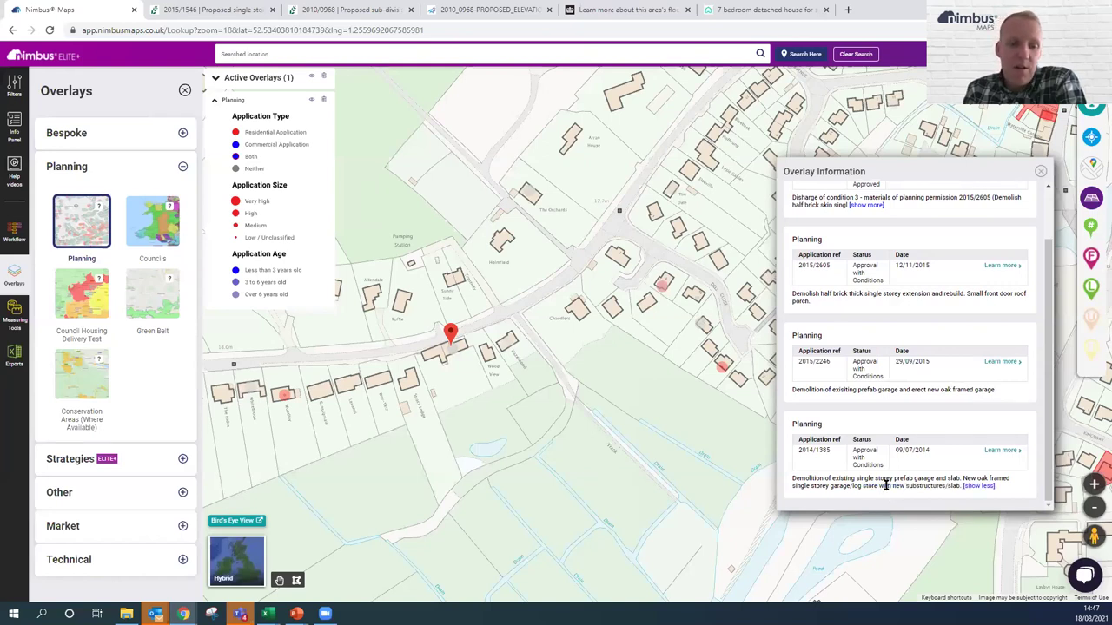
pyautogui.scroll(1, 879, 319)
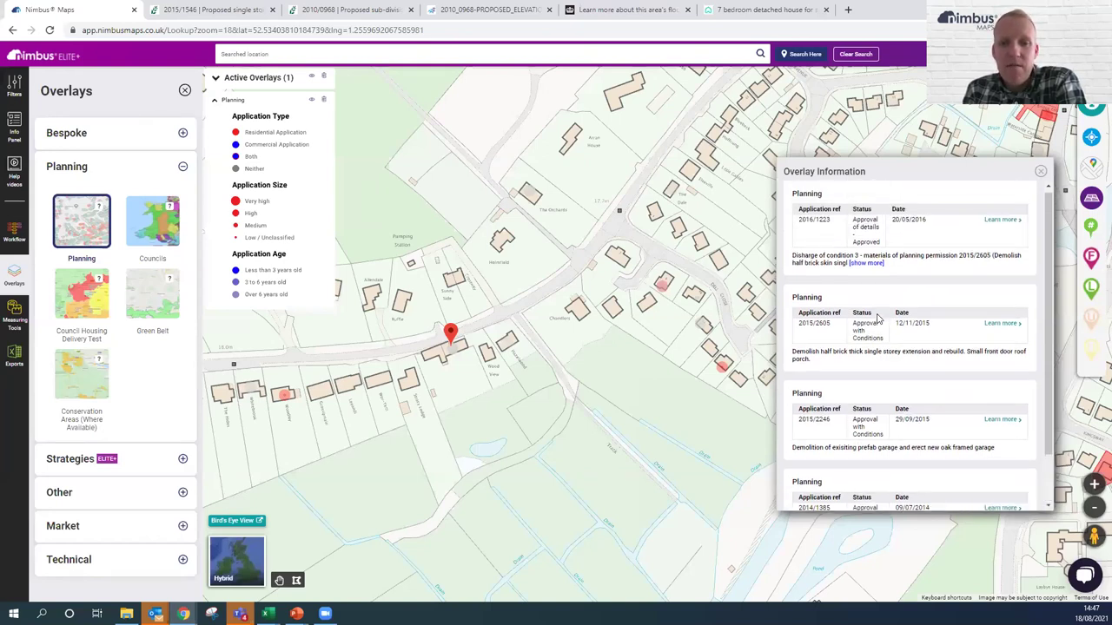
pyautogui.click(869, 262)
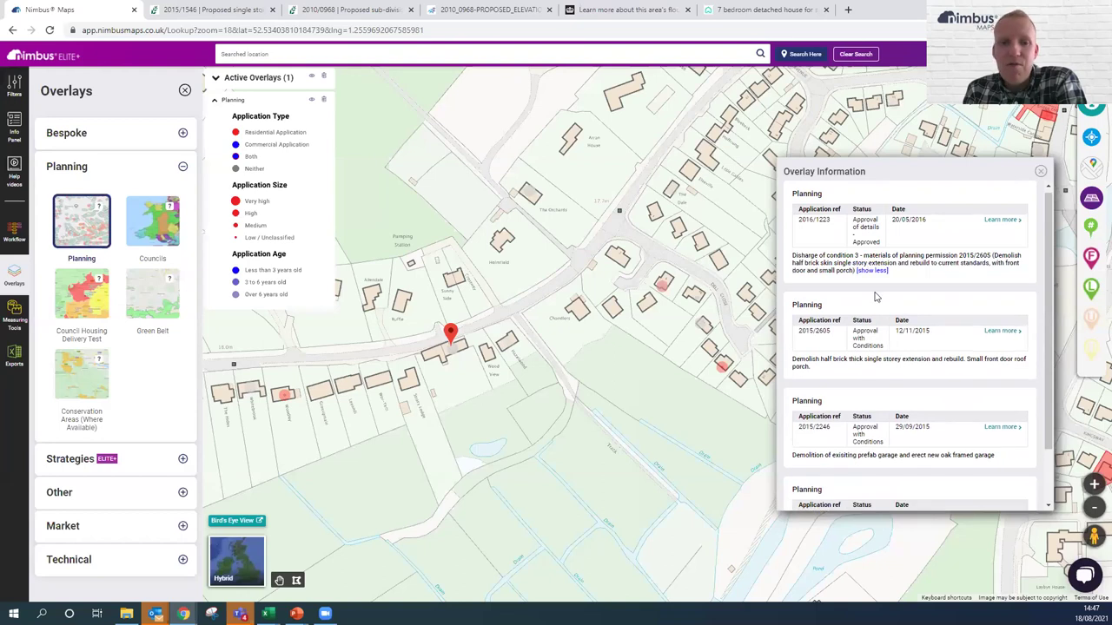
pyautogui.click(1043, 172)
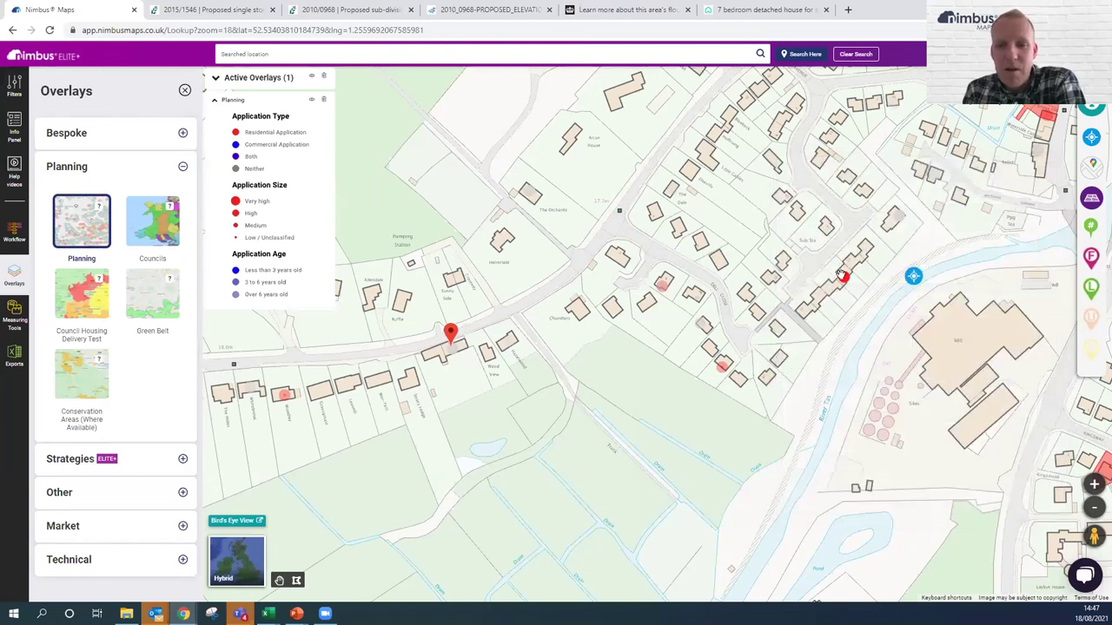
# Reset the filters and run a property search around the Flordon Rd plots
pyautogui.moveTo(767, 220); pyautogui.dragTo(825, 295)
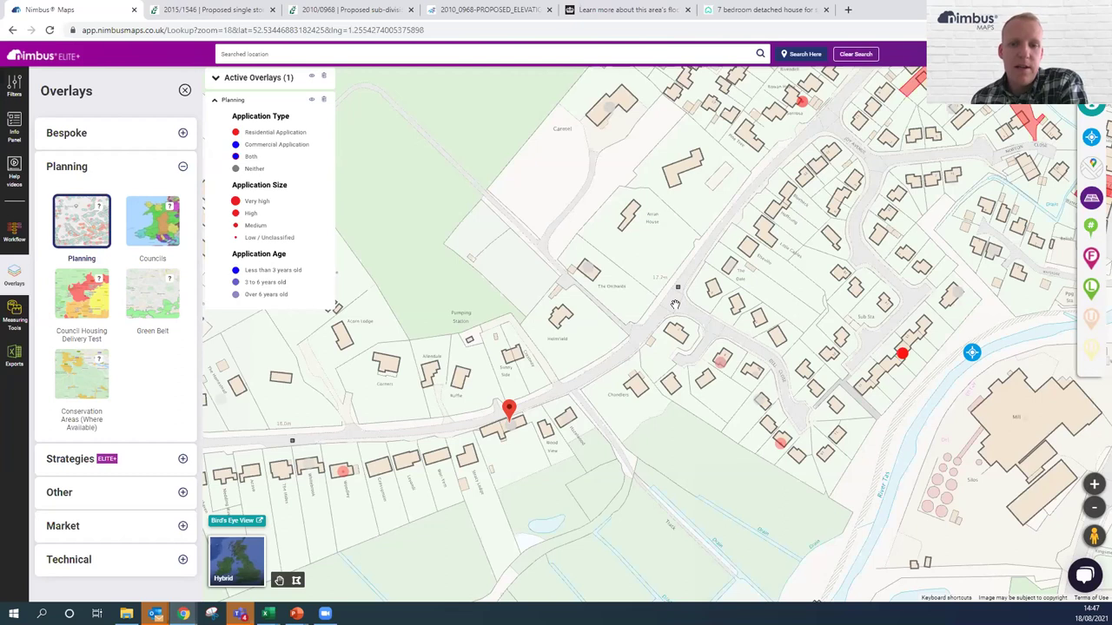
pyautogui.moveTo(637, 333); pyautogui.dragTo(716, 302)
pyautogui.click(13, 82)
pyautogui.click(145, 136)
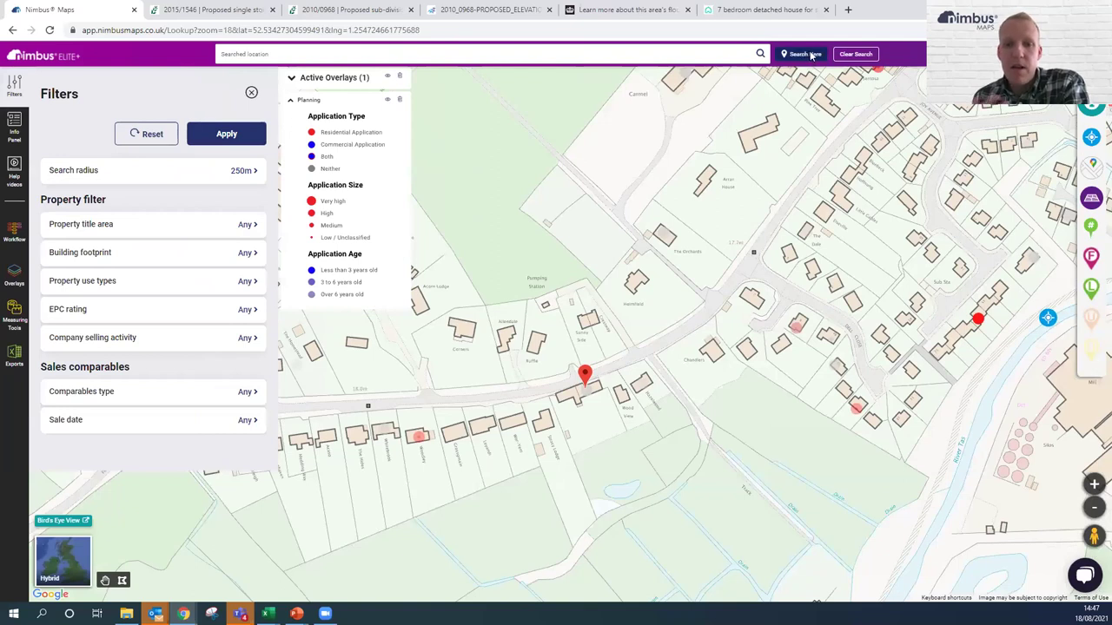
pyautogui.click(804, 54)
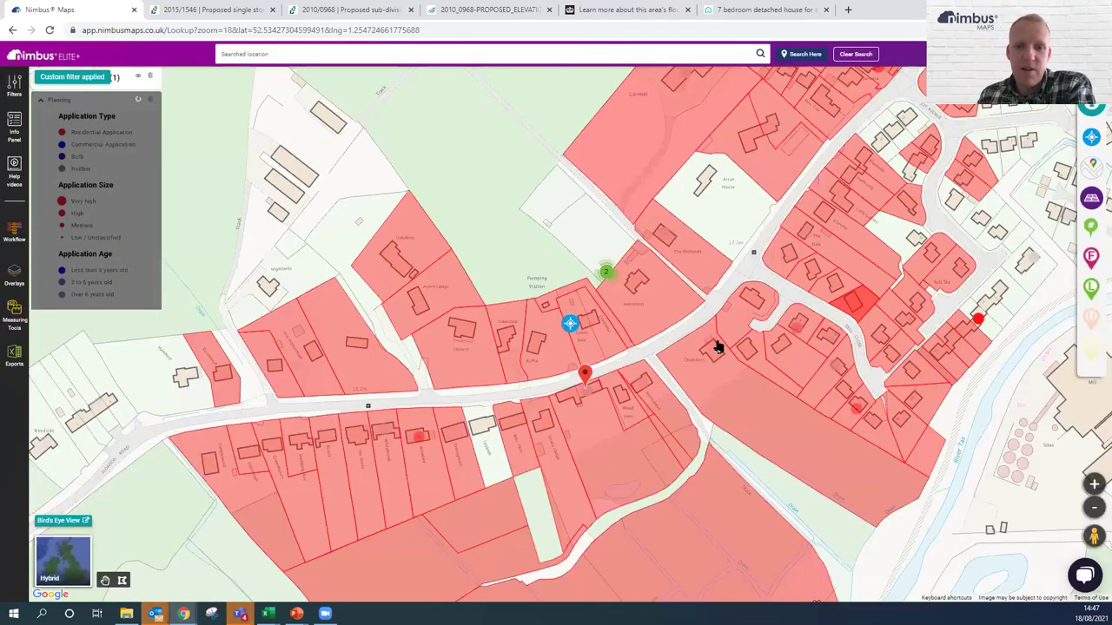
# Examine the search results and planning markers from Flordon Rd northeast to Olive Avenue, School Road and St Mary's Close
pyautogui.moveTo(718, 277); pyautogui.dragTo(721, 264)
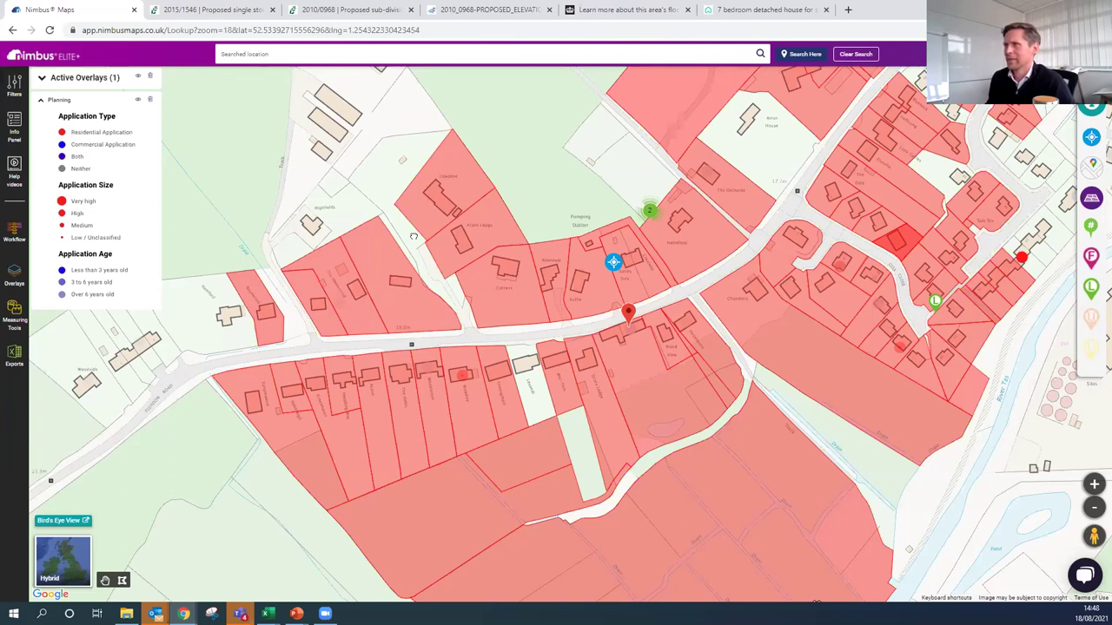
pyautogui.moveTo(414, 212); pyautogui.dragTo(416, 261)
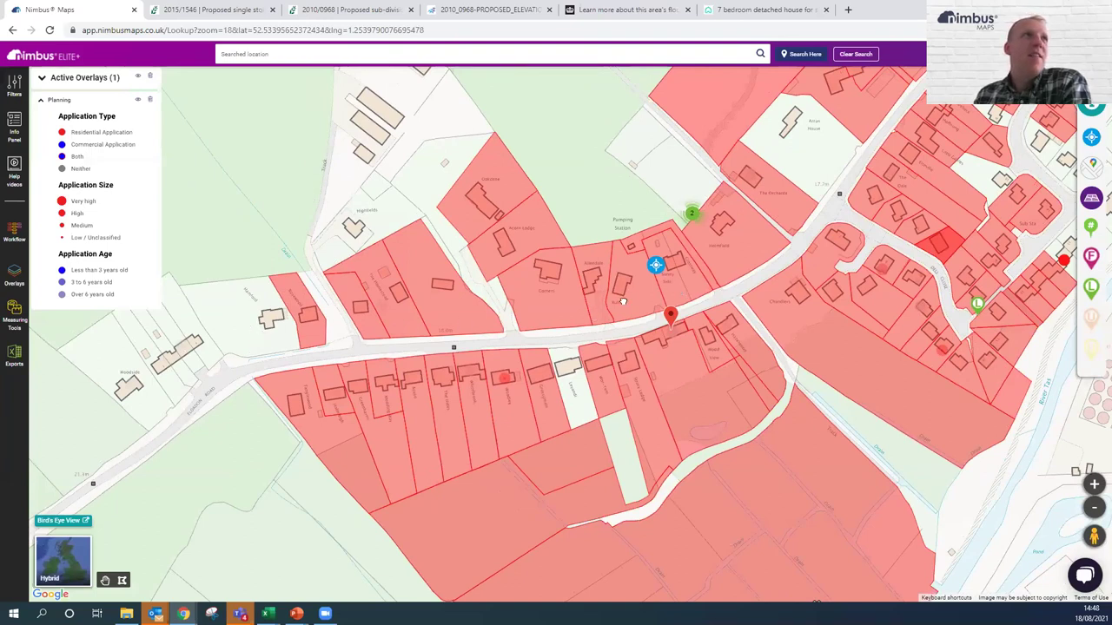
pyautogui.moveTo(558, 323); pyautogui.dragTo(497, 350)
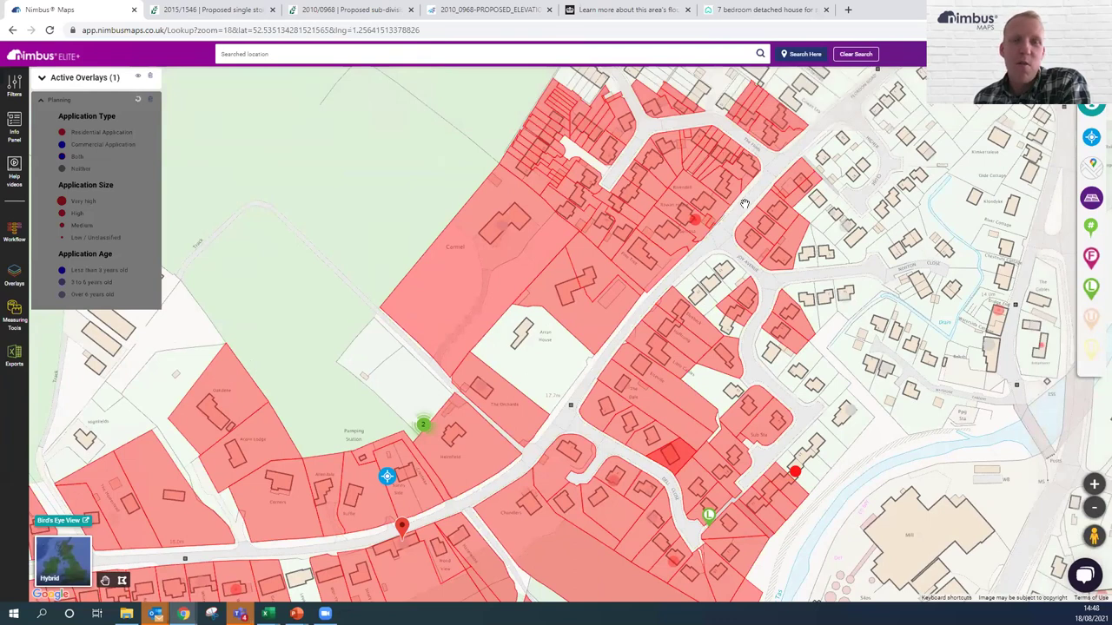
pyautogui.moveTo(643, 296); pyautogui.dragTo(582, 379)
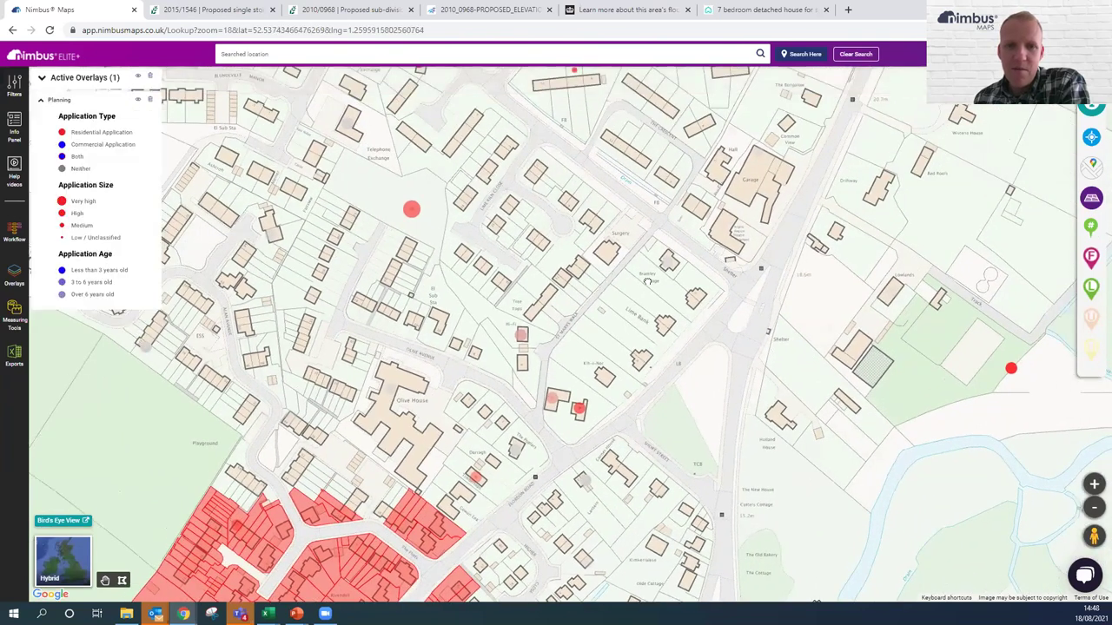
pyautogui.moveTo(647, 282); pyautogui.dragTo(531, 428)
pyautogui.moveTo(602, 263); pyautogui.dragTo(748, 368)
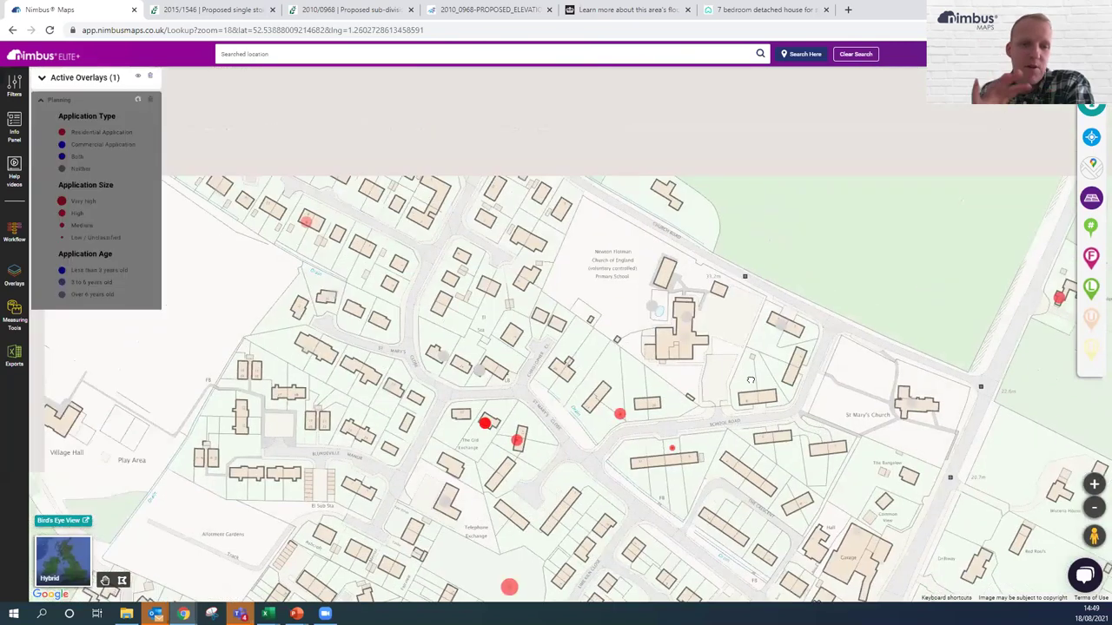
pyautogui.moveTo(624, 498); pyautogui.dragTo(751, 288)
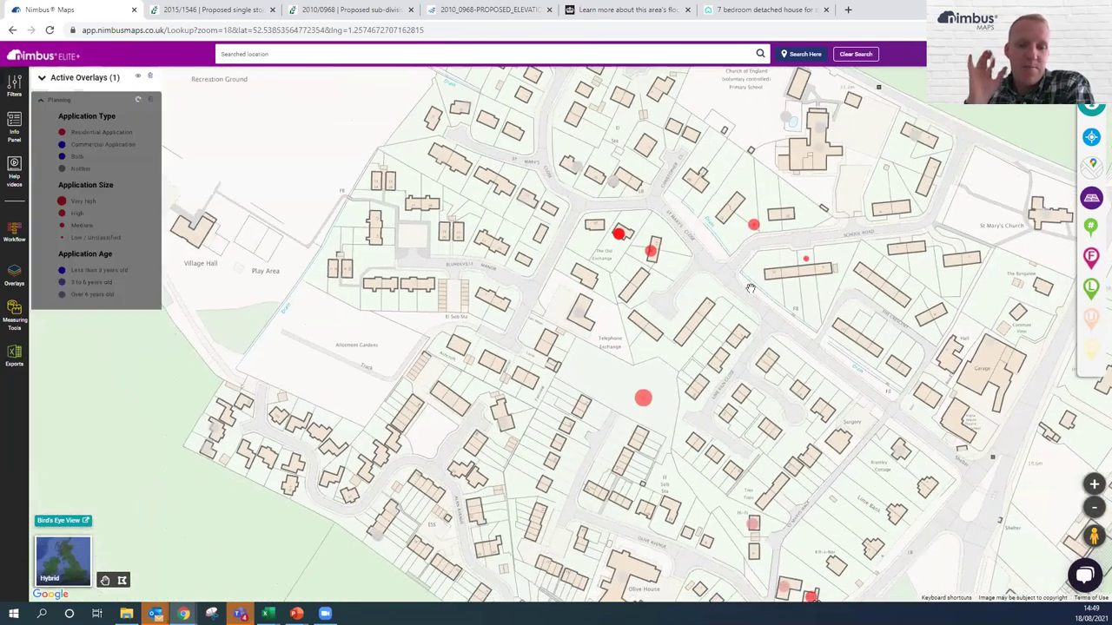
pyautogui.scroll(-1, 750, 289)
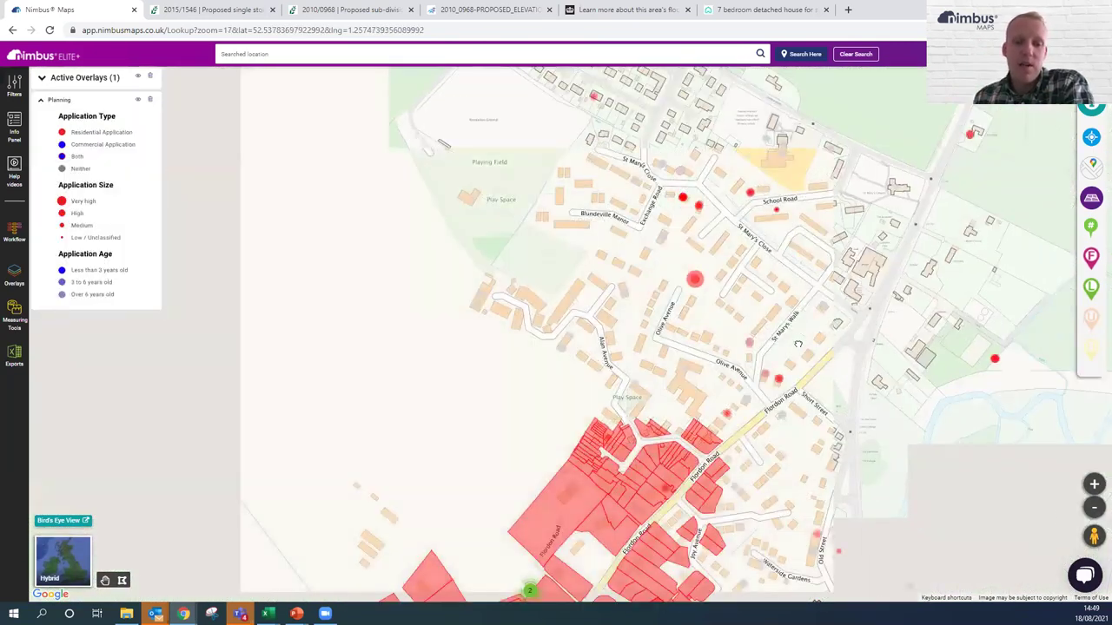
# Review the applications at the large marker north of Olive Avenue and open the council record for 2009/1071
pyautogui.click(668, 260)
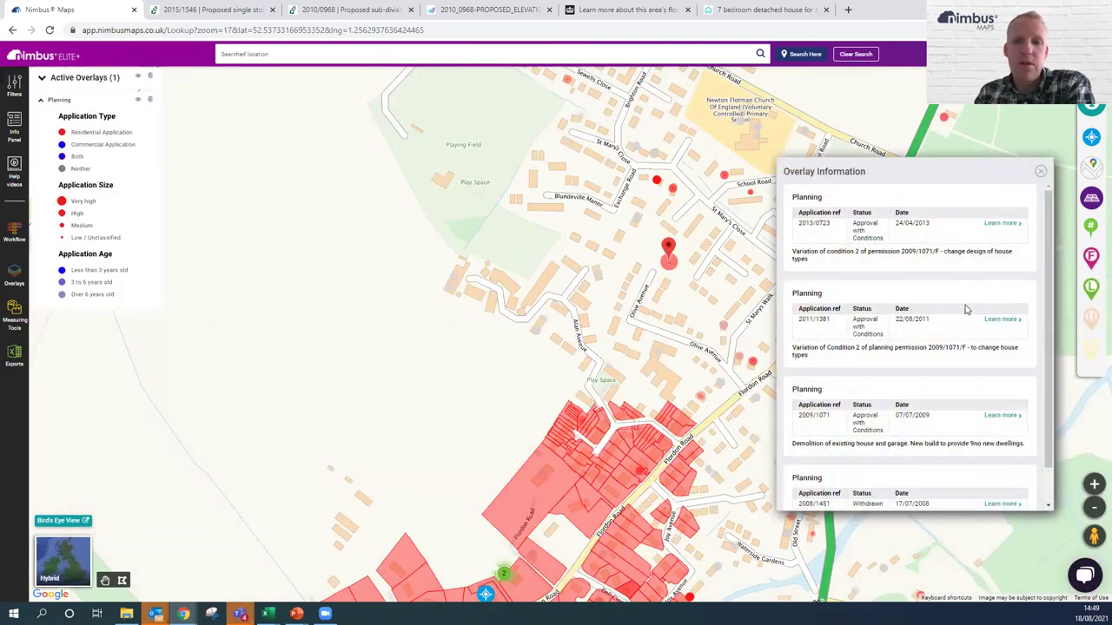
pyautogui.scroll(-1, 931, 382)
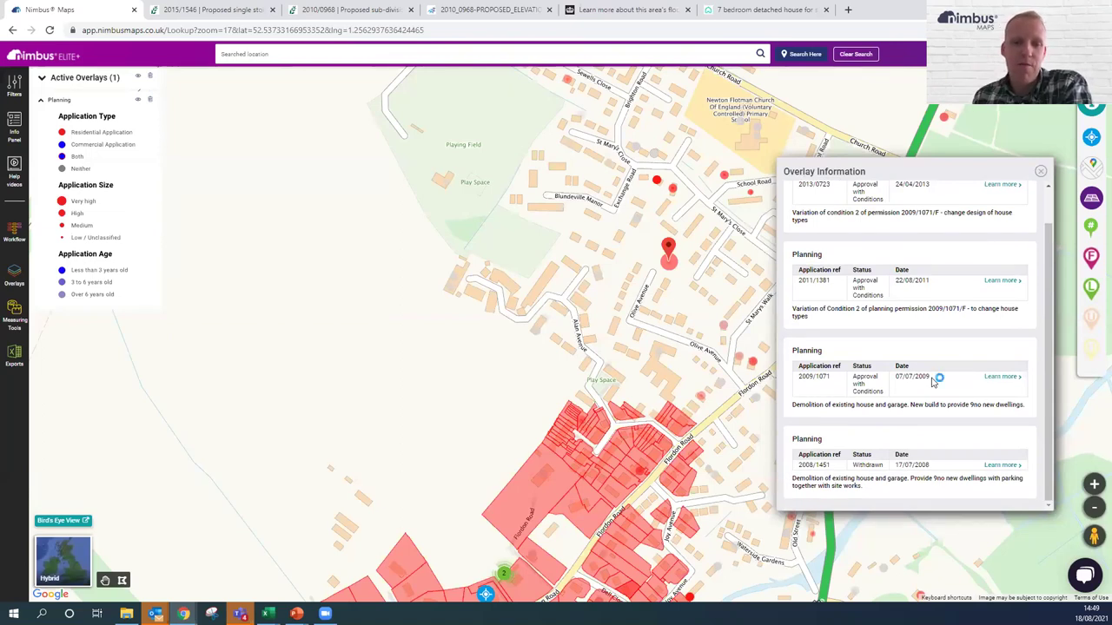
pyautogui.click(1004, 380)
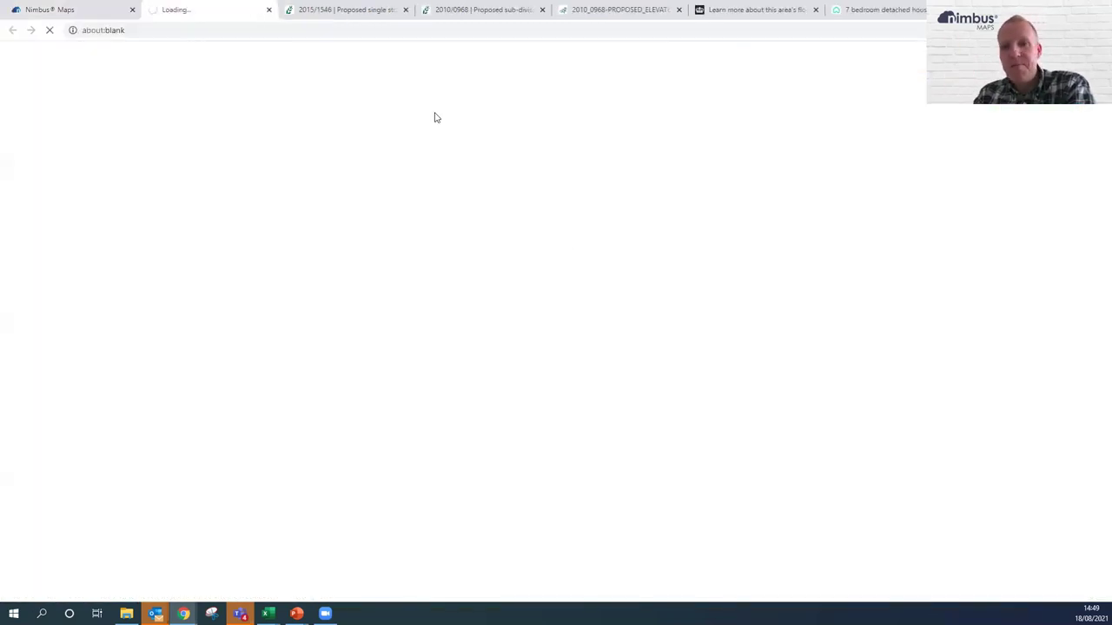
# Close the three older browser tabs holding the 2015/1546 and 2010/0968 planning pages
pyautogui.click(406, 10)
pyautogui.click(405, 10)
pyautogui.click(405, 10)
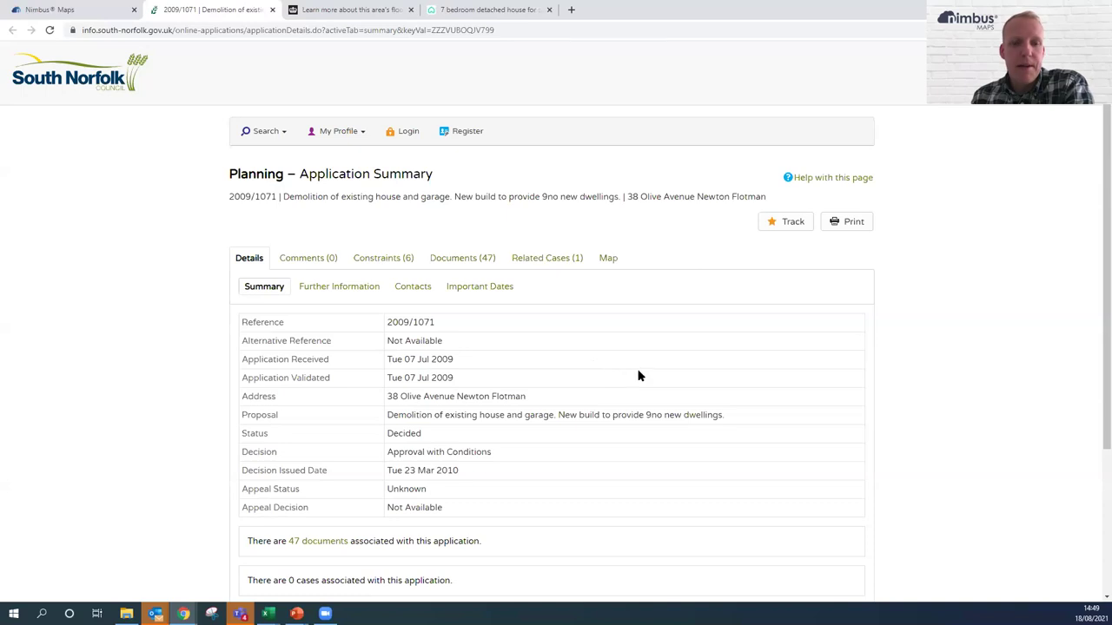
# Examine the summary and full document list of application 2009/1071, checking back at its site on the Nimbus map
pyautogui.scroll(-1, 565, 330)
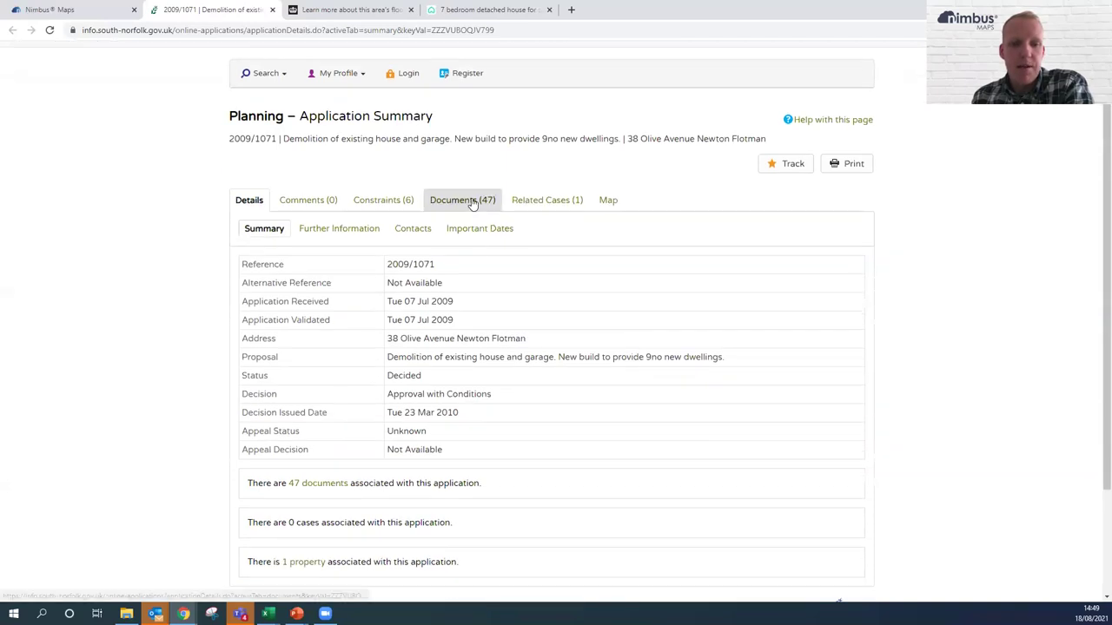
pyautogui.click(470, 199)
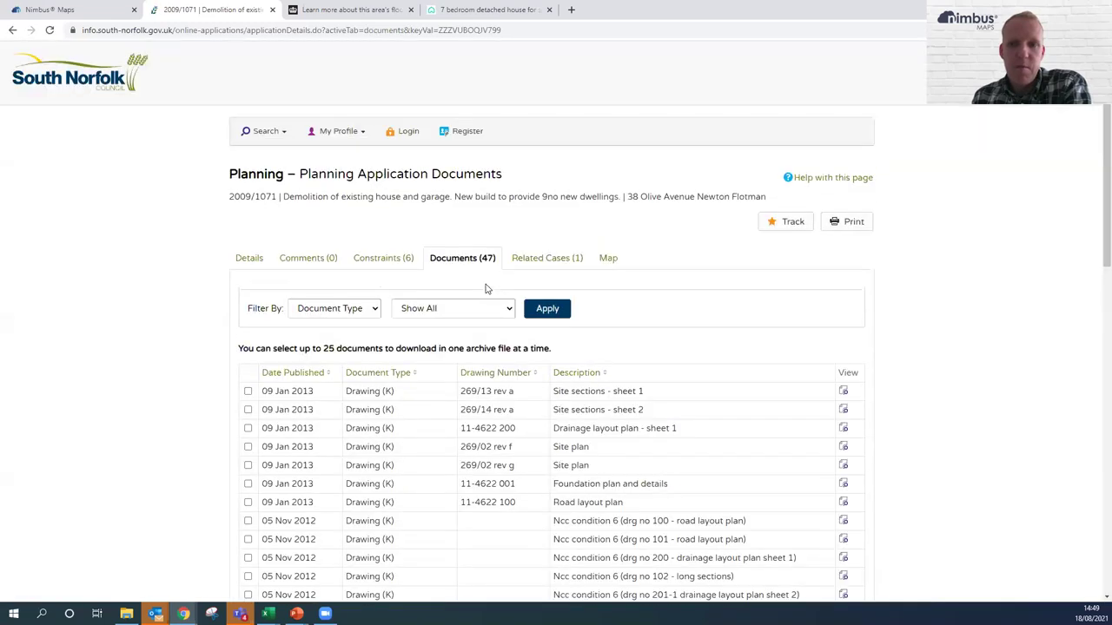
pyautogui.scroll(-2, 539, 389)
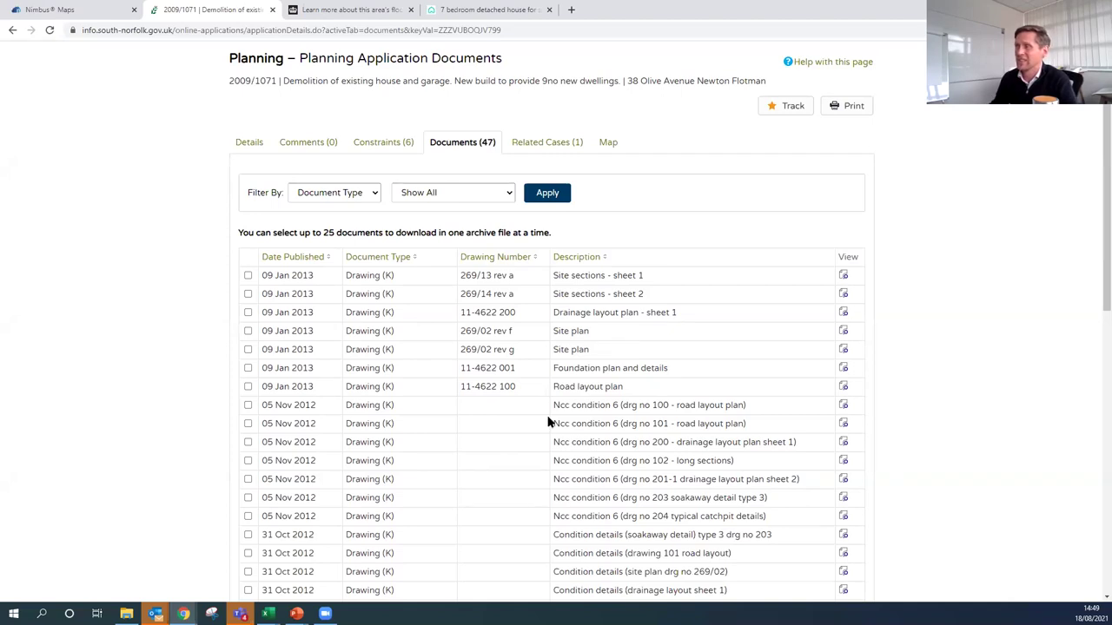
pyautogui.scroll(-3, 548, 421)
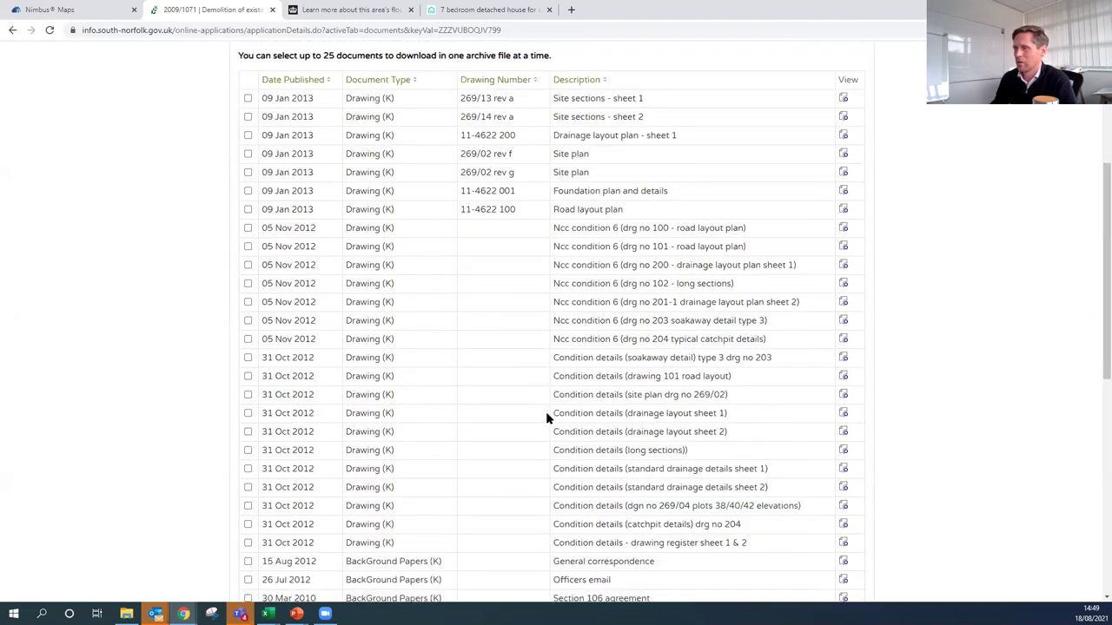
pyautogui.scroll(-1, 548, 418)
pyautogui.scroll(-3, 543, 416)
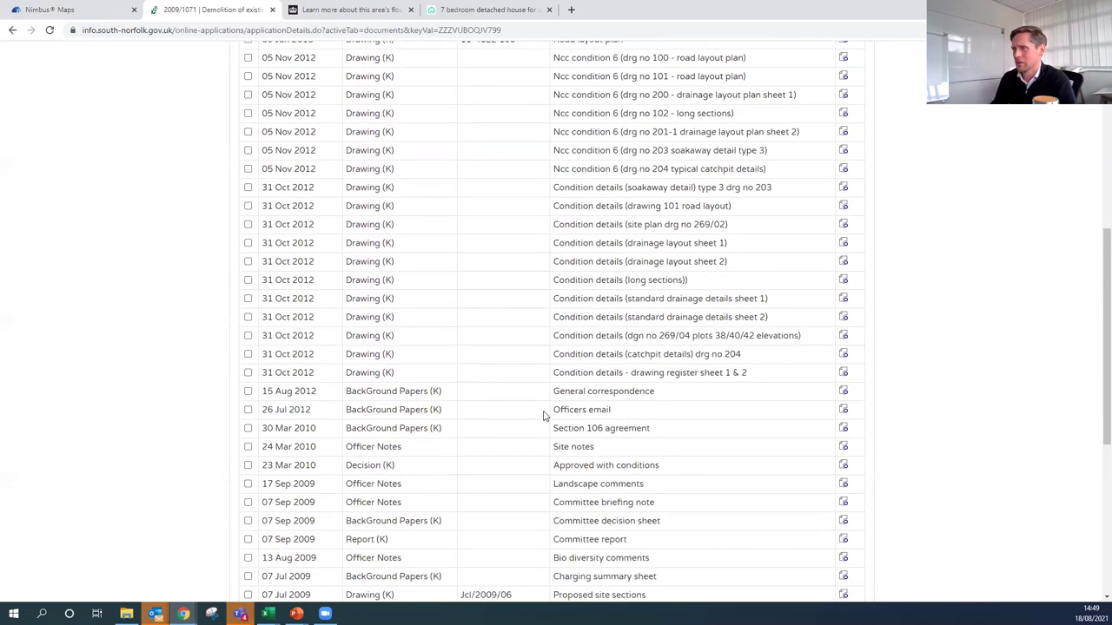
pyautogui.click(102, 9)
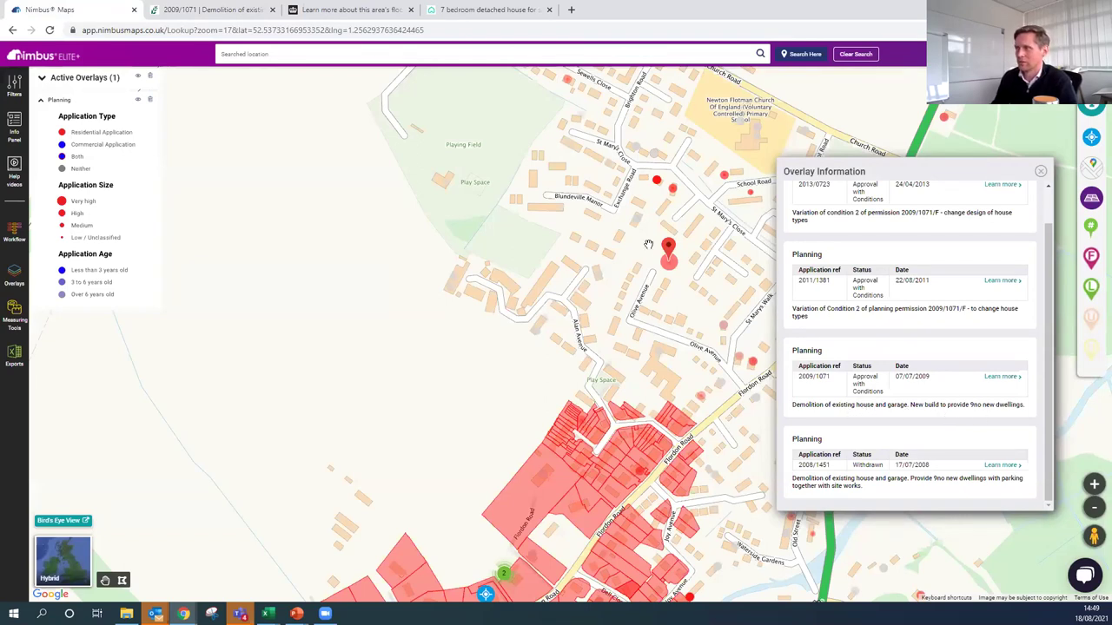
pyautogui.click(228, 12)
pyautogui.scroll(-3, 512, 365)
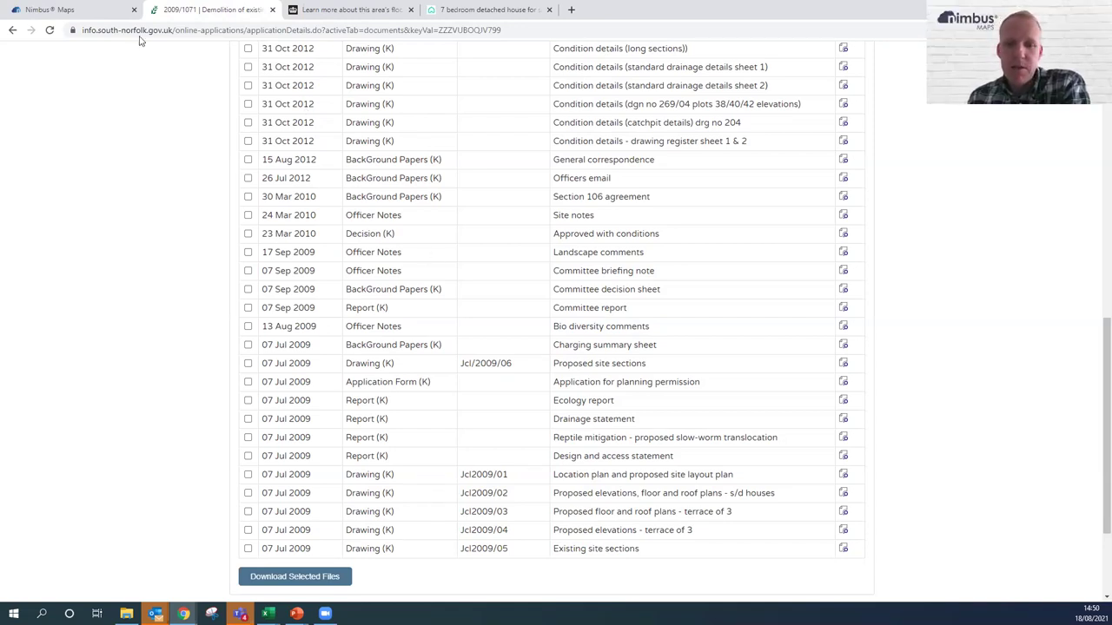
# Close the map's overlay information, open the info panel of the turquoise plot south of Flordon Road, and copy its planning policy authority name
pyautogui.click(76, 13)
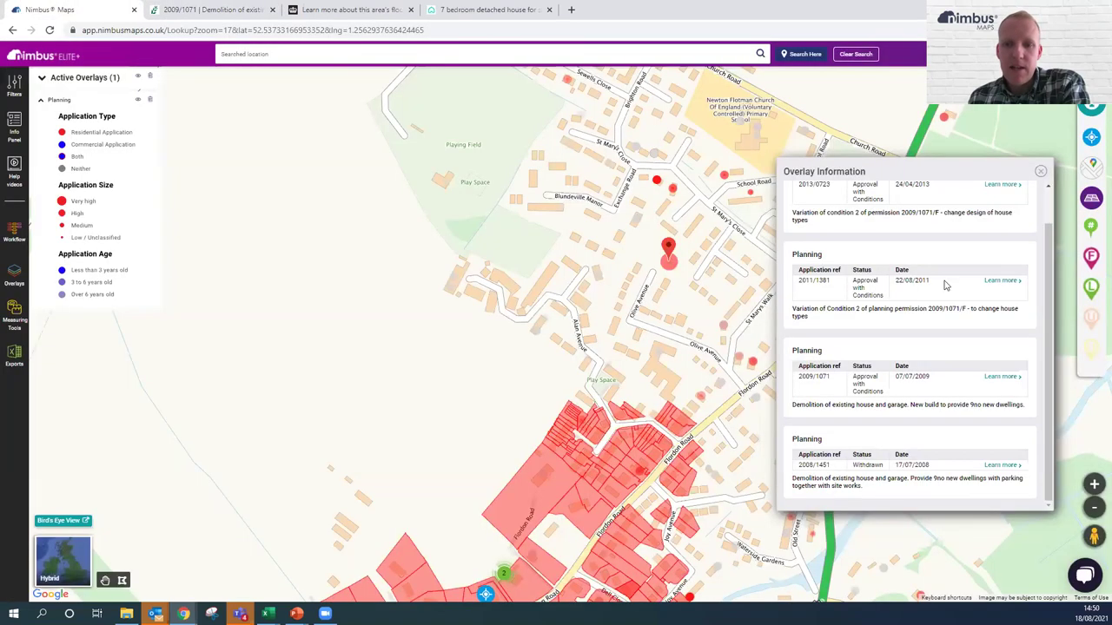
pyautogui.click(1041, 171)
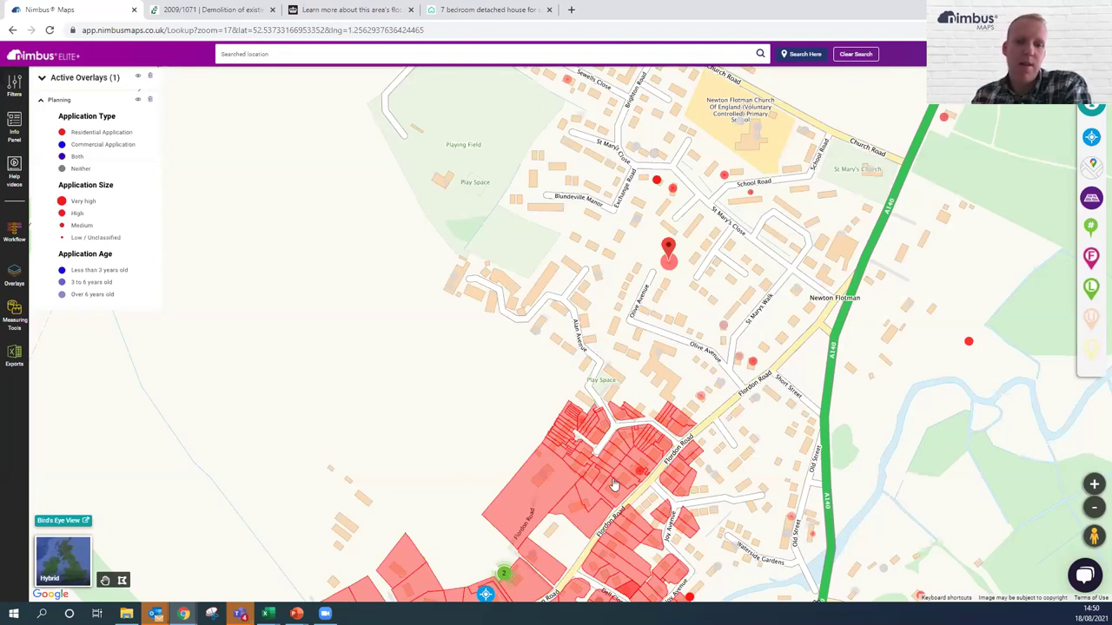
pyautogui.moveTo(618, 519); pyautogui.dragTo(645, 411)
pyautogui.click(580, 523)
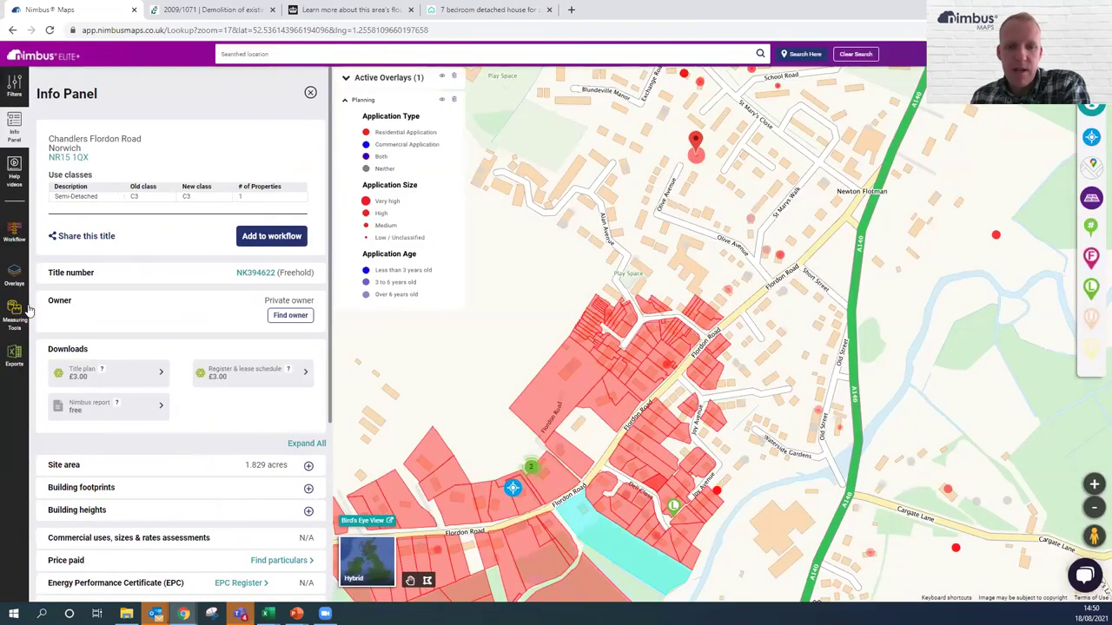
pyautogui.scroll(-3, 167, 351)
pyautogui.moveTo(236, 425); pyautogui.dragTo(283, 428)
pyautogui.hotkey('ctrl', 'c')
# Export planning applications for South Norfolk District using the Residential opportunities preset
pyautogui.click(18, 355)
pyautogui.click(113, 281)
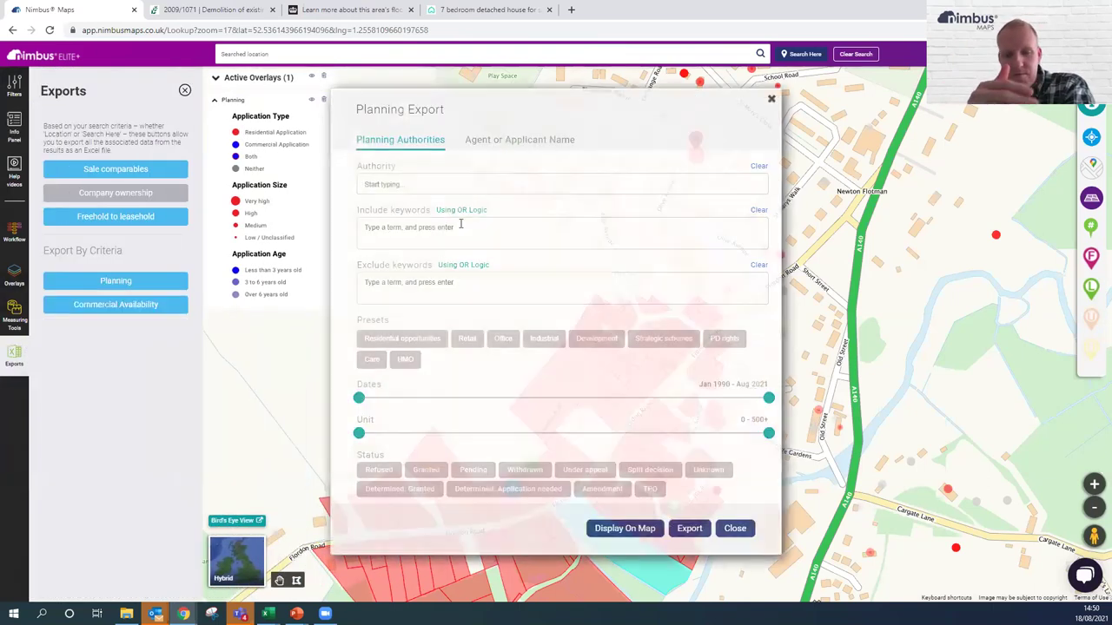
pyautogui.hotkey('ctrl', 'v')
pyautogui.click(431, 194)
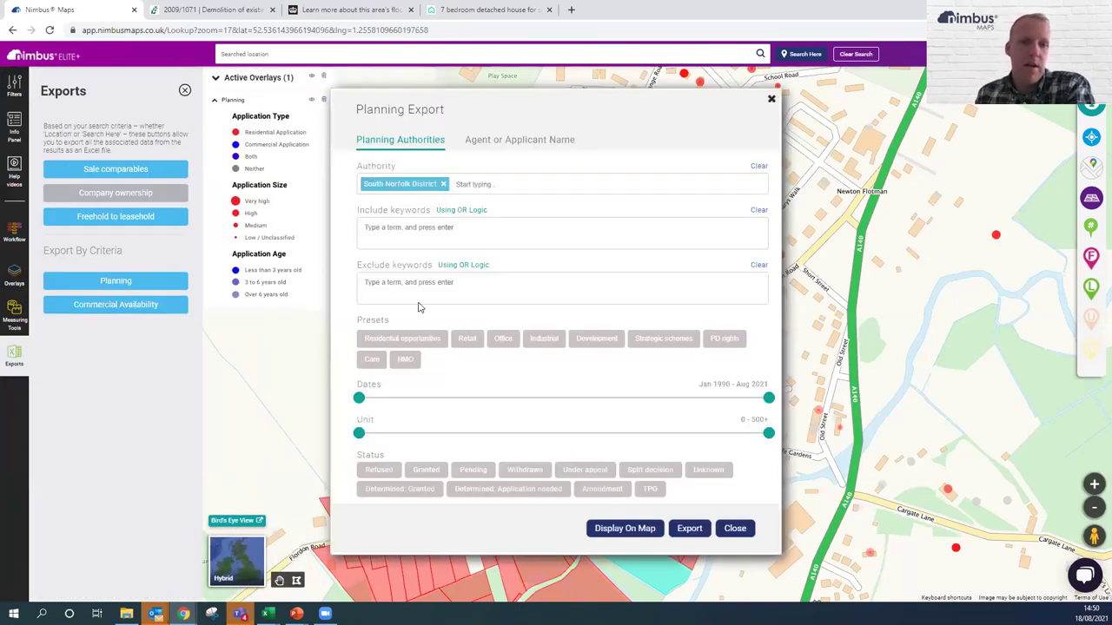
pyautogui.click(424, 341)
pyautogui.click(689, 528)
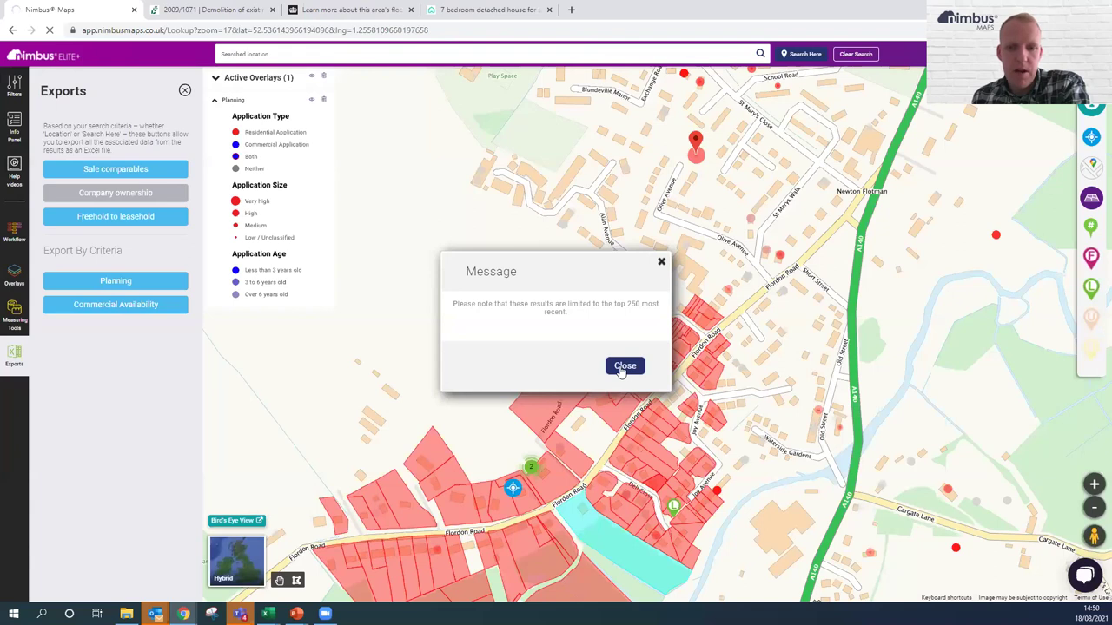
pyautogui.click(622, 367)
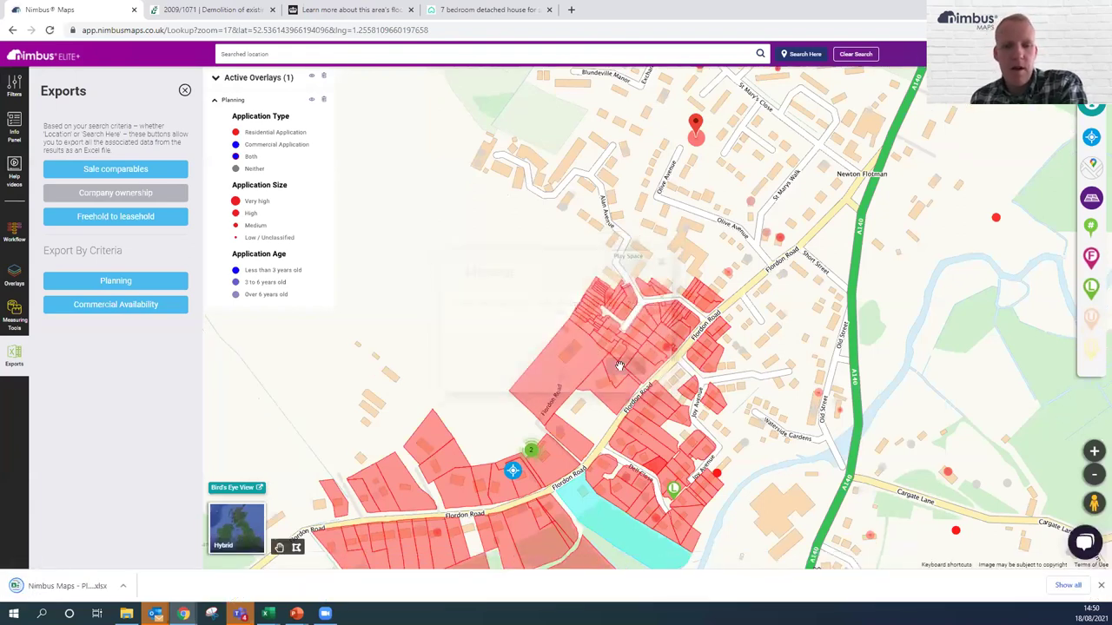
# Open the exported planning workbook and add filters to its header row, checking across to the Proposal column
pyautogui.click(74, 584)
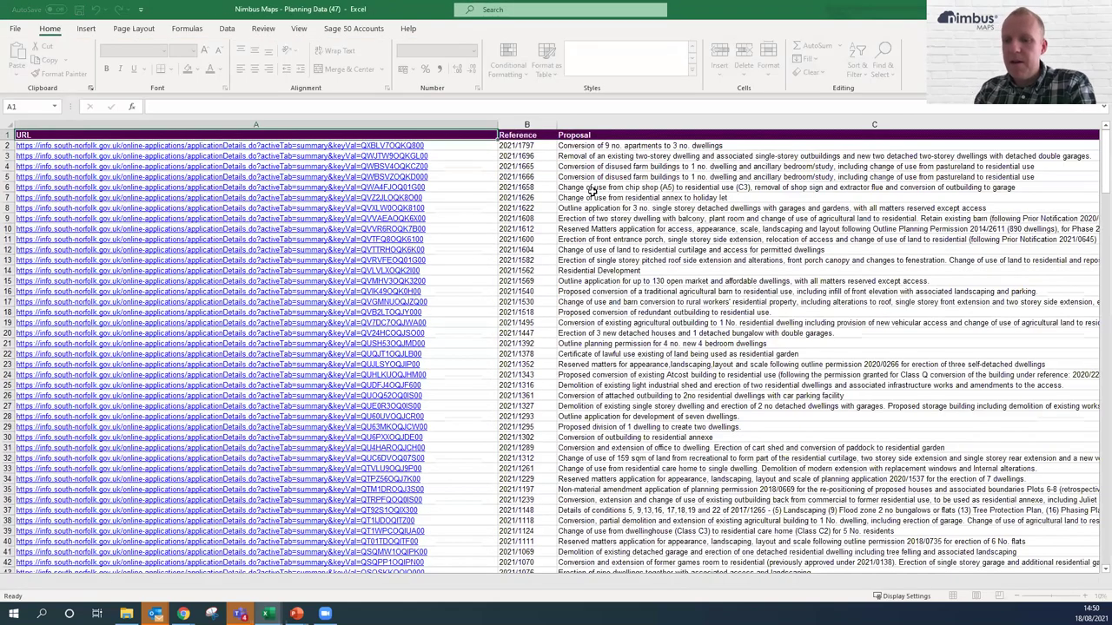
pyautogui.click(8, 135)
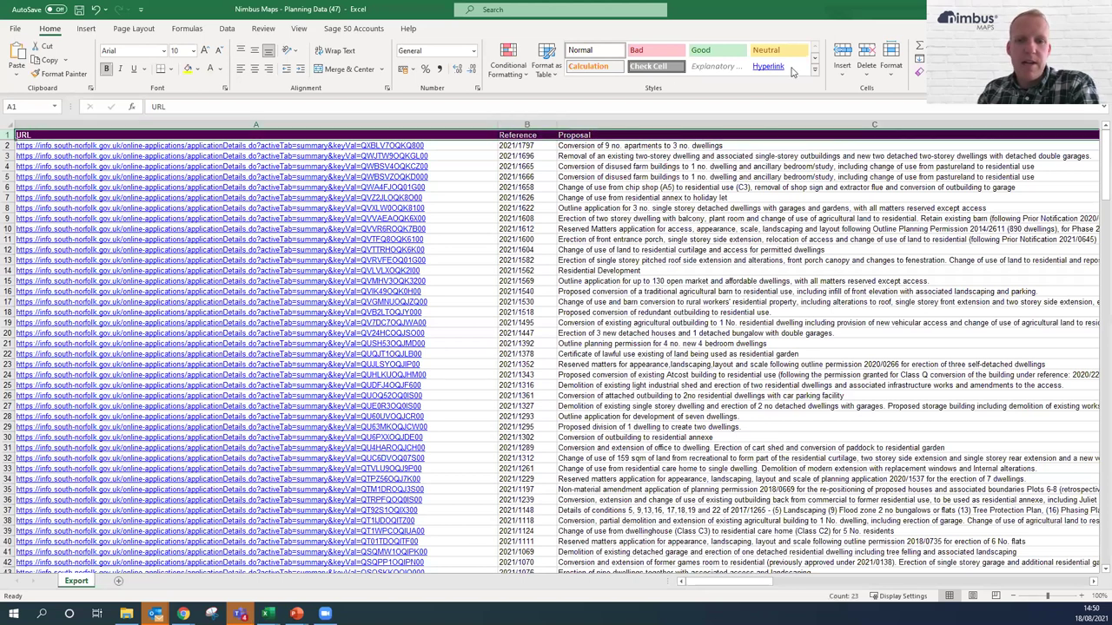
pyautogui.click(973, 65)
pyautogui.click(999, 143)
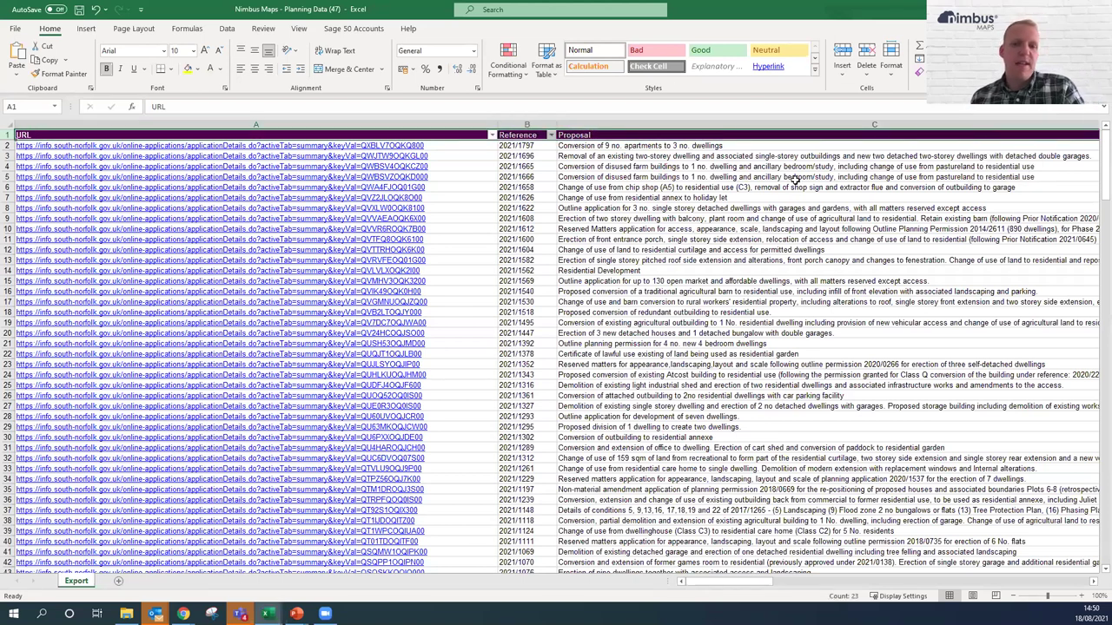
pyautogui.press('Right')
pyautogui.press('Right')
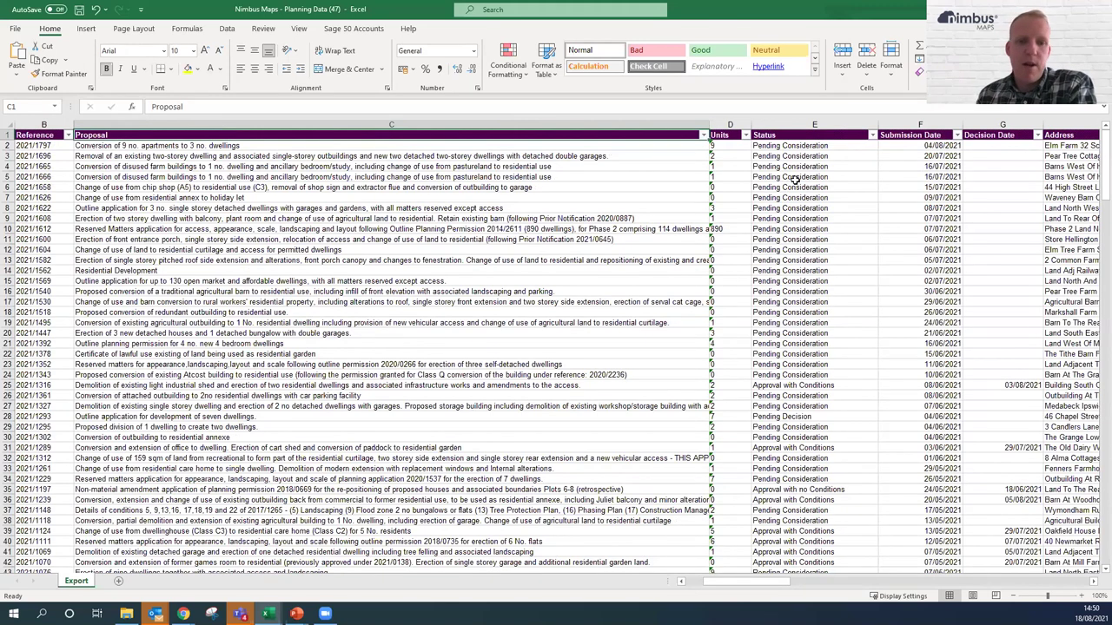
pyautogui.press('Left')
pyautogui.press('Left')
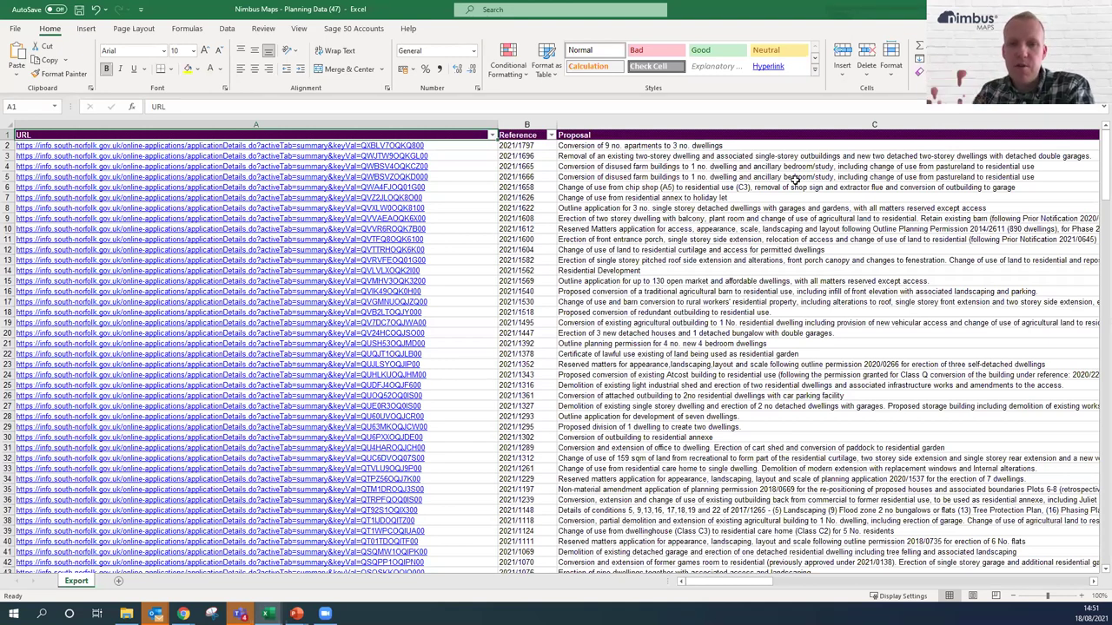
# Switch to Nimbus Maps and check the planning policy details of the turquoise plot south of Flordon Road
pyautogui.moveTo(183, 614)
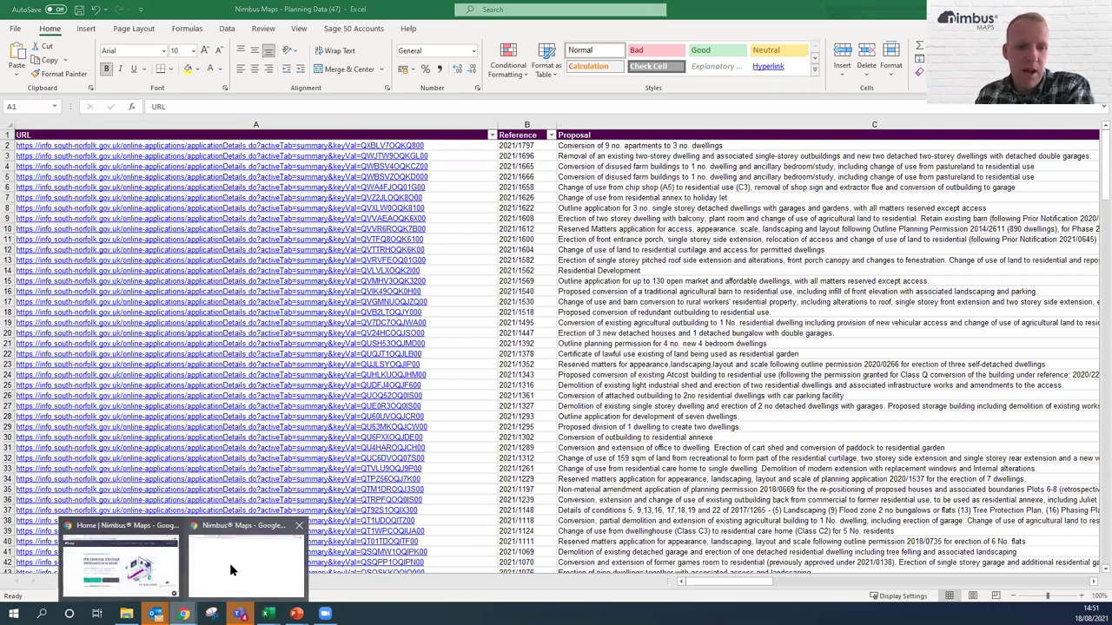
pyautogui.click(230, 563)
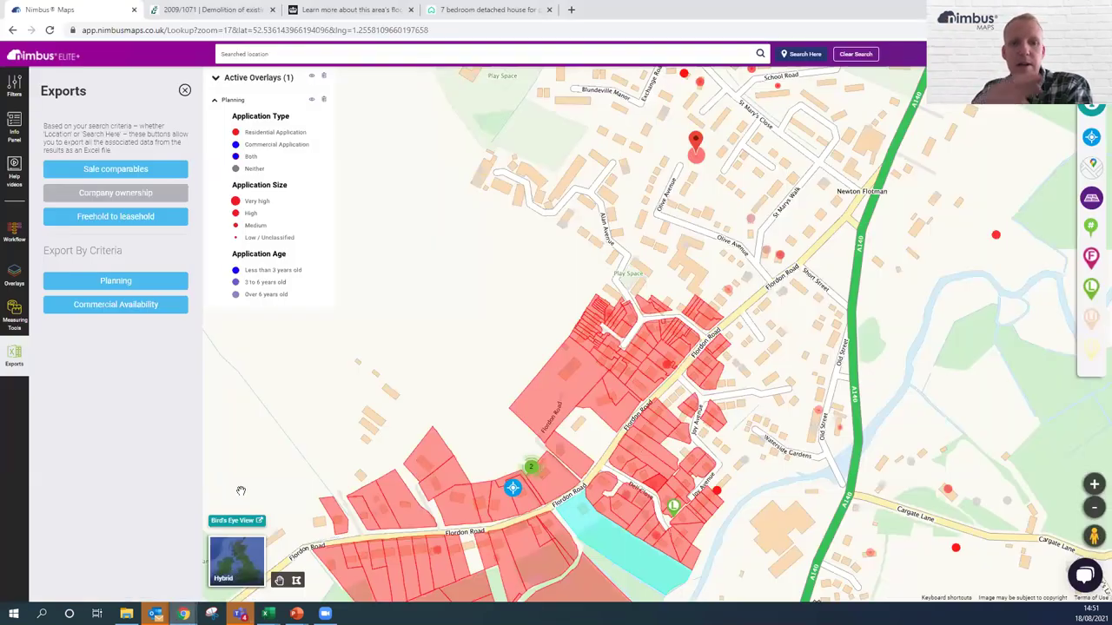
pyautogui.click(583, 527)
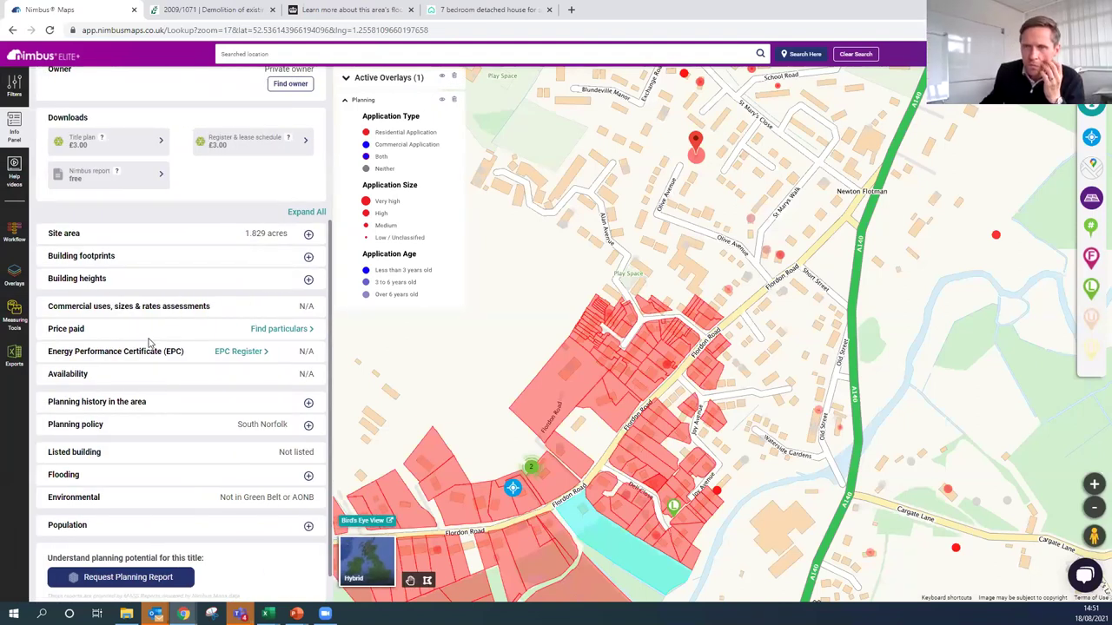
pyautogui.scroll(-1, 145, 339)
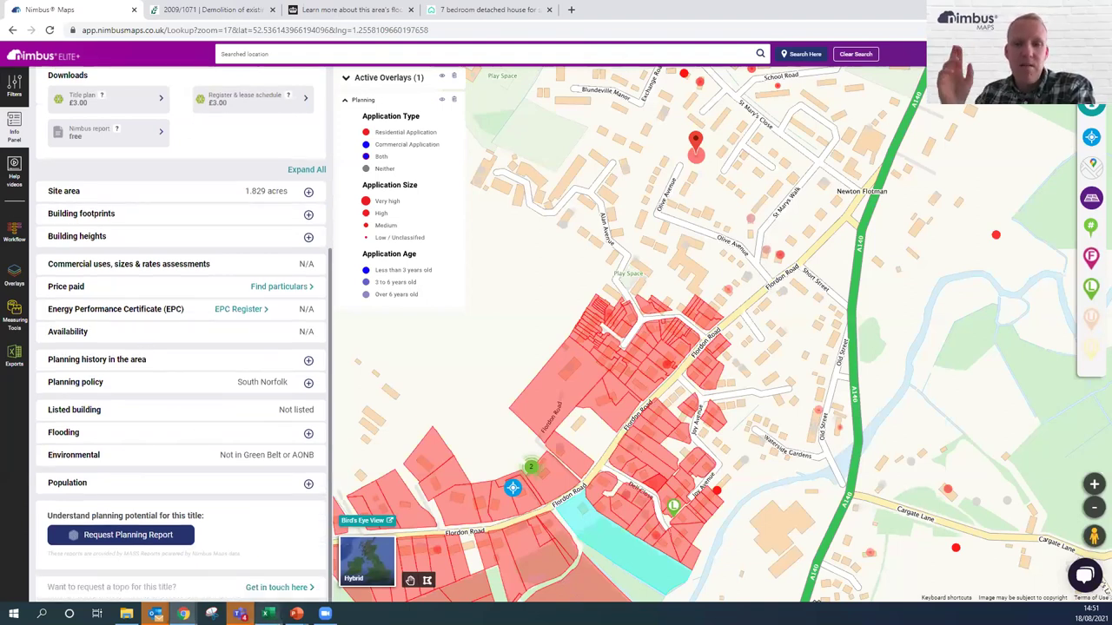
# Switch back to the Excel planning export and read down the Proposal column to application 2021/1608
pyautogui.moveTo(268, 613)
pyautogui.click(423, 556)
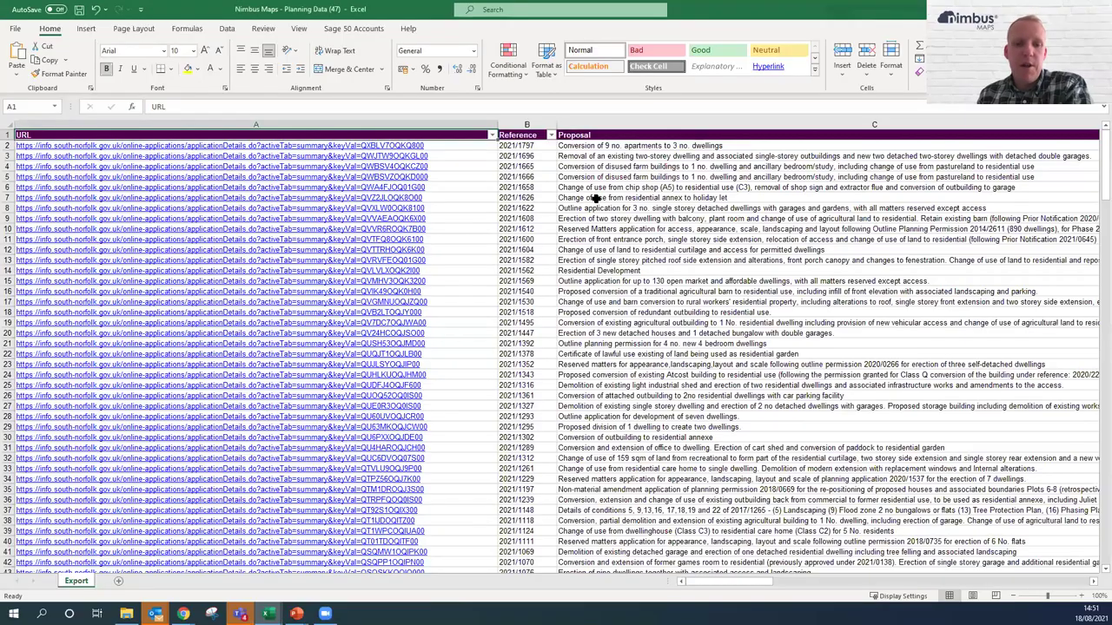
pyautogui.press('Right')
pyautogui.press('Right')
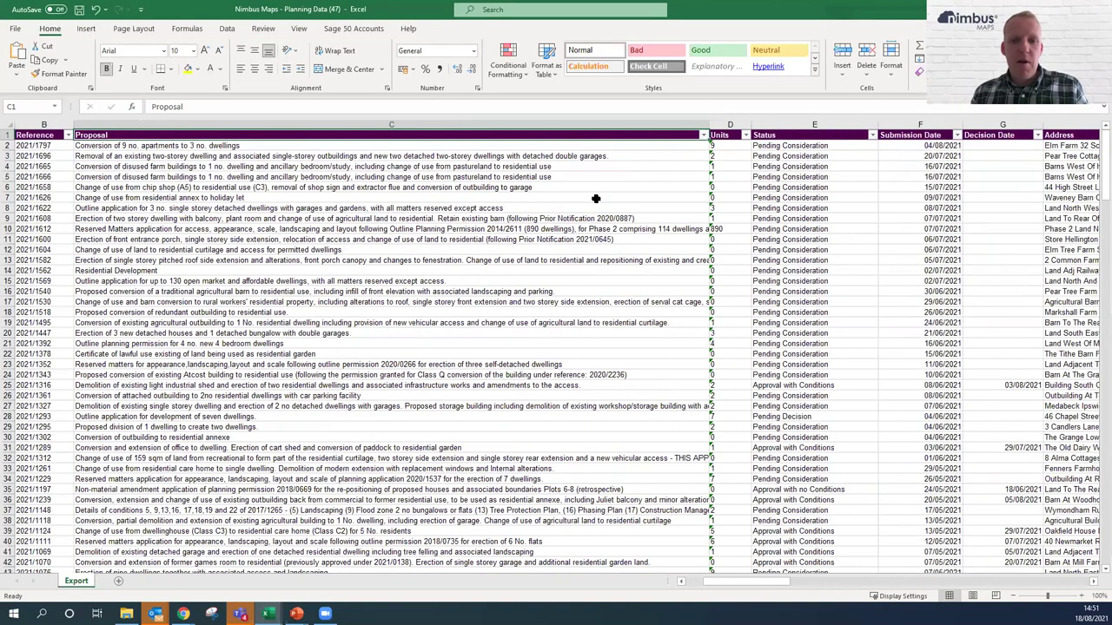
pyautogui.press('Down')
pyautogui.press('Down')
pyautogui.press('Down')
pyautogui.press('Down')
pyautogui.press('Down')
pyautogui.press('Down')
pyautogui.press('Down')
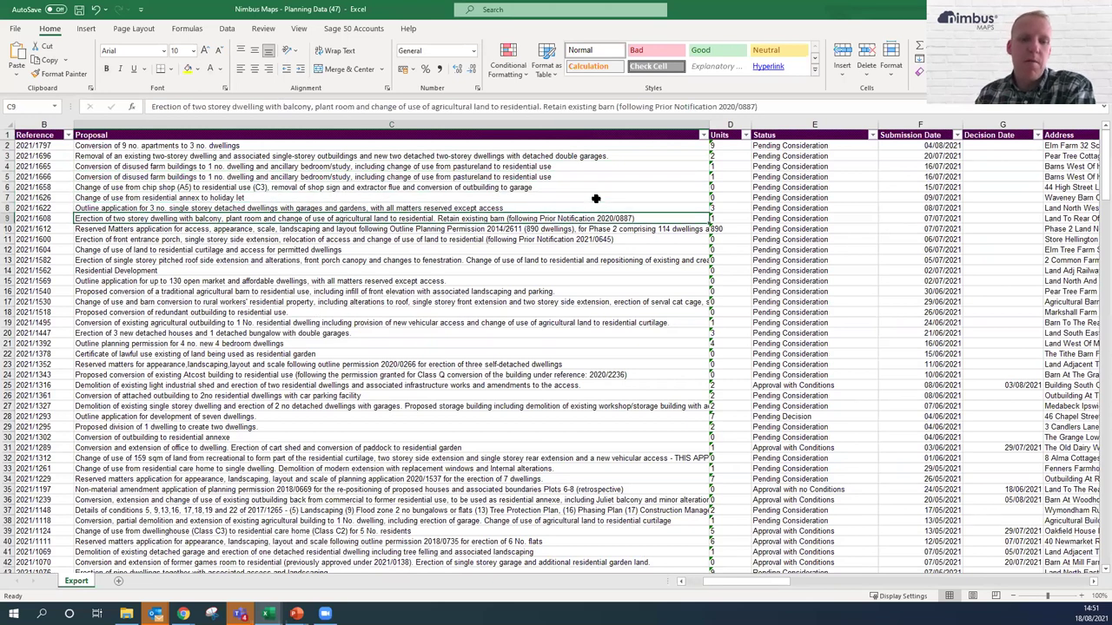
# Examine the status, address, title, proprietor, sale, applicant and agent columns along row 9, returning to the Reference column
pyautogui.press('Right')
pyautogui.press('Right')
pyautogui.press('Right')
pyautogui.press('Right')
pyautogui.press('Right')
pyautogui.press('Right')
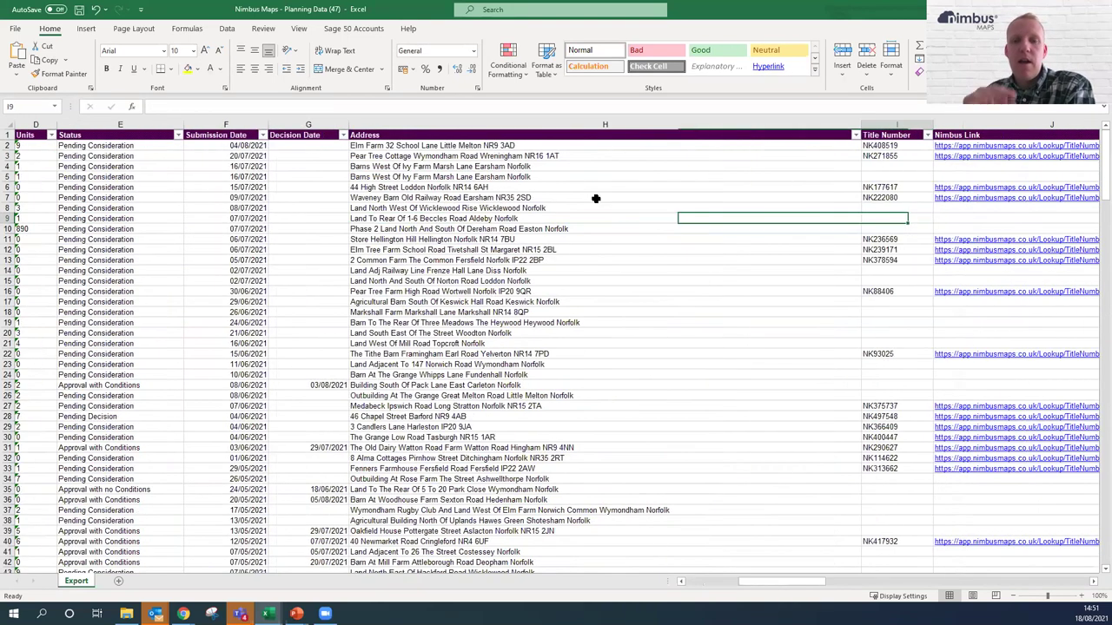
pyautogui.press('Right')
pyautogui.press('Right')
pyautogui.press('Right')
pyautogui.press('Right')
pyautogui.press('Right')
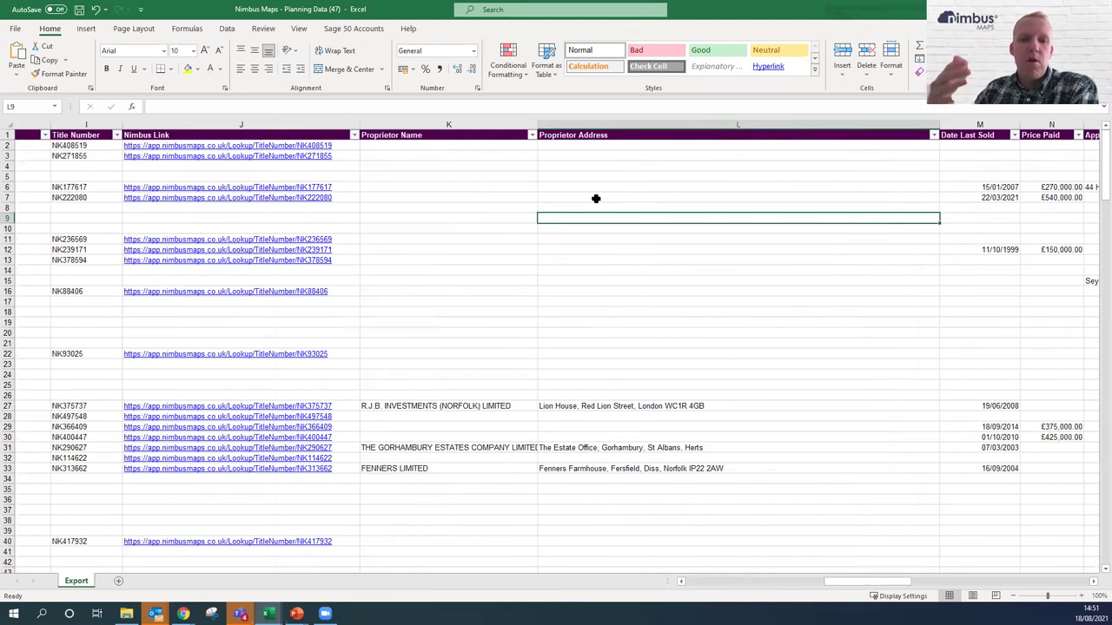
pyautogui.press('Right')
pyautogui.press('Right')
pyautogui.press('Right')
pyautogui.press('Right')
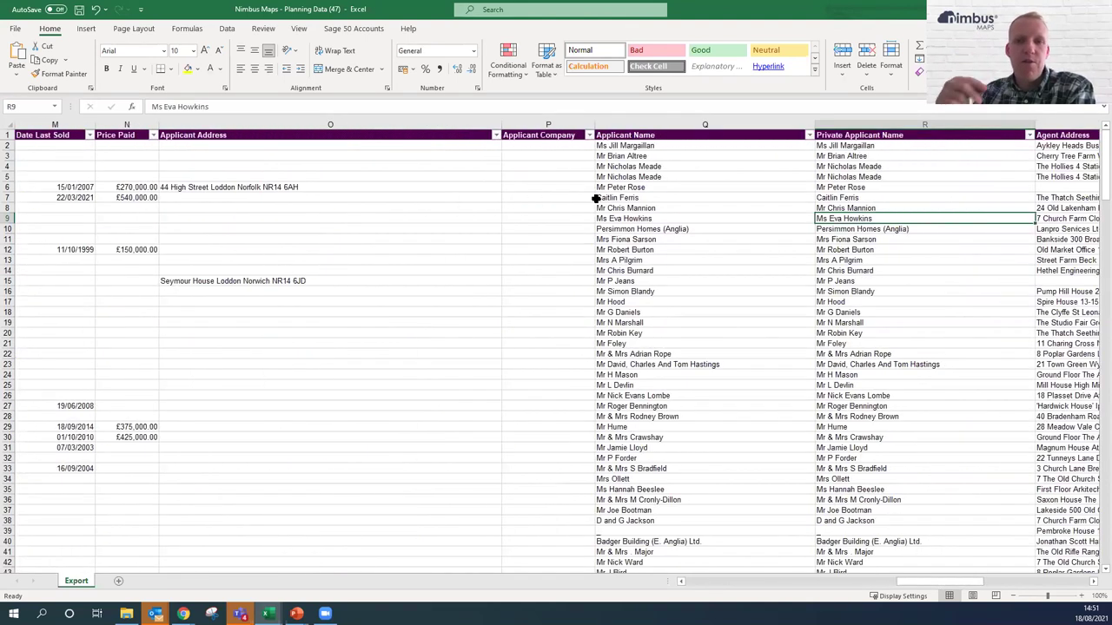
pyautogui.press('Right')
pyautogui.press('Right')
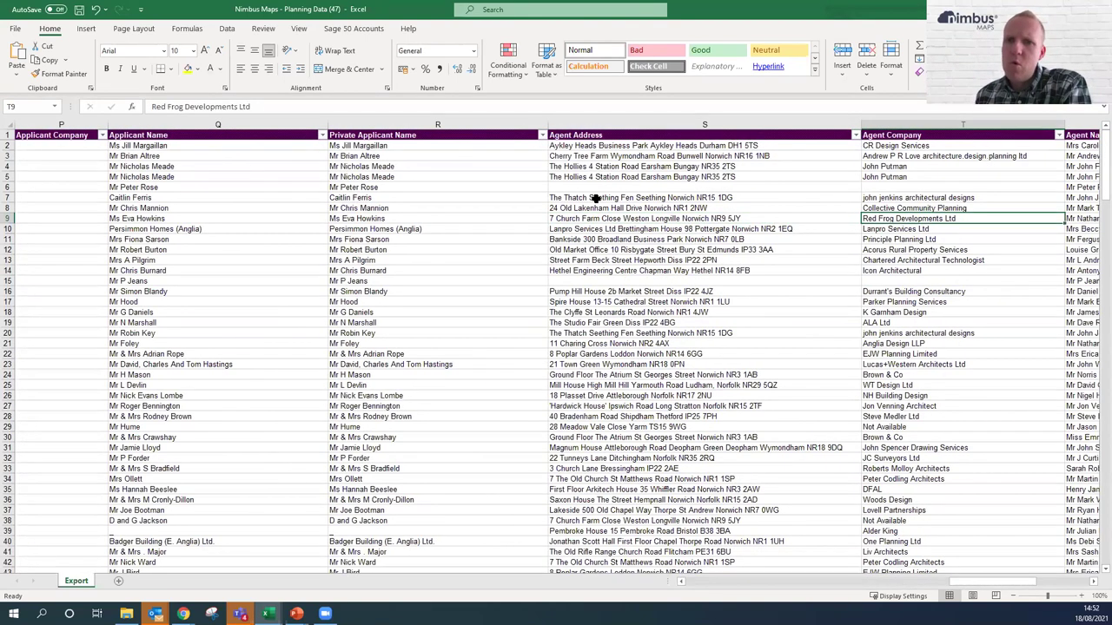
pyautogui.press('Right')
pyautogui.press('Right')
pyautogui.press('Right')
pyautogui.press('Left')
pyautogui.press('Left')
pyautogui.press('Left')
pyautogui.press('Left')
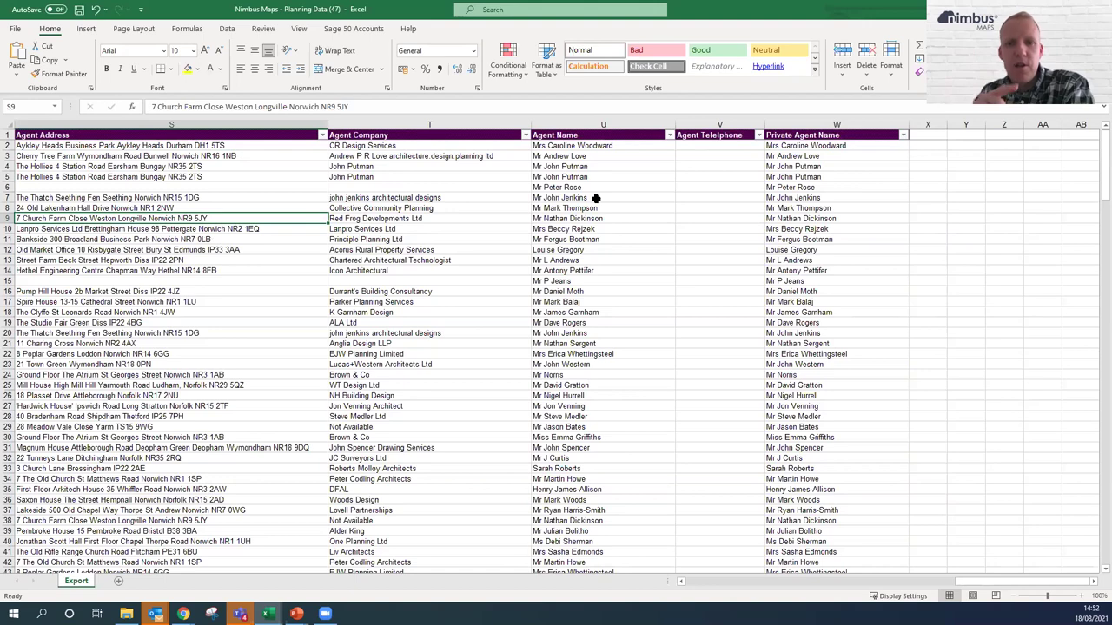
pyautogui.press('Left')
pyautogui.press('Left')
pyautogui.press('Left')
pyautogui.press('Left')
pyautogui.press('Left')
pyautogui.press('Left')
pyautogui.press('Left')
pyautogui.press('Left')
pyautogui.press('Left')
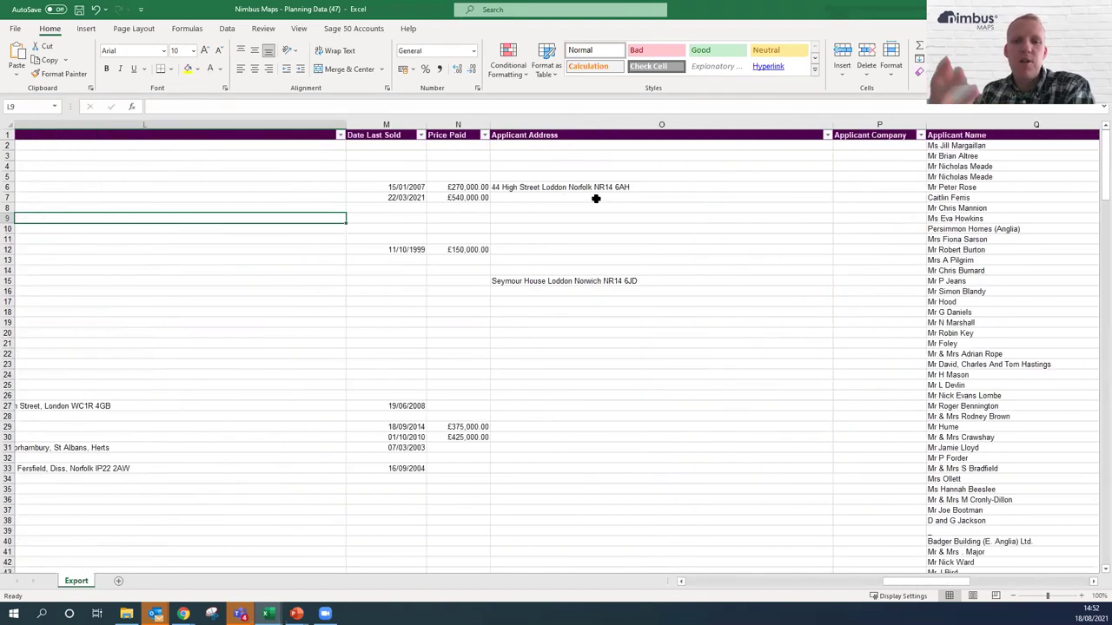
pyautogui.press('Left')
pyautogui.press('Left')
pyautogui.press('Left')
pyautogui.press('Left')
pyautogui.press('Left')
pyautogui.press('Left')
pyautogui.press('Left')
pyautogui.press('Left')
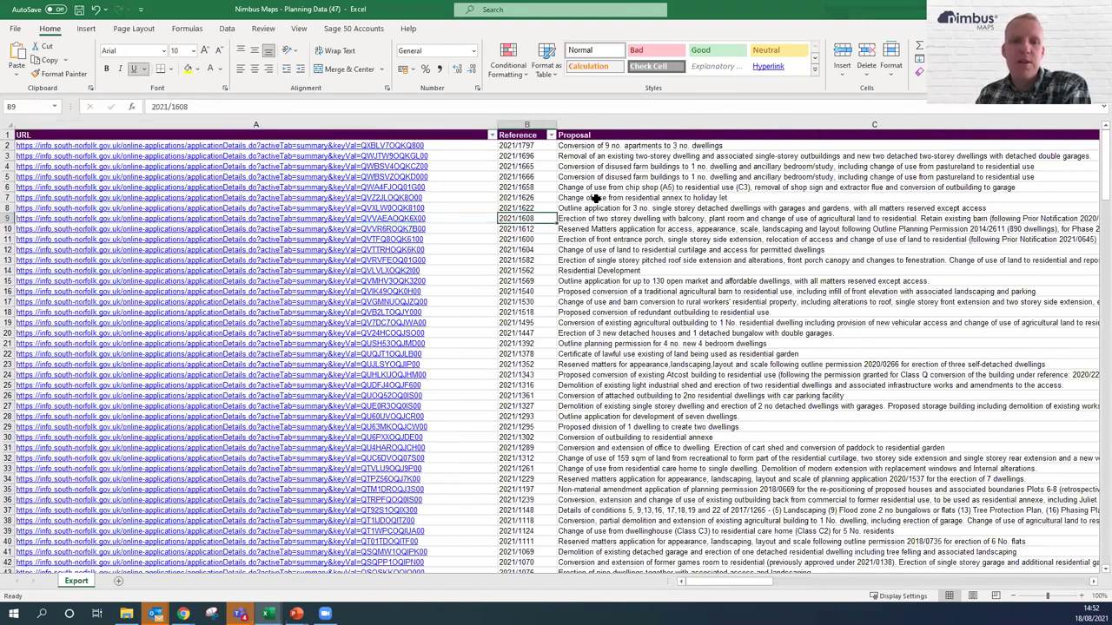
# Filter the Status column to entries matching "approval"
pyautogui.press('Right')
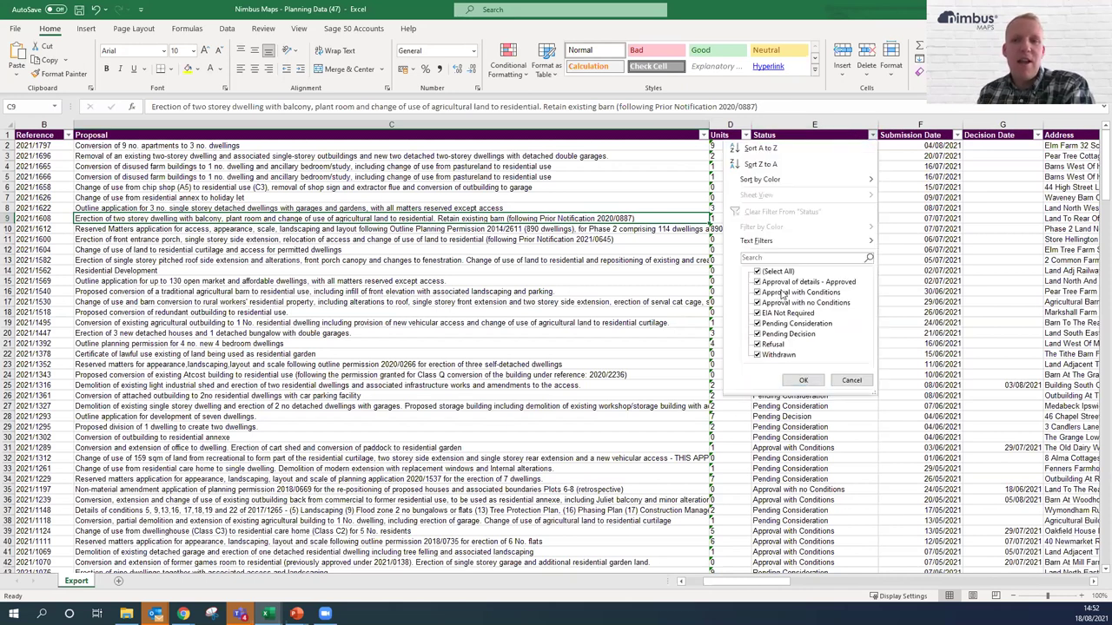
pyautogui.click(757, 258)
pyautogui.write('approval')
pyautogui.press('Return')
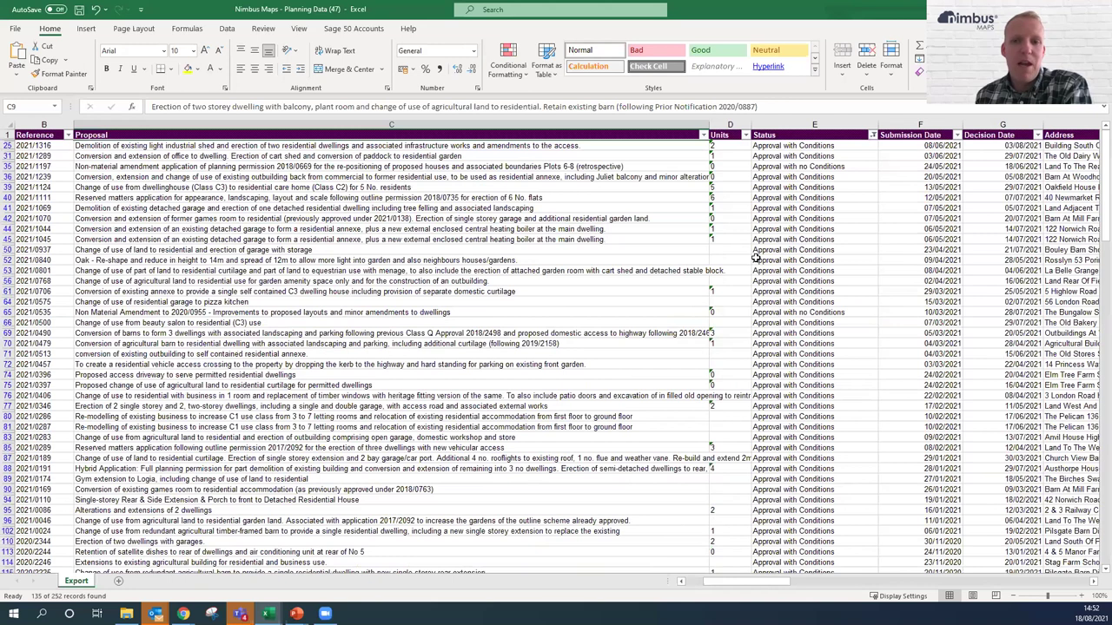
# Examine the filtered applications' dates, addresses, title numbers, applicants and agents along row 25, returning to the URL column
pyautogui.press('Down')
pyautogui.press('Down')
pyautogui.press('Up')
pyautogui.press('Right')
pyautogui.press('Right')
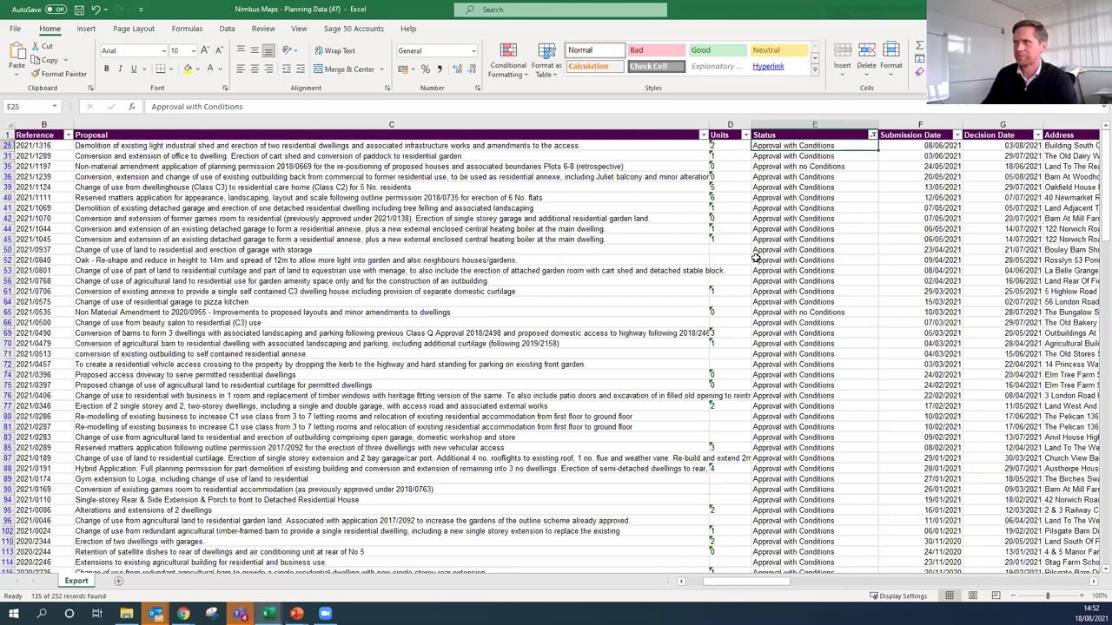
pyautogui.press('Right')
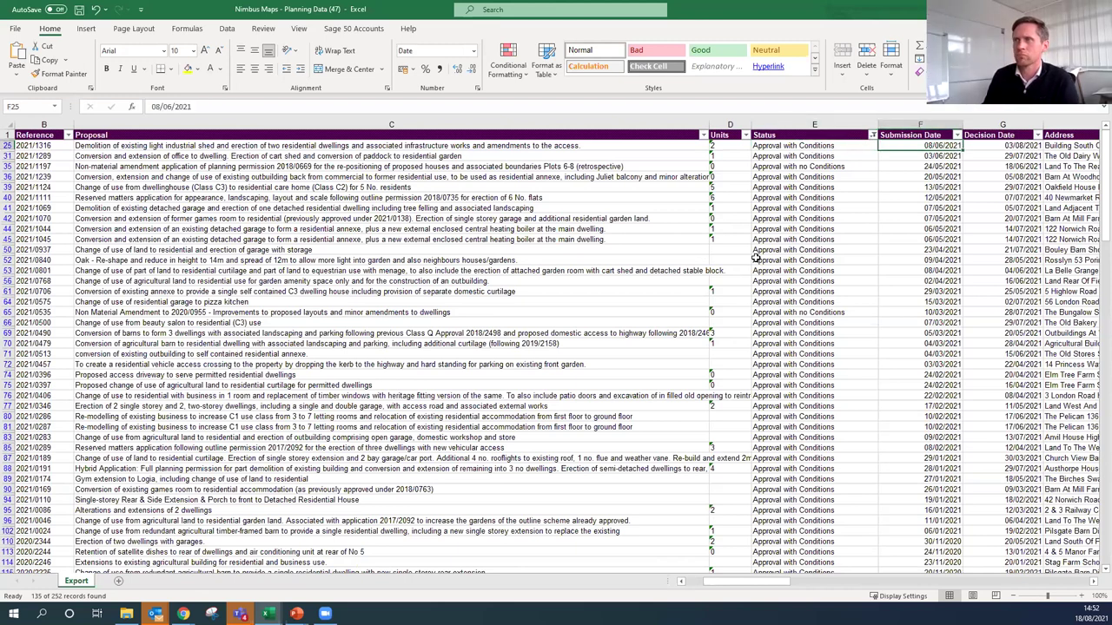
pyautogui.press('Right')
pyautogui.press('Right')
pyautogui.press('Right')
pyautogui.press('Right')
pyautogui.press('Right')
pyautogui.press('Right')
pyautogui.press('Right')
pyautogui.press('Right')
pyautogui.press('Right')
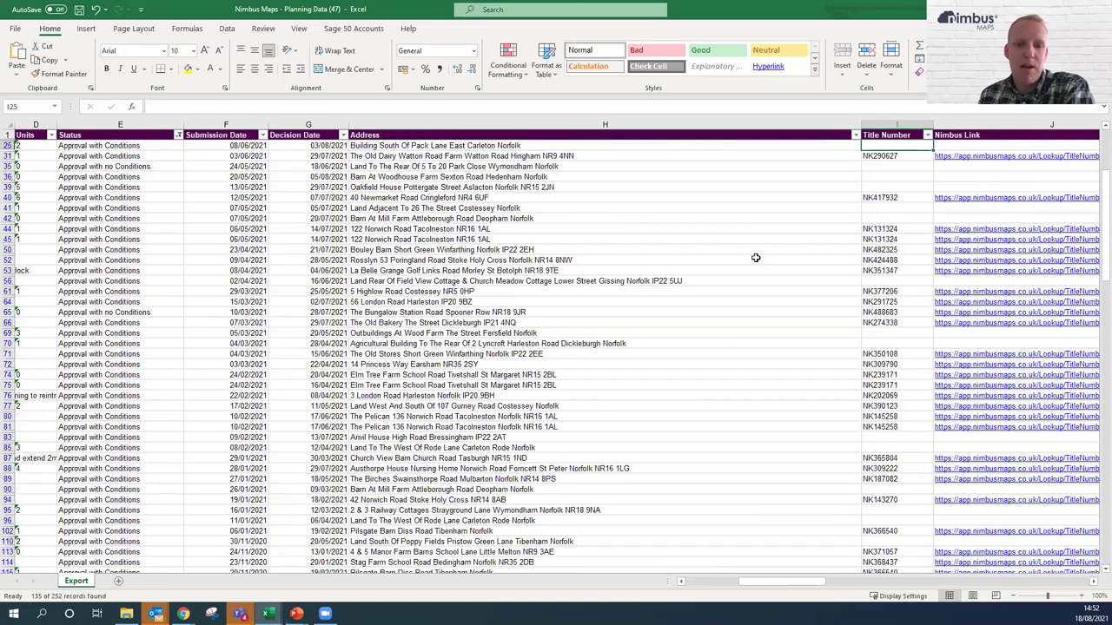
pyautogui.press('Right')
pyautogui.press('Right')
pyautogui.press('Right')
pyautogui.press('Right')
pyautogui.press('Right')
pyautogui.press('Right')
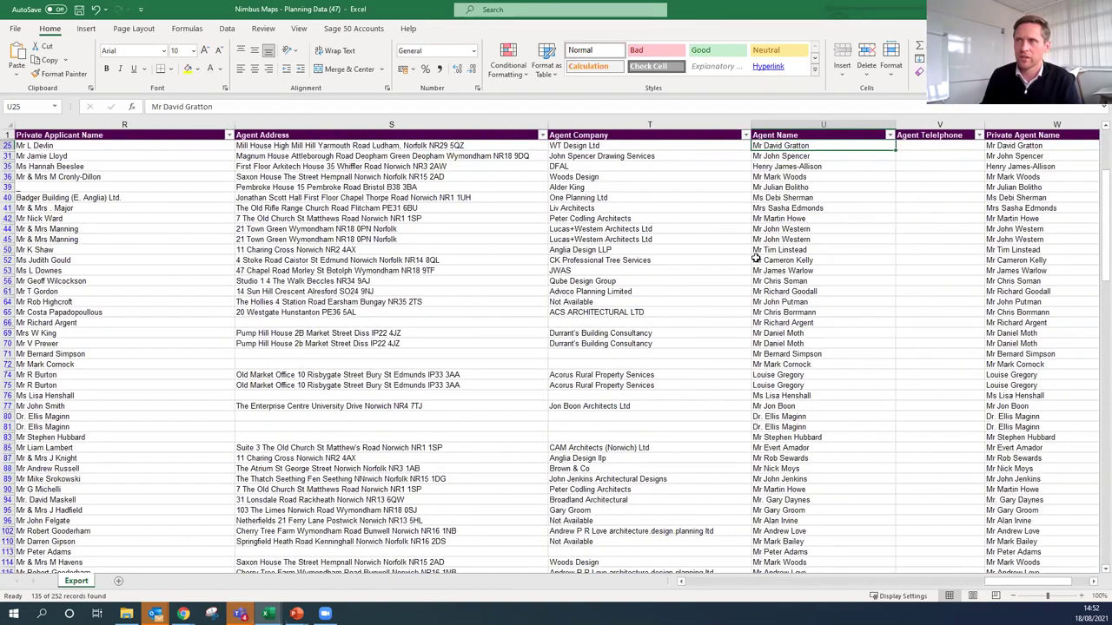
pyautogui.press('Left')
pyautogui.press('Left')
pyautogui.press('Left')
pyautogui.press('Left')
pyautogui.press('Left')
pyautogui.press('Left')
pyautogui.press('Left')
pyautogui.press('Left')
pyautogui.press('Left')
pyautogui.press('Left')
pyautogui.press('Left')
pyautogui.press('Left')
pyautogui.press('Left')
pyautogui.press('Left')
pyautogui.press('Left')
pyautogui.press('Left')
pyautogui.press('Left')
pyautogui.press('Left')
pyautogui.press('Left')
pyautogui.press('Left')
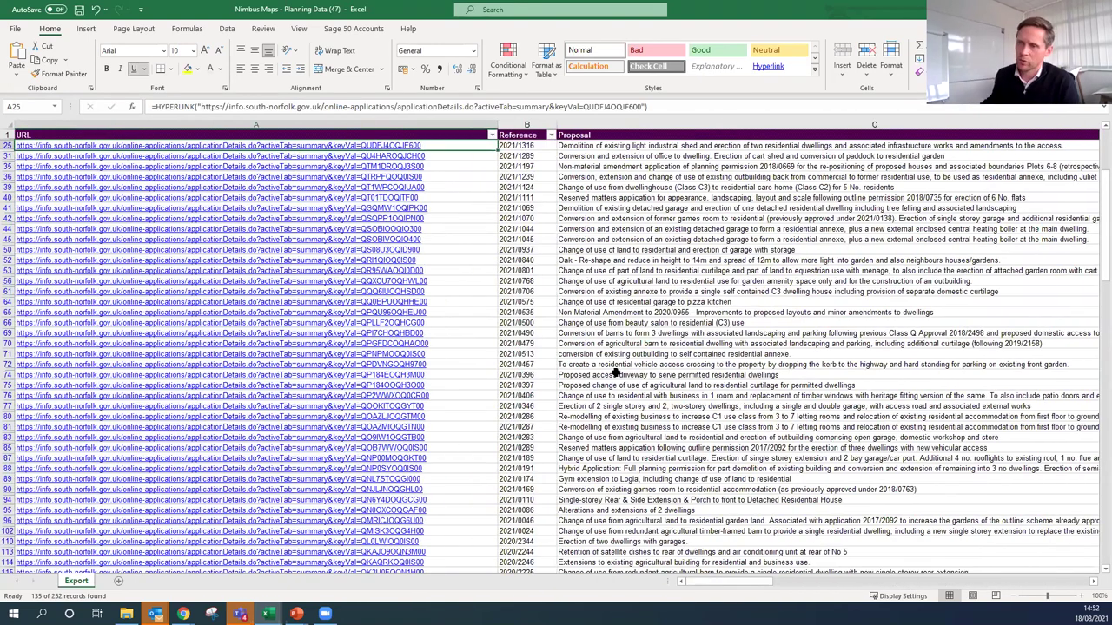
# Switch to Nimbus Maps, review the planning export criteria with the Residential opportunities preset, and close them without exporting
pyautogui.moveTo(183, 614)
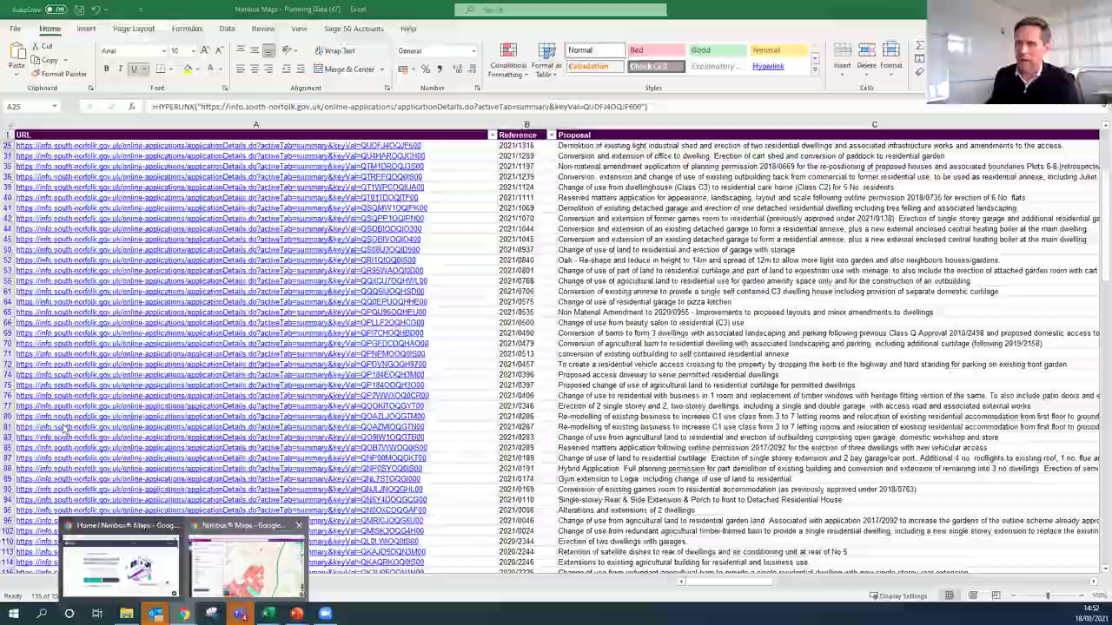
pyautogui.click(261, 582)
pyautogui.click(14, 356)
pyautogui.click(117, 283)
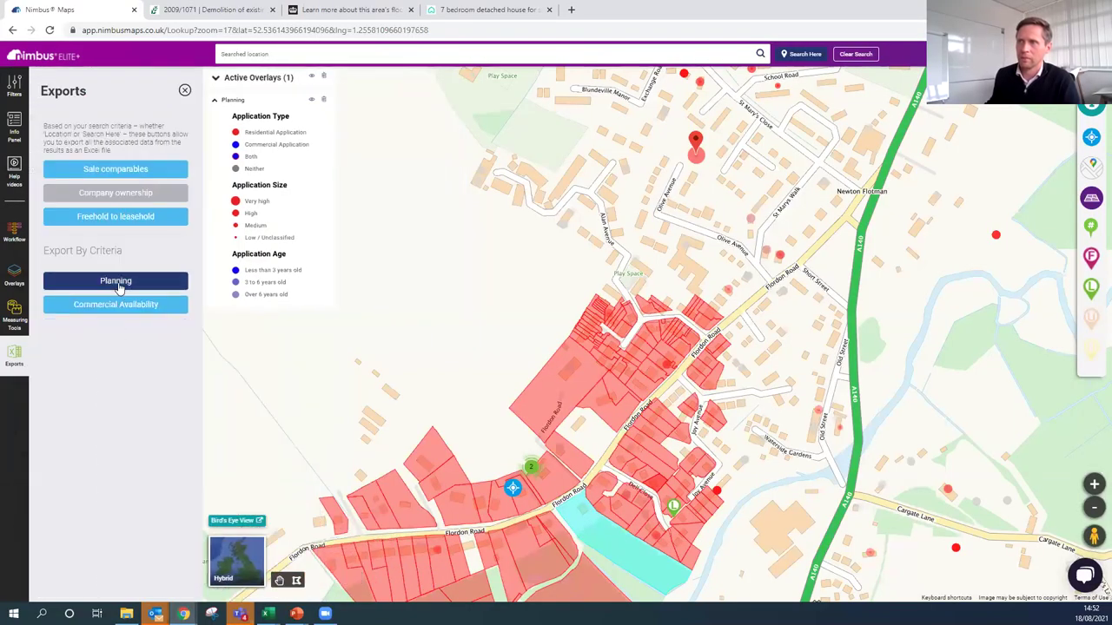
pyautogui.click(417, 340)
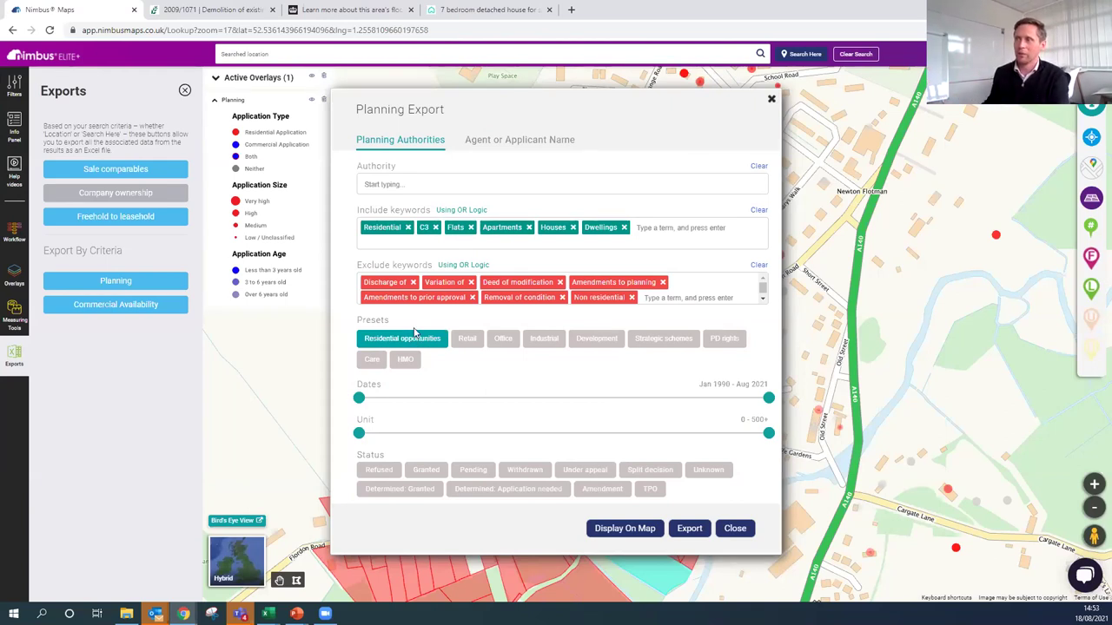
pyautogui.click(772, 102)
# Switch back to the Excel planning export and go to the first filtered application in the Proposal column
pyautogui.moveTo(269, 614)
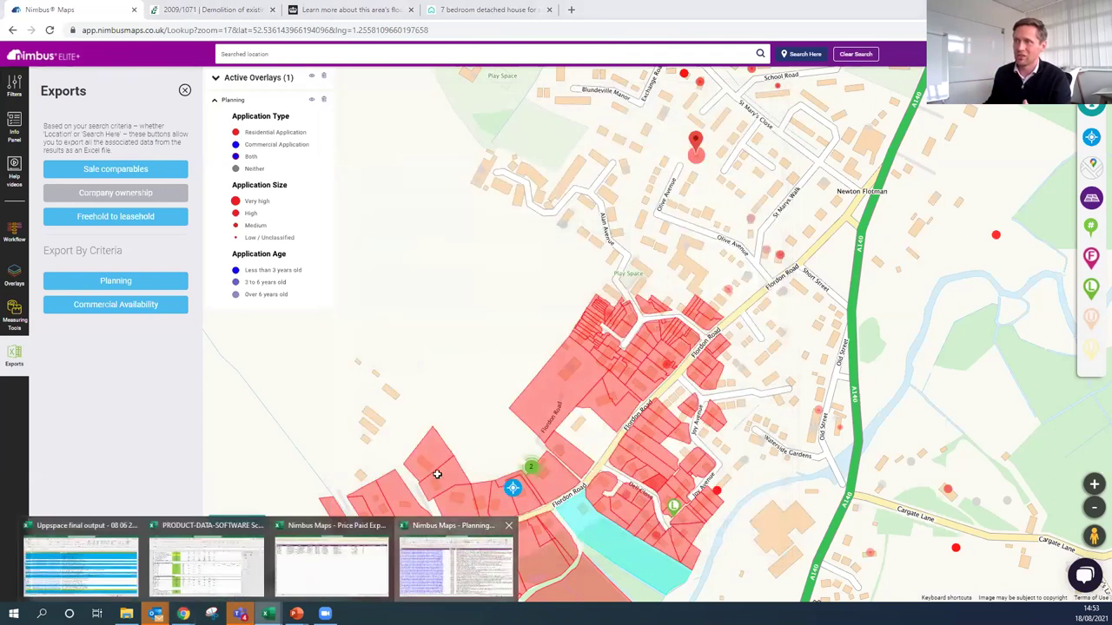
pyautogui.click(456, 564)
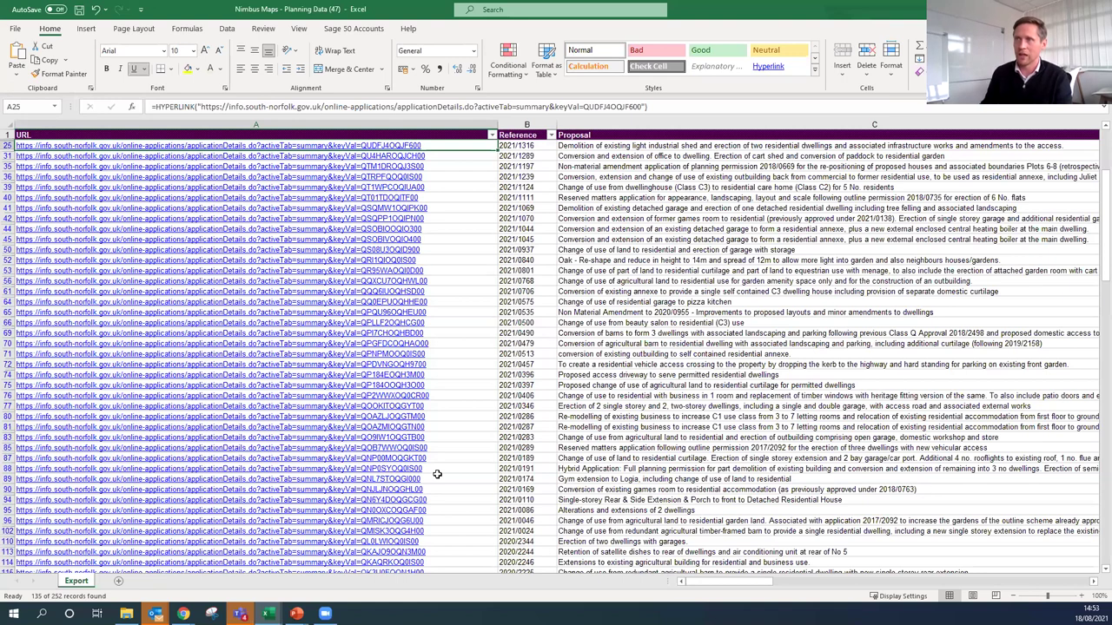
pyautogui.hotkey('ctrl', 'Home')
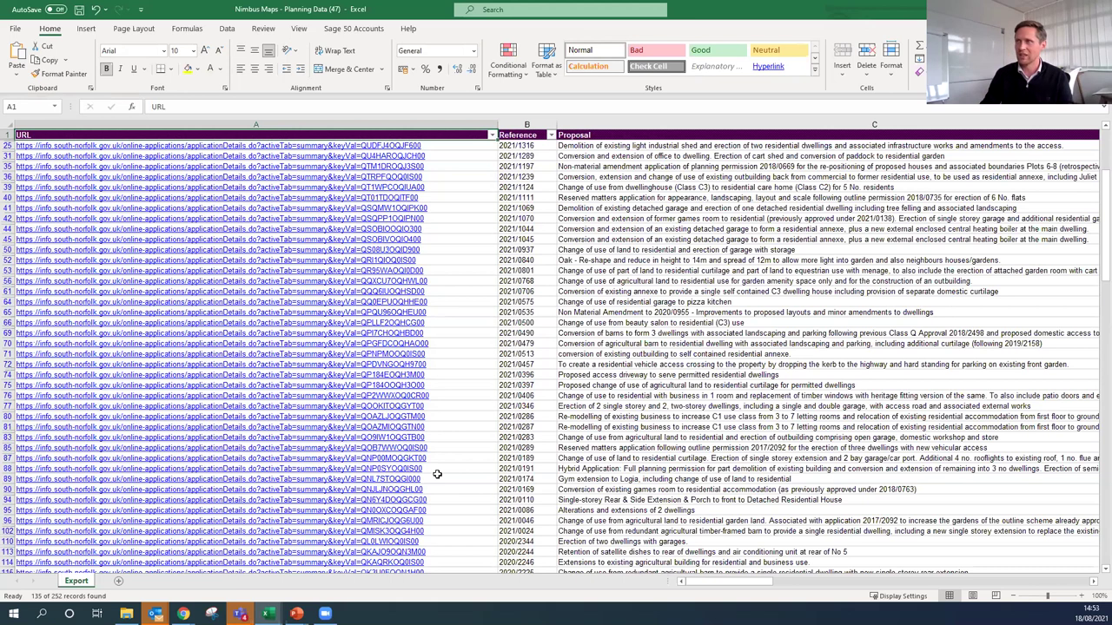
pyautogui.press('Right')
pyautogui.press('Right')
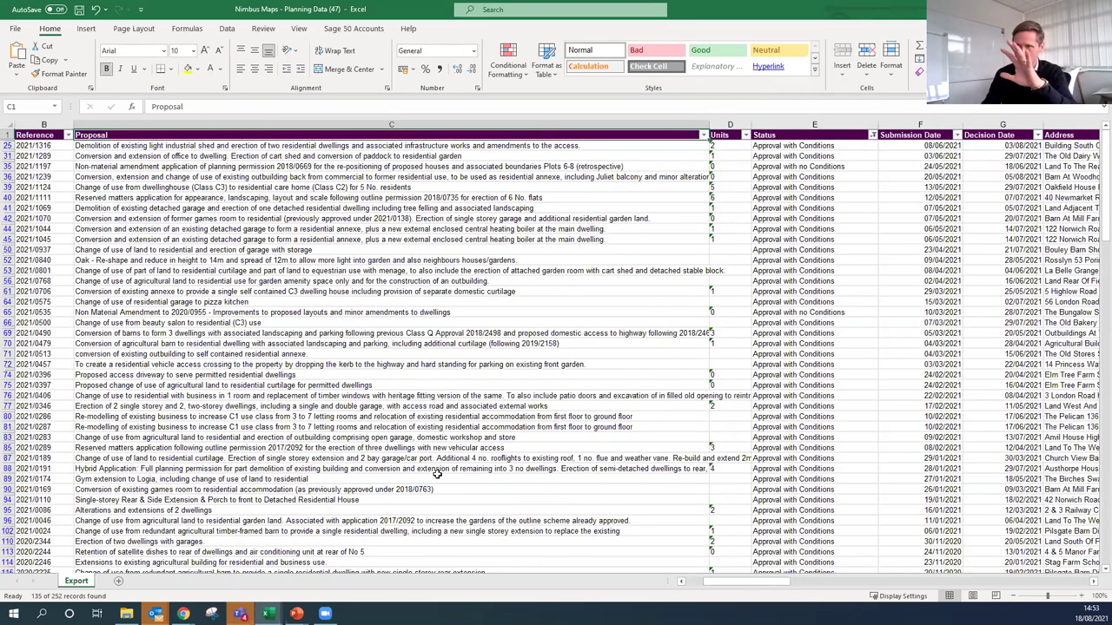
pyautogui.press('Down')
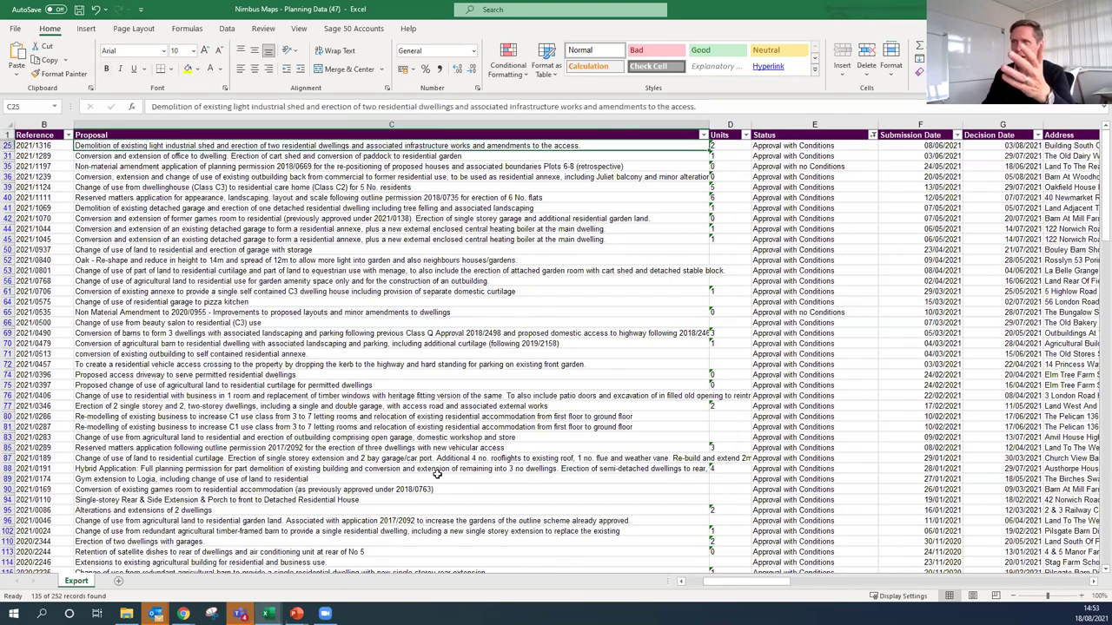
# Examine the units, status, dates, address, title, proprietor, applicant and agent columns along row 25 as far as Agent Name
pyautogui.press('Right')
pyautogui.press('Right')
pyautogui.press('Right')
pyautogui.press('Right')
pyautogui.press('Right')
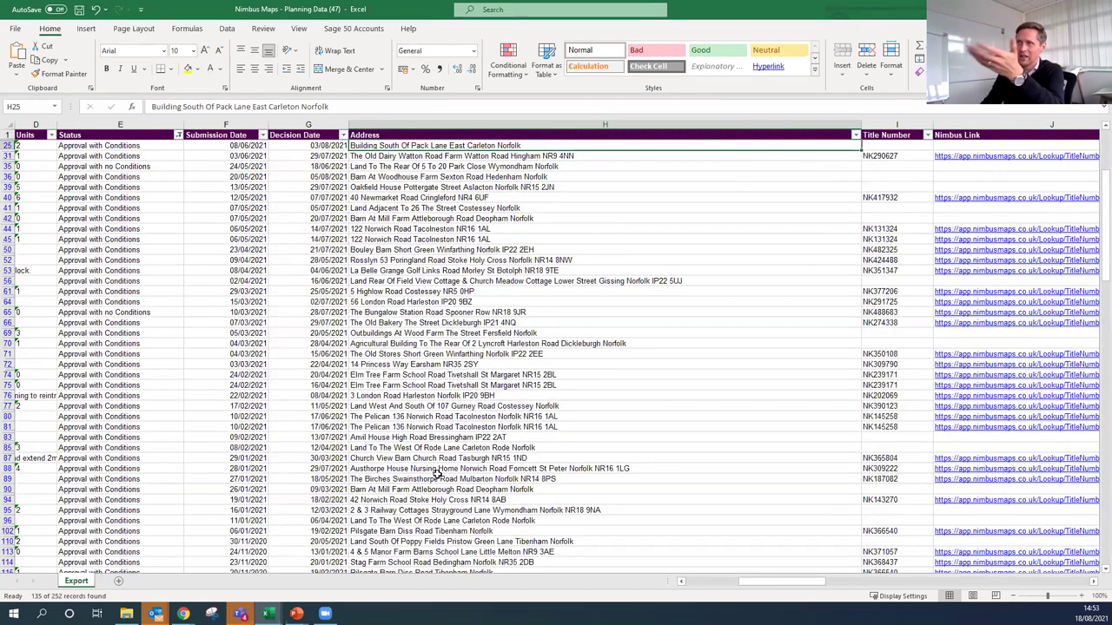
pyautogui.press('Right')
pyautogui.press('Right')
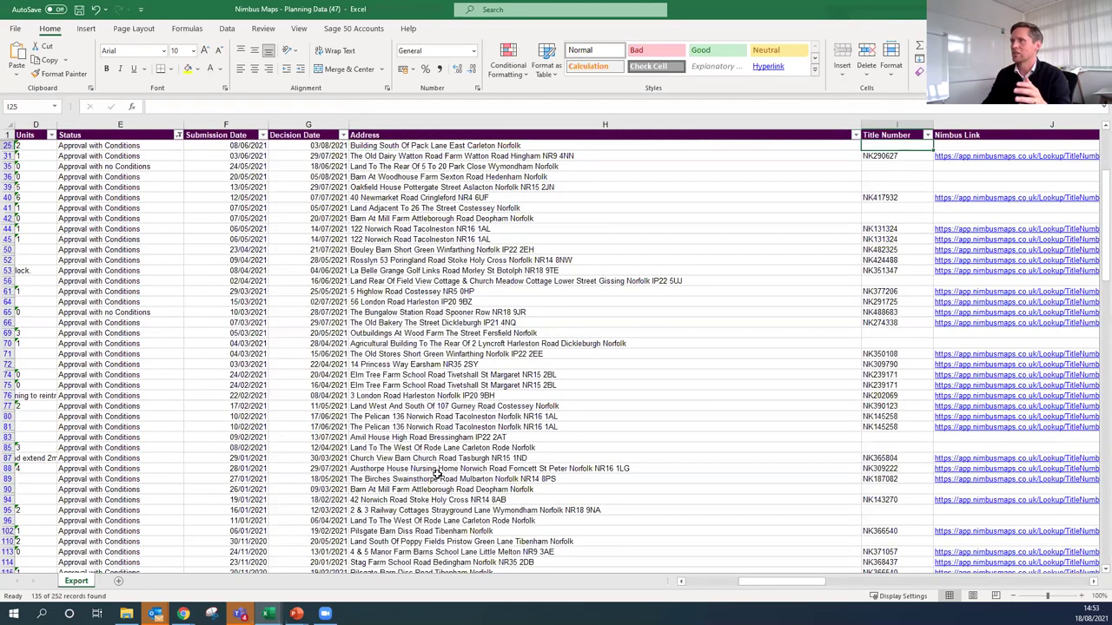
pyautogui.press('Right')
pyautogui.press('Right')
pyautogui.press('Right')
pyautogui.press('Right')
pyautogui.press('Right')
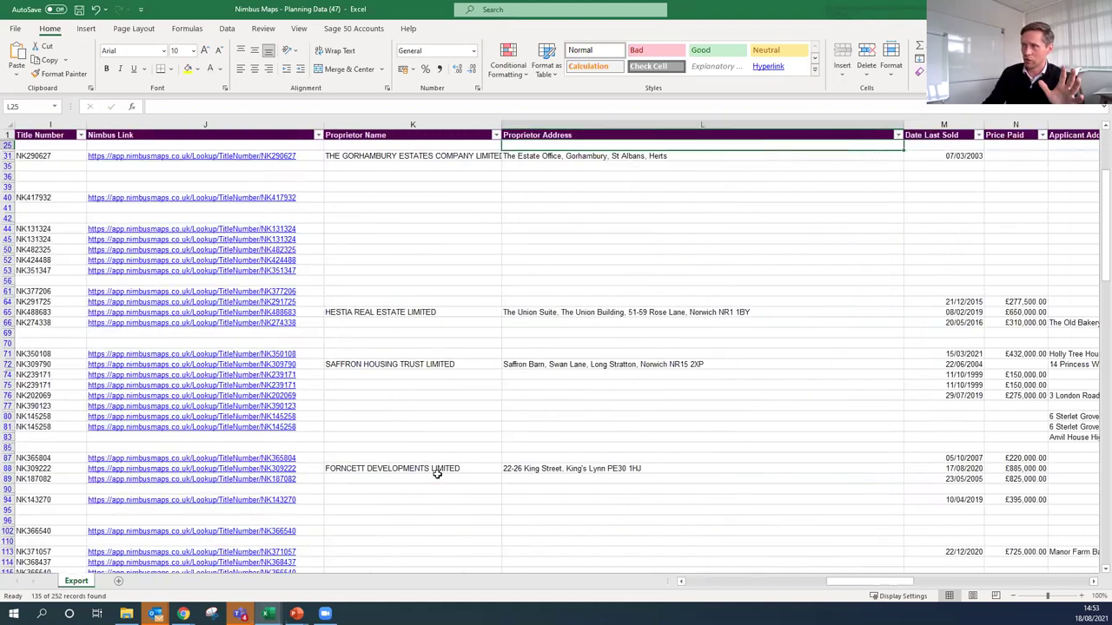
pyautogui.press('Right')
pyautogui.press('Right')
pyautogui.press('Right')
pyautogui.press('Right')
pyautogui.press('Right')
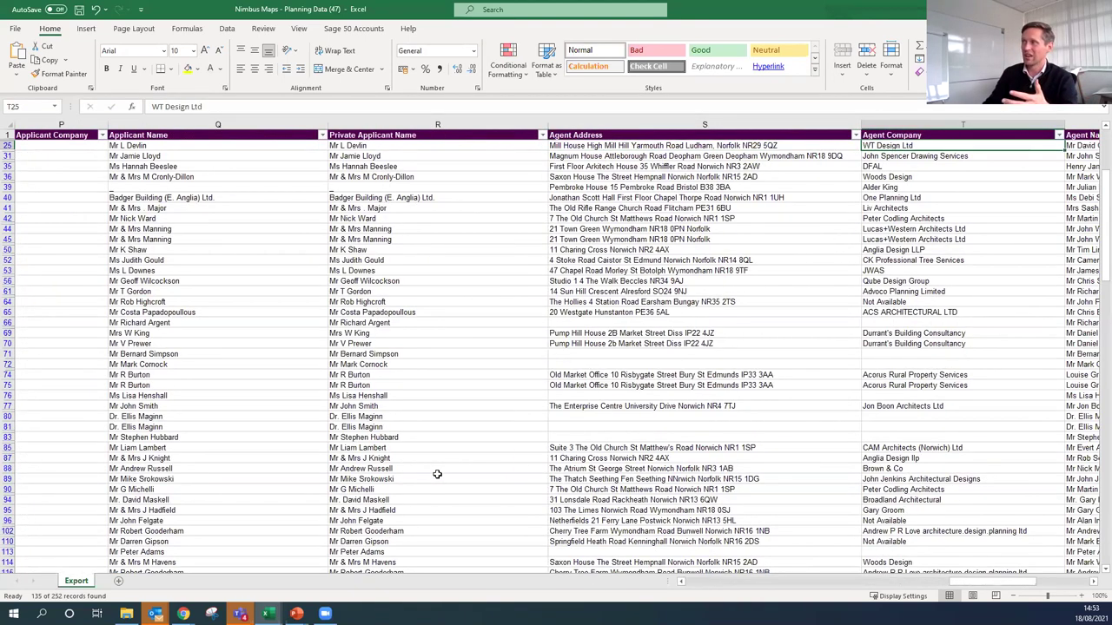
pyautogui.press('Right')
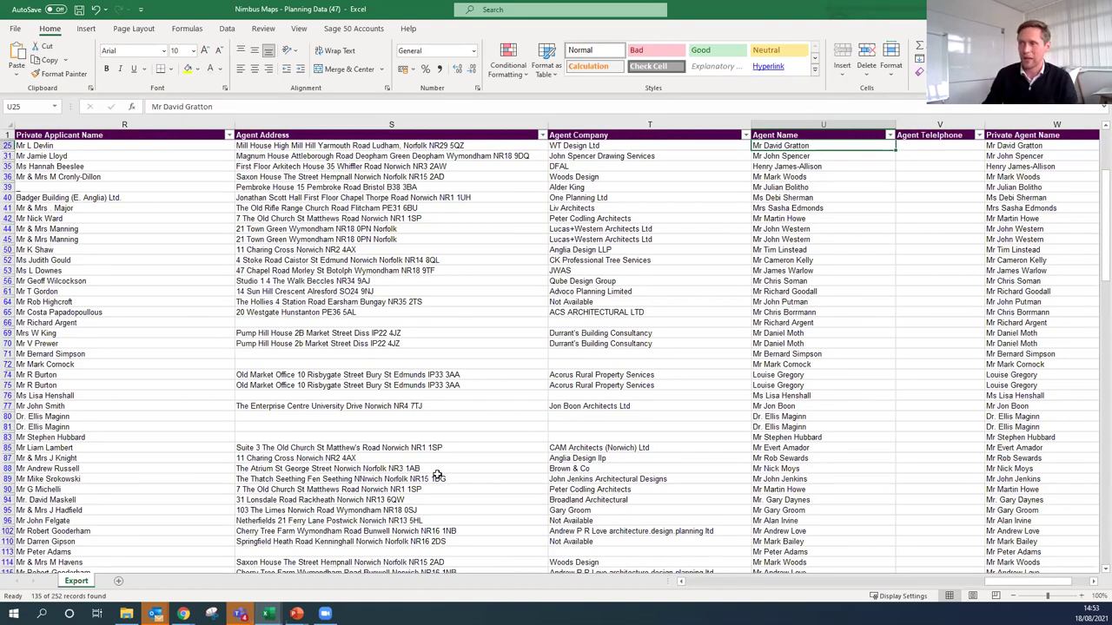
# Sort the filtered applications by Agent Company from A to Z and select the repeated agent firm in rows 44 to 50
pyautogui.click(745, 137)
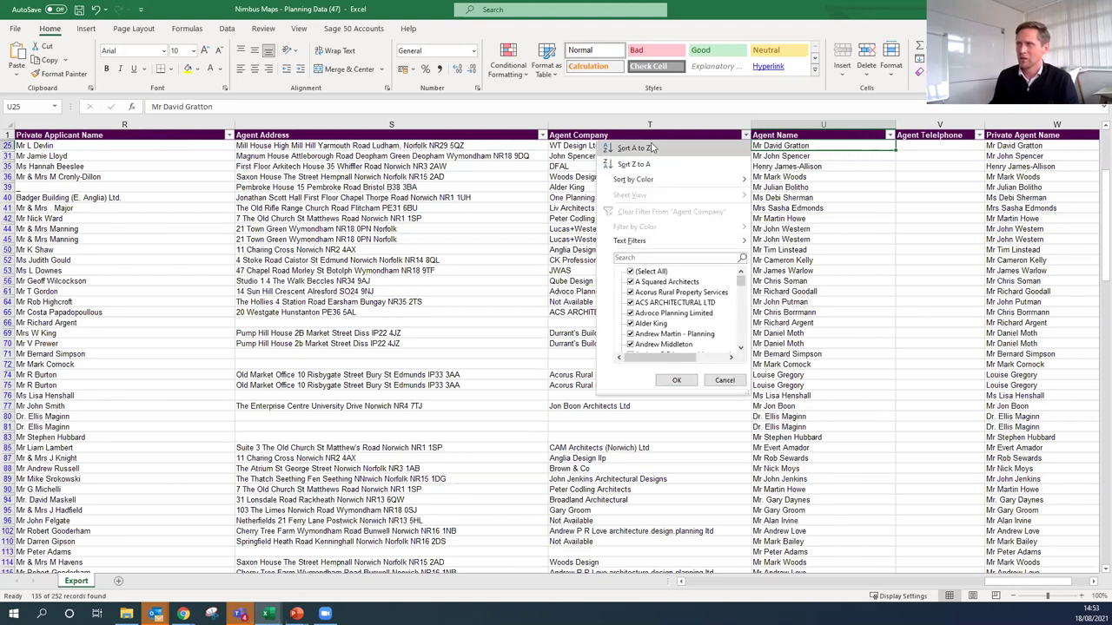
pyautogui.press('Escape')
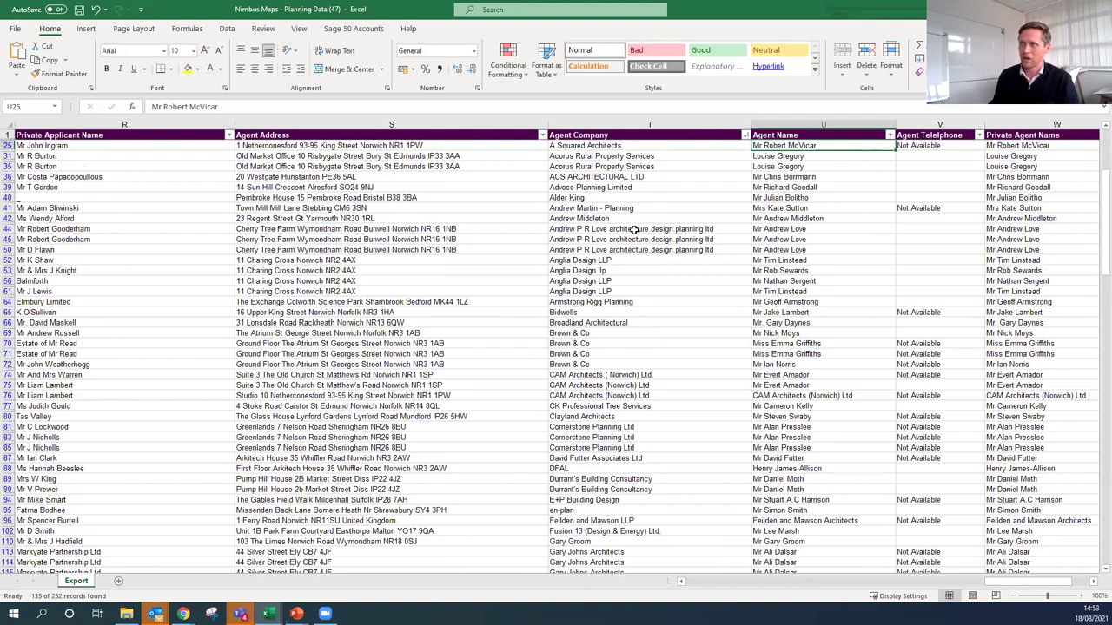
pyautogui.moveTo(634, 228); pyautogui.dragTo(642, 250)
pyautogui.click(644, 251)
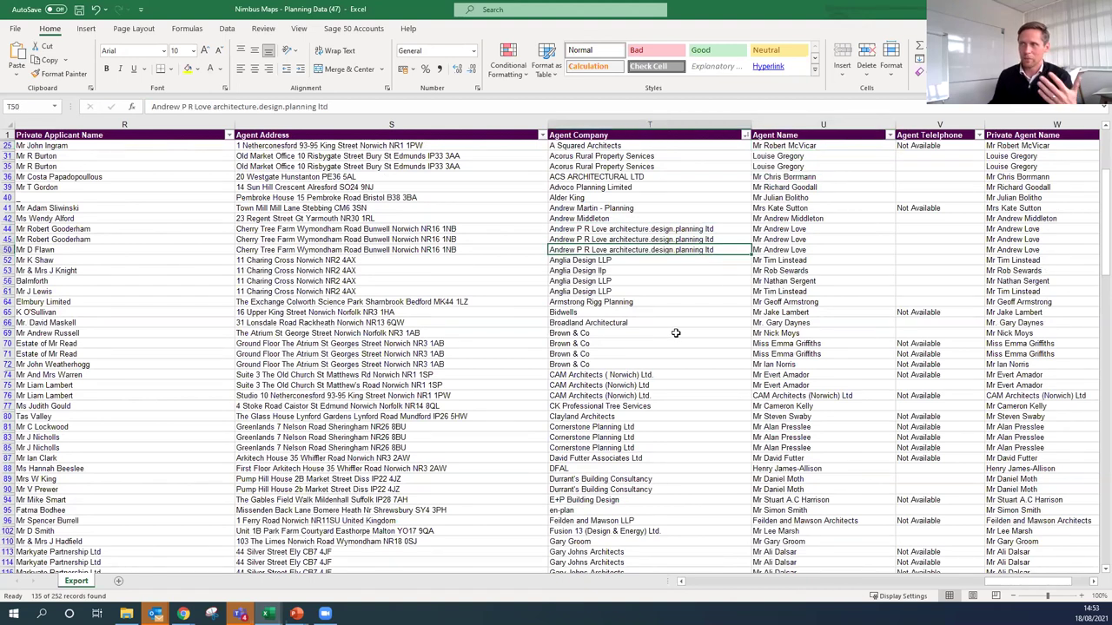
# Select the repeated agent firm in rows 113 to 115 and read further down the Agent Company column
pyautogui.moveTo(658, 428); pyautogui.dragTo(652, 502)
pyautogui.scroll(-3, 670, 397)
pyautogui.scroll(-2, 647, 495)
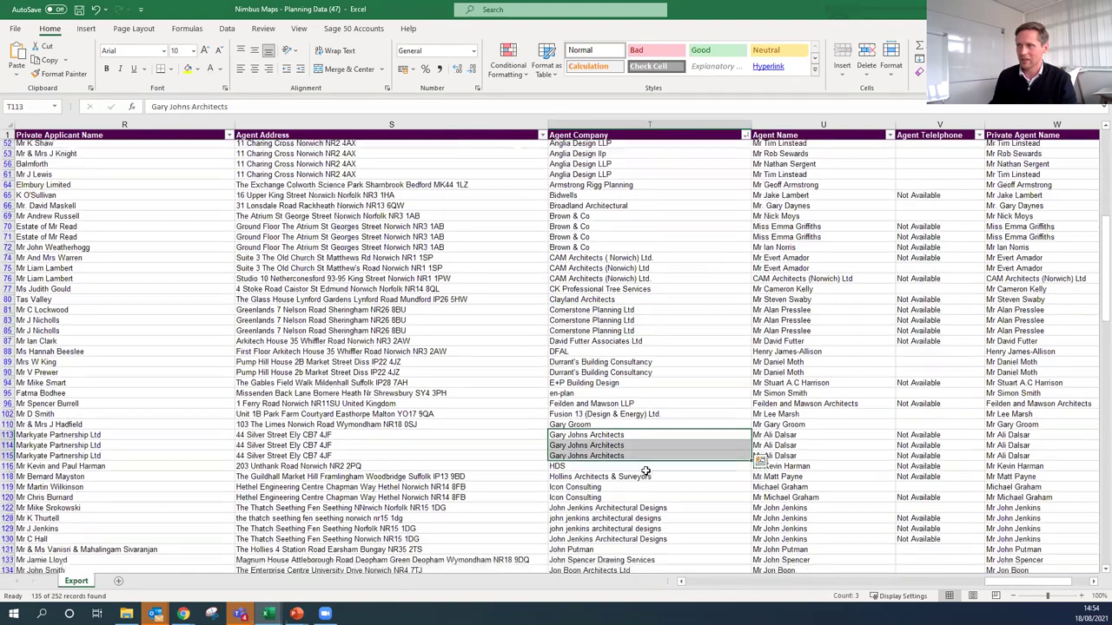
pyautogui.scroll(-6, 640, 493)
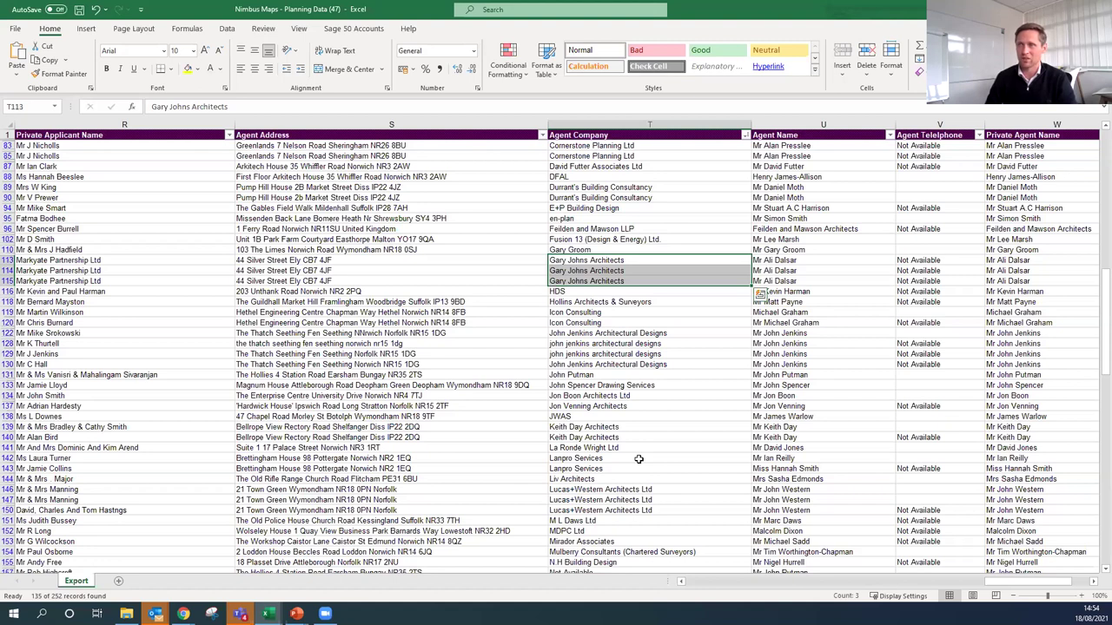
# Return along row 113 from the Agent Company column to the URL column, reading the sorted applications' references and proposals
pyautogui.press('Left')
pyautogui.press('Left')
pyautogui.press('Left')
pyautogui.press('Left')
pyautogui.press('Left')
pyautogui.press('Left')
pyautogui.press('Left')
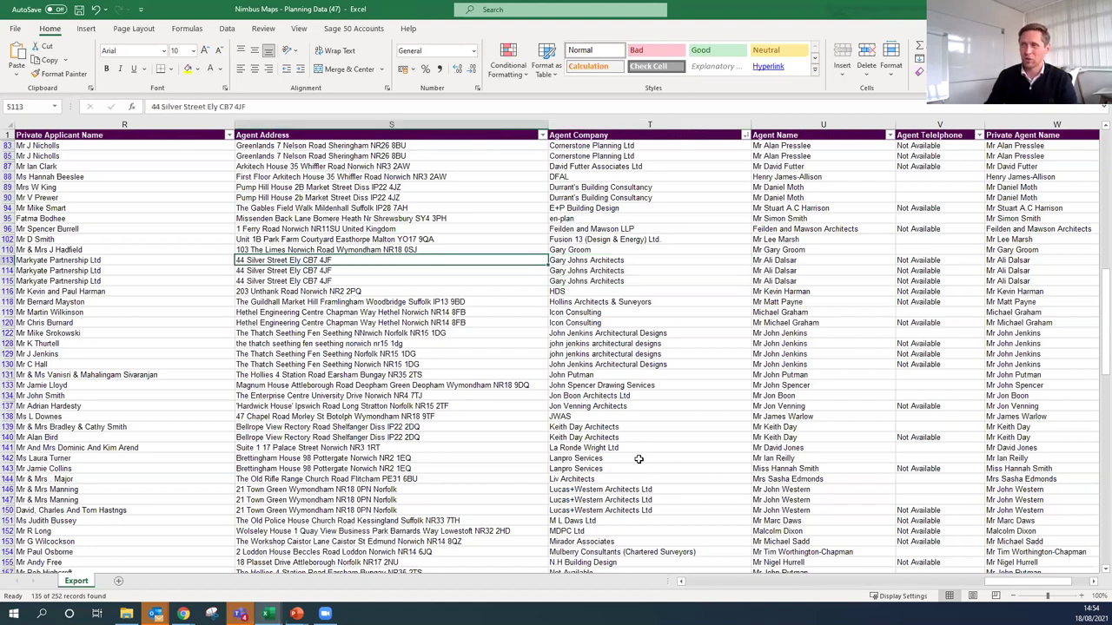
pyautogui.press('Left')
pyautogui.press('Left')
pyautogui.press('Left')
pyautogui.press('Left')
pyautogui.press('Left')
pyautogui.press('Left')
pyautogui.press('Left')
pyautogui.press('Left')
pyautogui.press('Left')
pyautogui.press('Left')
pyautogui.press('Left')
pyautogui.press('Left')
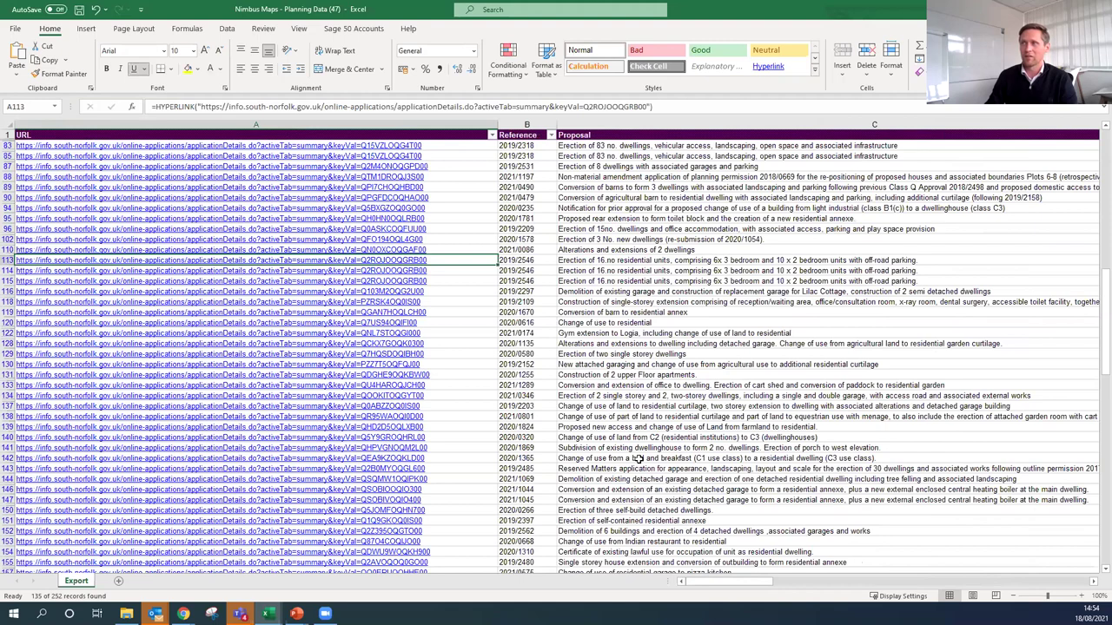
# Examine the proposal, units, status, title and proprietor details along row 113 as far as Proprietor Address
pyautogui.press('Right')
pyautogui.press('Right')
pyautogui.press('Right')
pyautogui.press('Right')
pyautogui.press('Right')
pyautogui.press('Right')
pyautogui.press('Right')
pyautogui.press('Right')
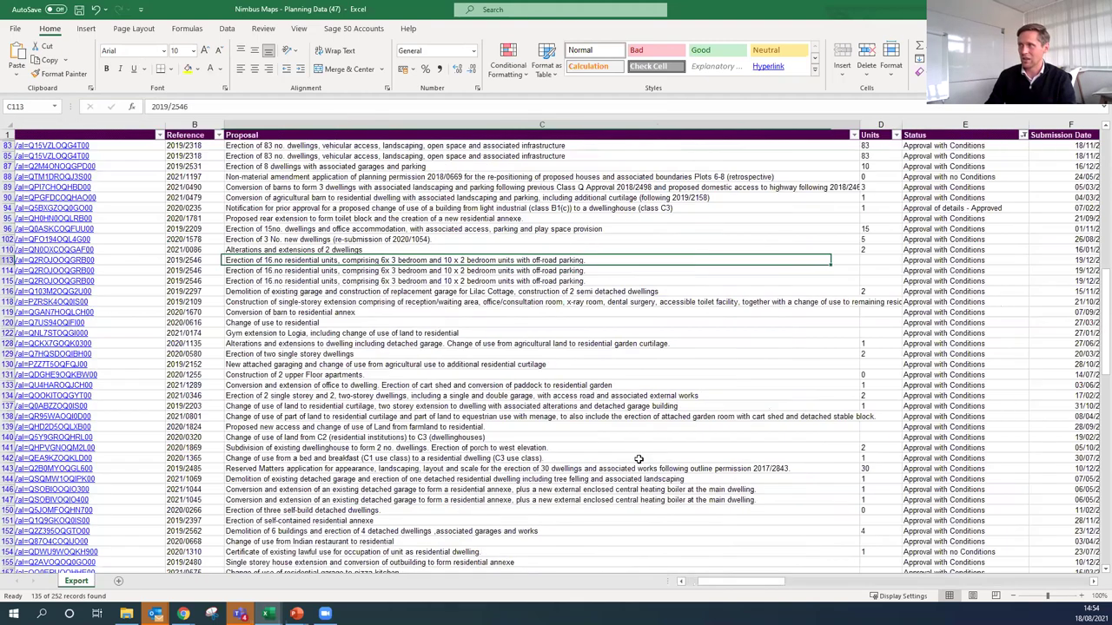
pyautogui.press('Right')
pyautogui.press('Right')
pyautogui.press('Right')
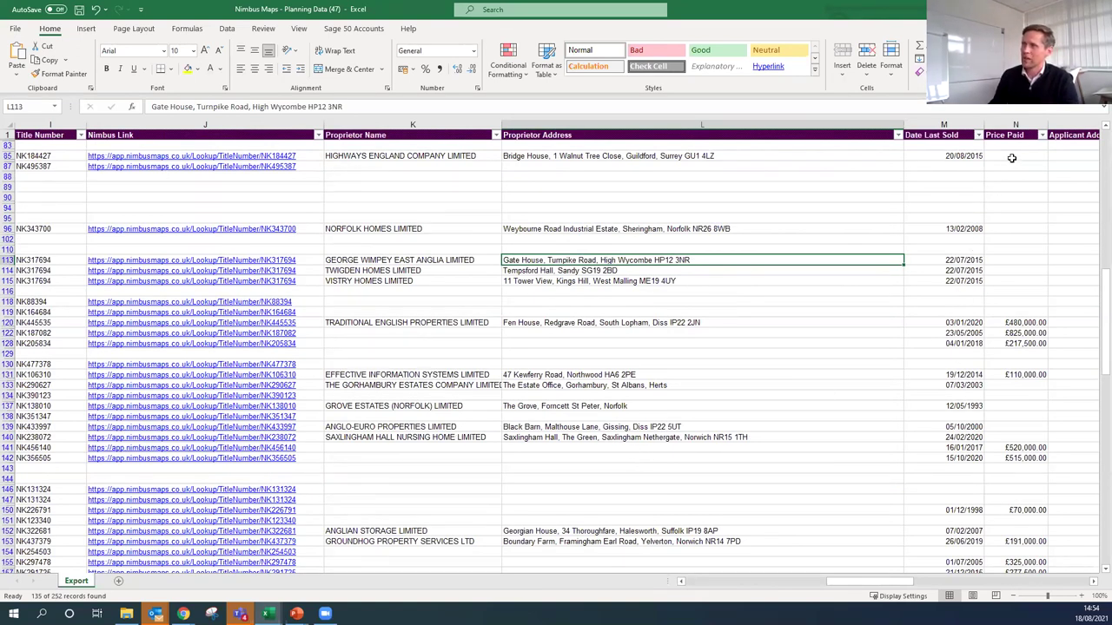
# Filter the Date Last Sold column to the years 2021, 2020 and 2019
pyautogui.click(978, 135)
pyautogui.click(864, 273)
pyautogui.click(865, 283)
pyautogui.click(865, 294)
pyautogui.click(864, 304)
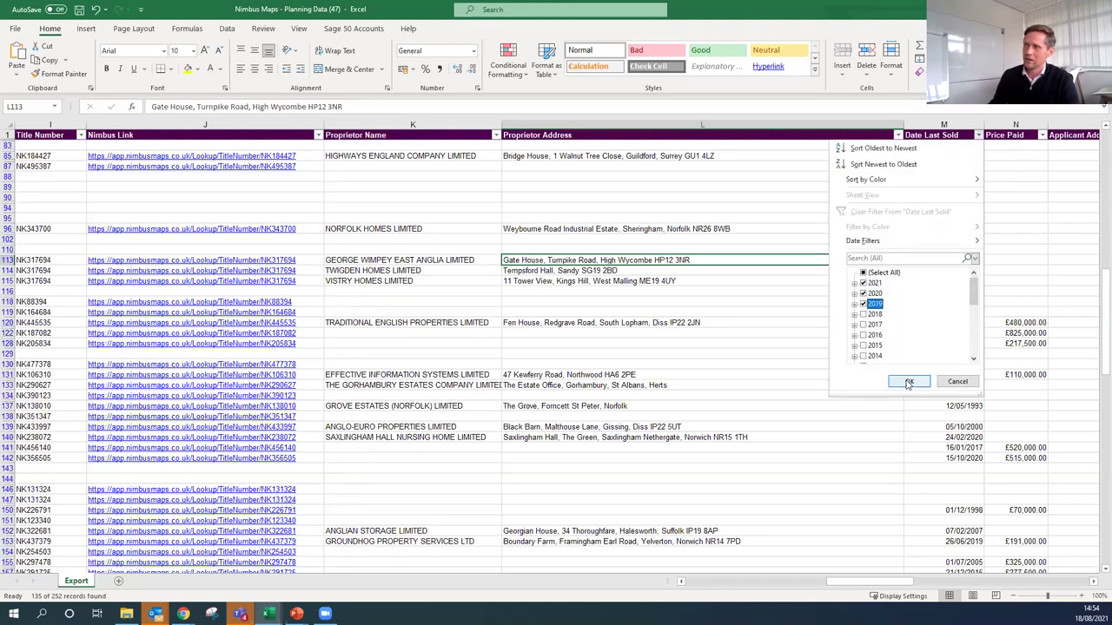
pyautogui.click(909, 383)
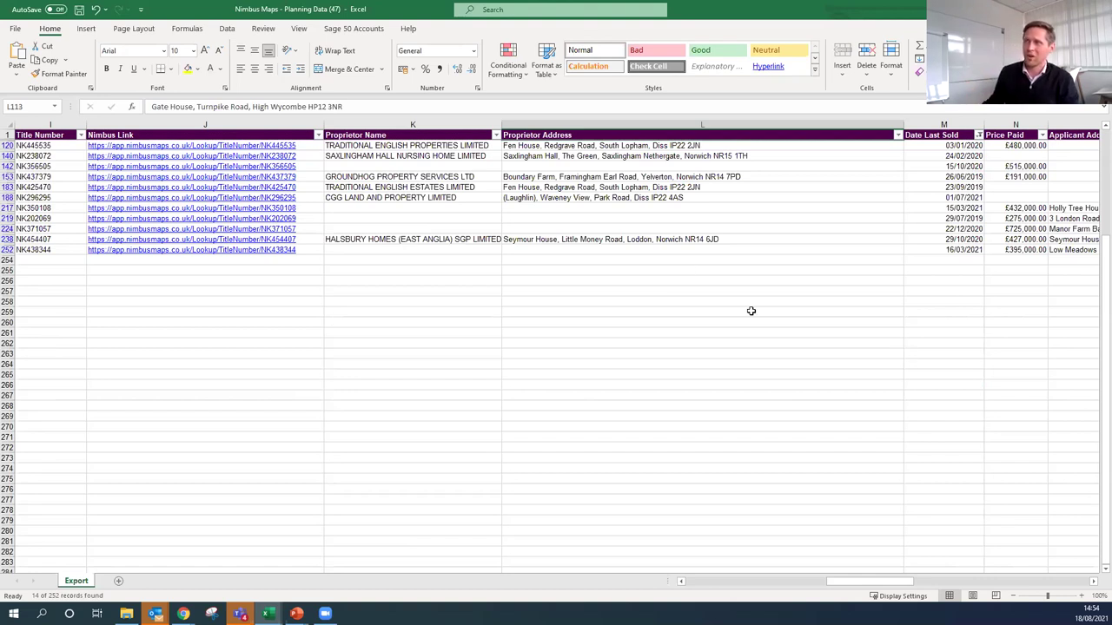
# Read through the proprietor names of the recently sold sites from row 120 to row 188
pyautogui.click(455, 179)
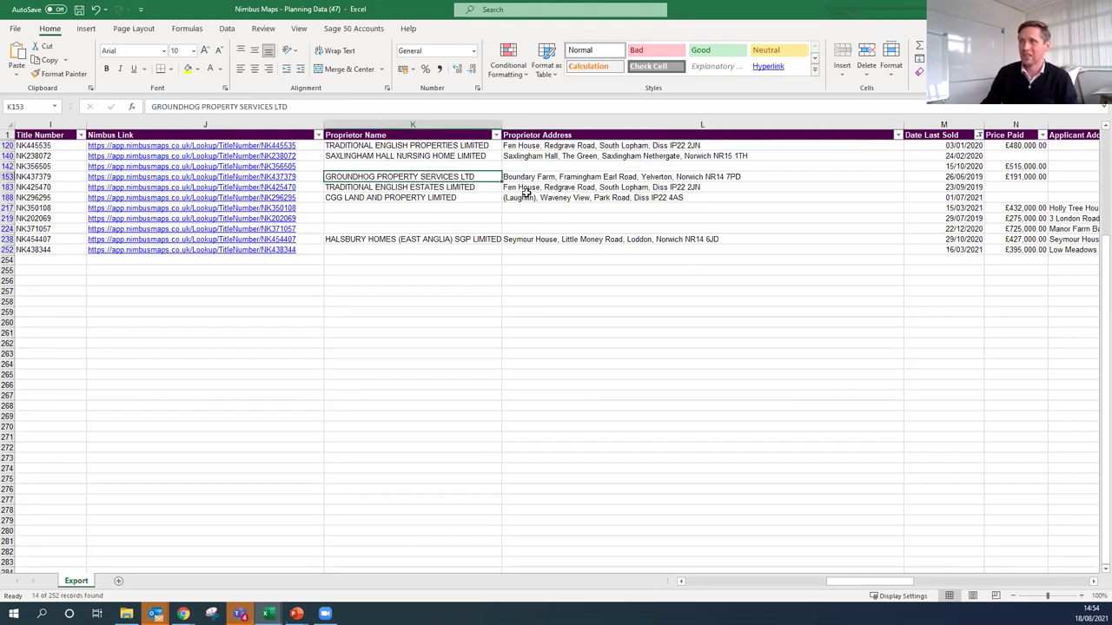
pyautogui.press('Up')
pyautogui.press('Up')
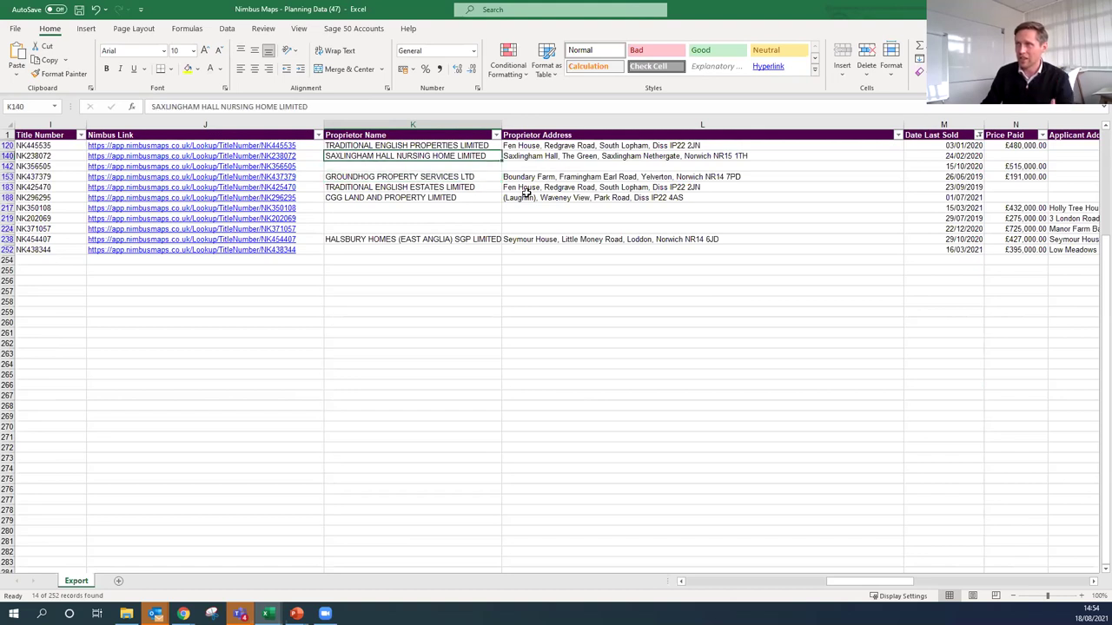
pyautogui.press('Up')
pyautogui.press('Down')
pyautogui.press('Down')
pyautogui.press('Down')
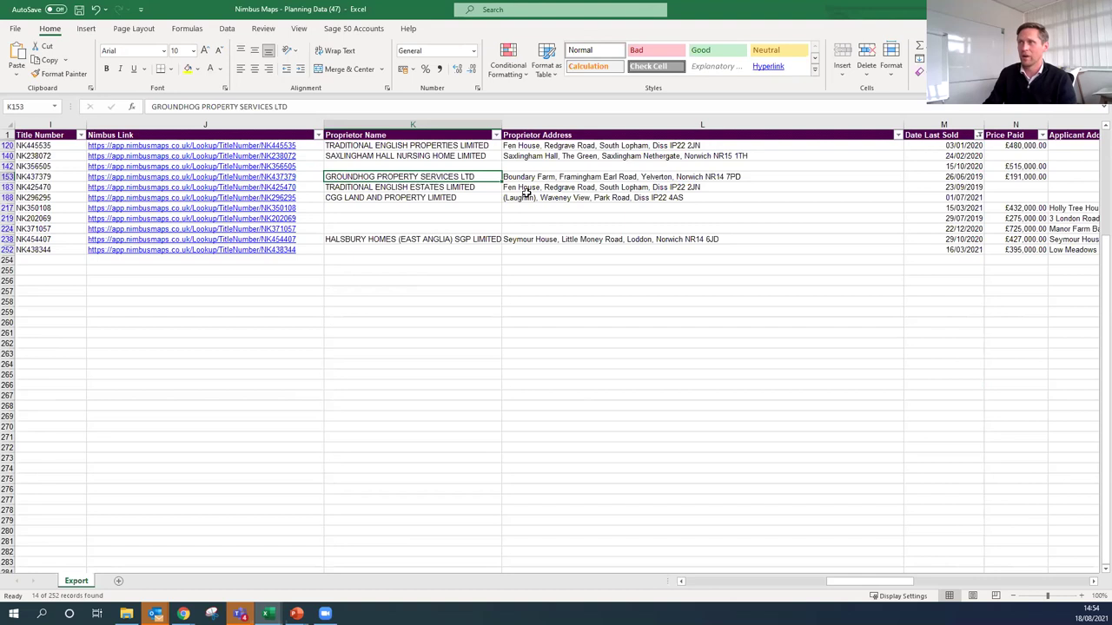
pyautogui.press('Down')
pyautogui.press('Down')
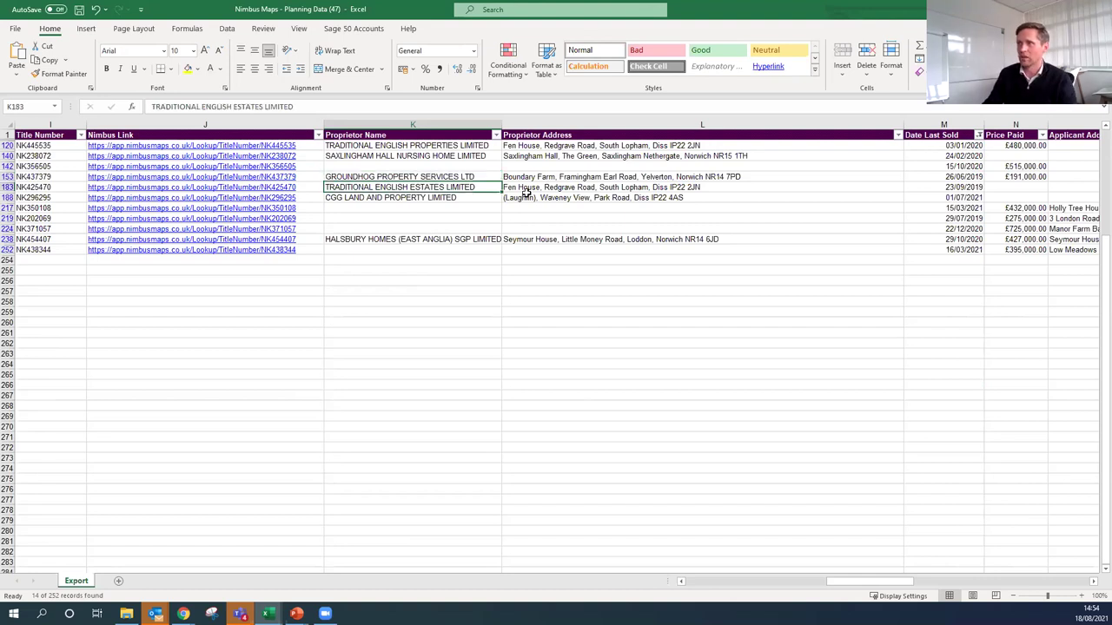
# Examine the proprietor address, sale, applicant and agent columns along row 188, ending on its Agent Company entry
pyautogui.press('Right')
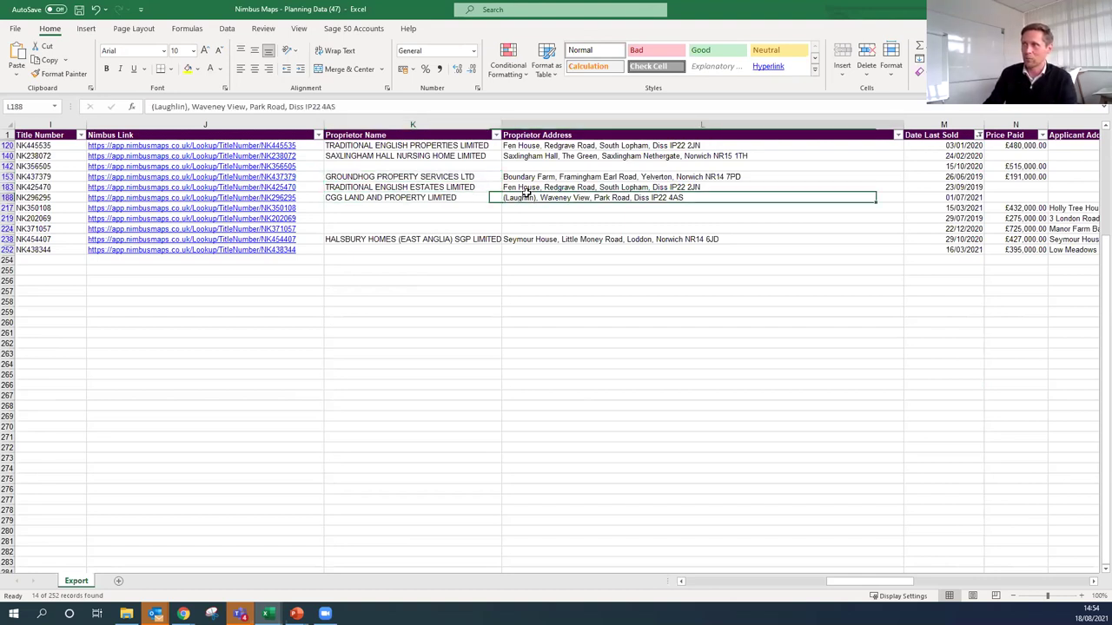
pyautogui.press('Right')
pyautogui.press('Right')
pyautogui.press('Right')
pyautogui.press('Right')
pyautogui.press('Right')
pyautogui.press('Right')
pyautogui.press('Right')
pyautogui.press('Right')
pyautogui.press('Right')
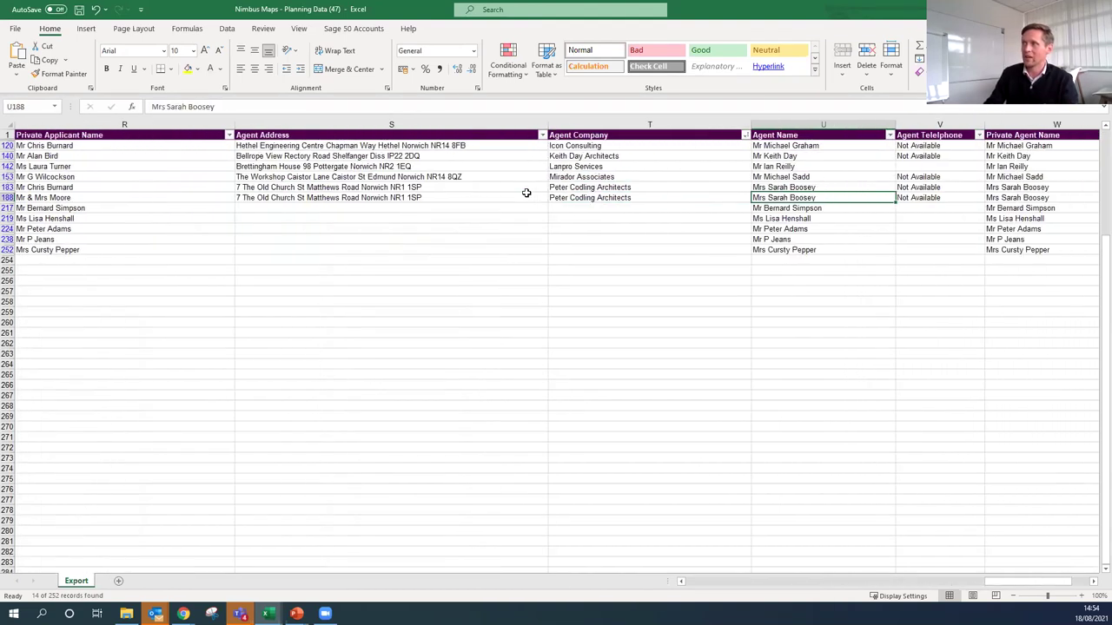
pyautogui.press('Right')
pyautogui.press('Left')
pyautogui.press('Left')
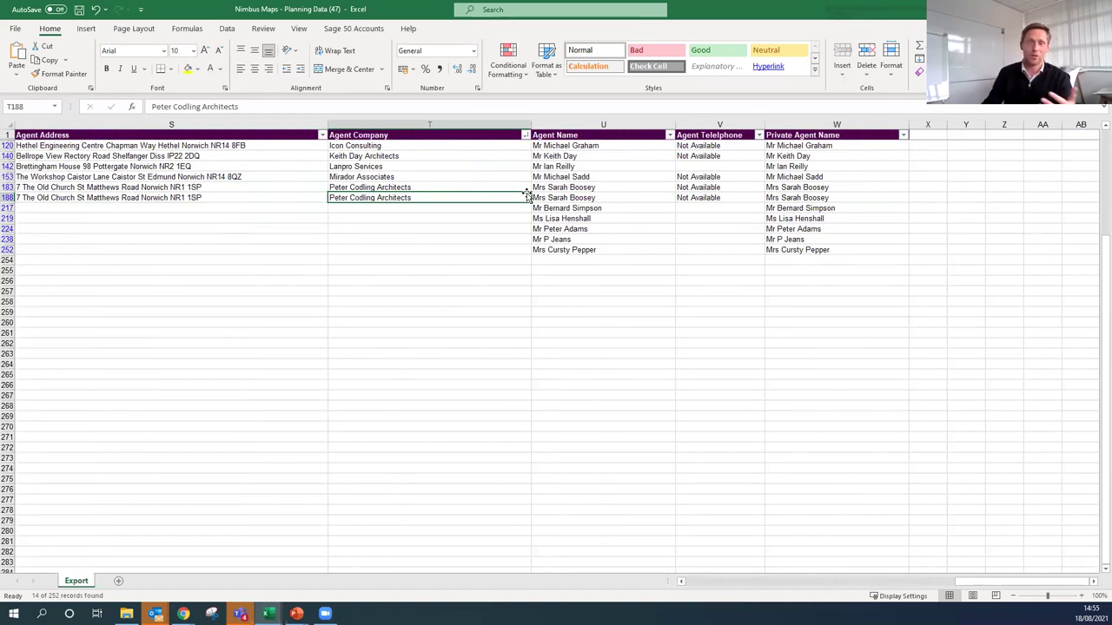
# Select the Agent Company entries in rows 120 to 188, and switch to Nimbus Maps
pyautogui.press('Up')
pyautogui.press('Up')
pyautogui.press('Up')
pyautogui.press('Up')
pyautogui.press('Up')
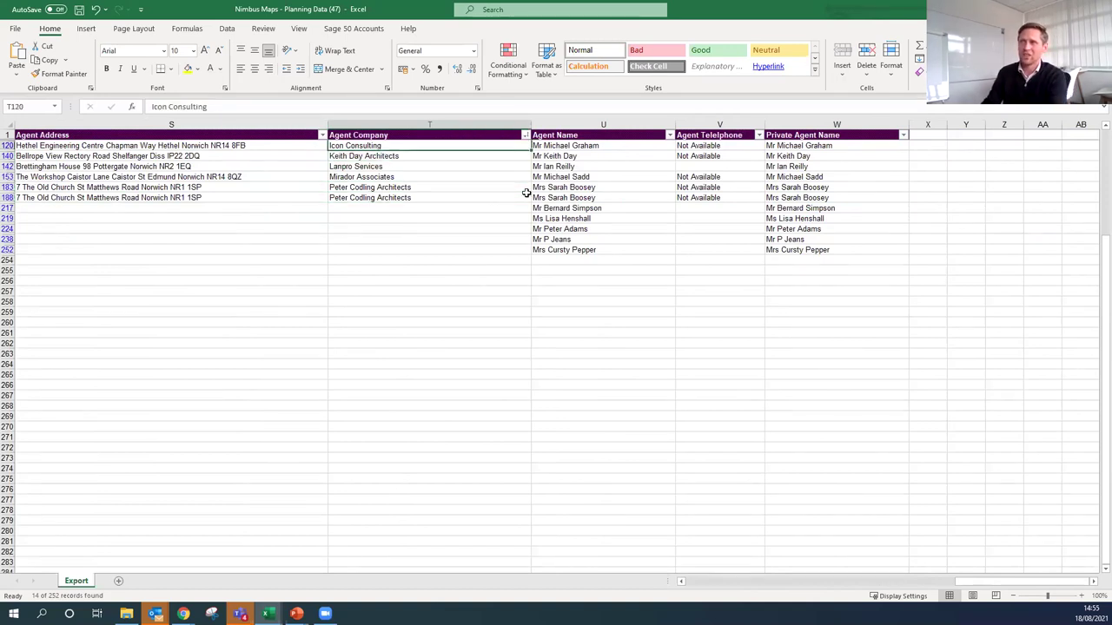
pyautogui.hotkey('ctrl', 'shift', 'Down')
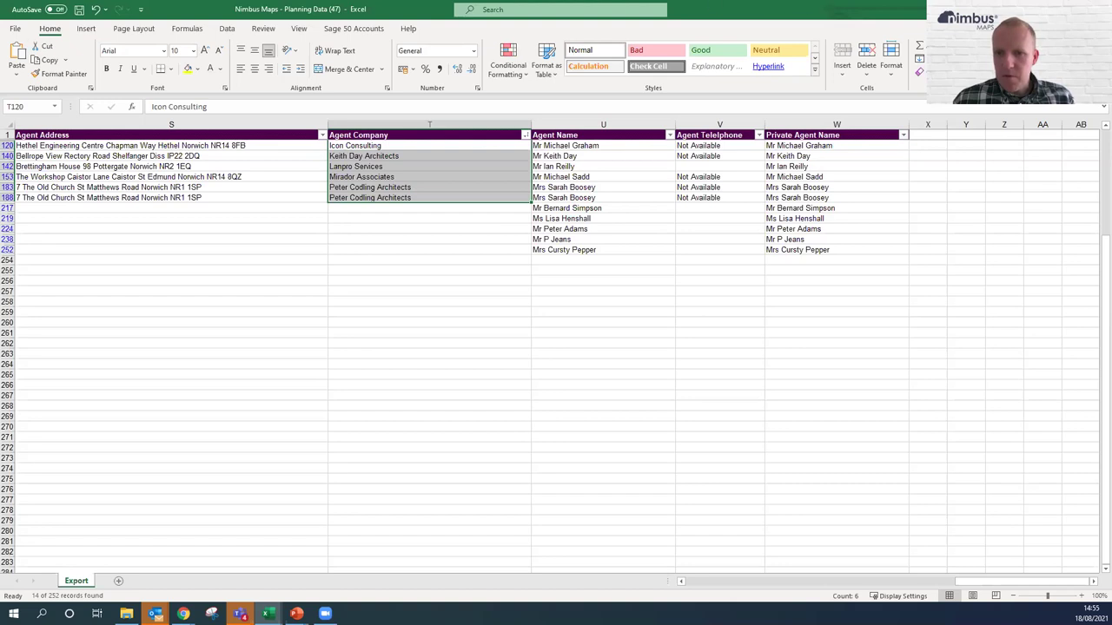
pyautogui.hotkey('alt', 'Tab')
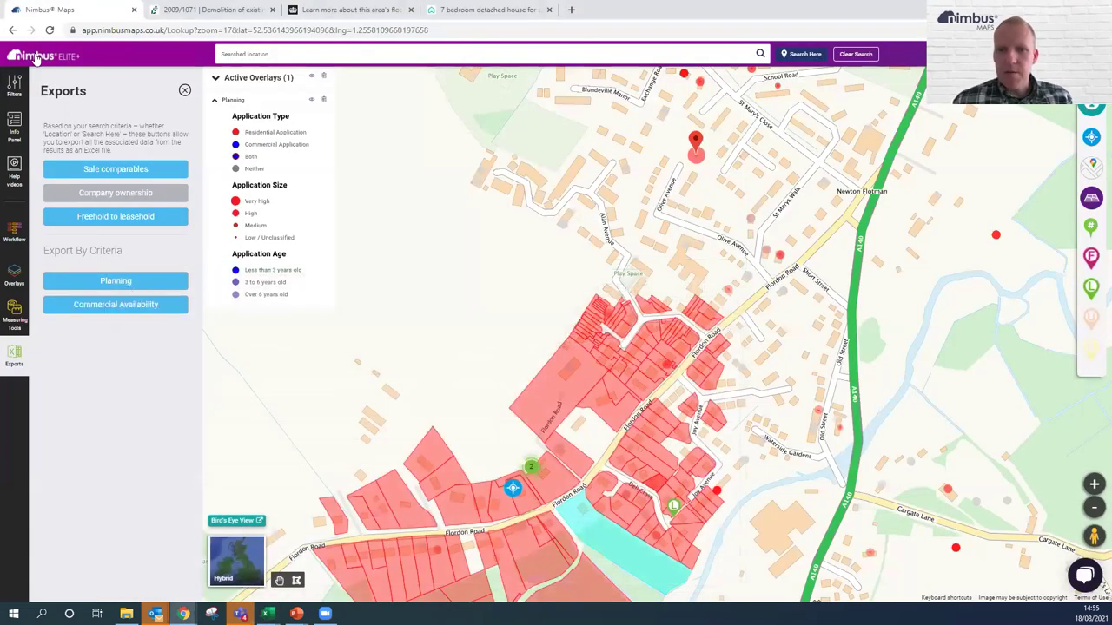